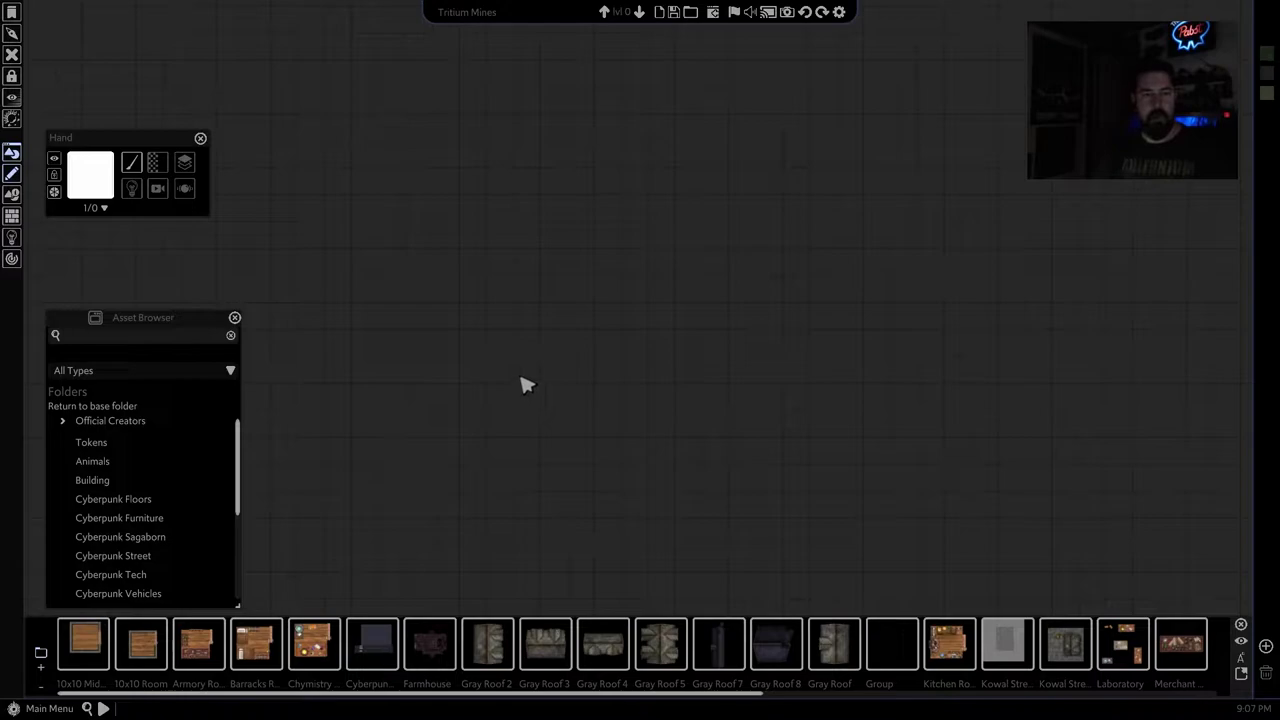
Expand the Official Creators and Arkenforge asset folders, and move the Asset Browser and Hand windows closer together.
scroll(566, 277, "up", 2)
scroll(578, 312, "down", 1)
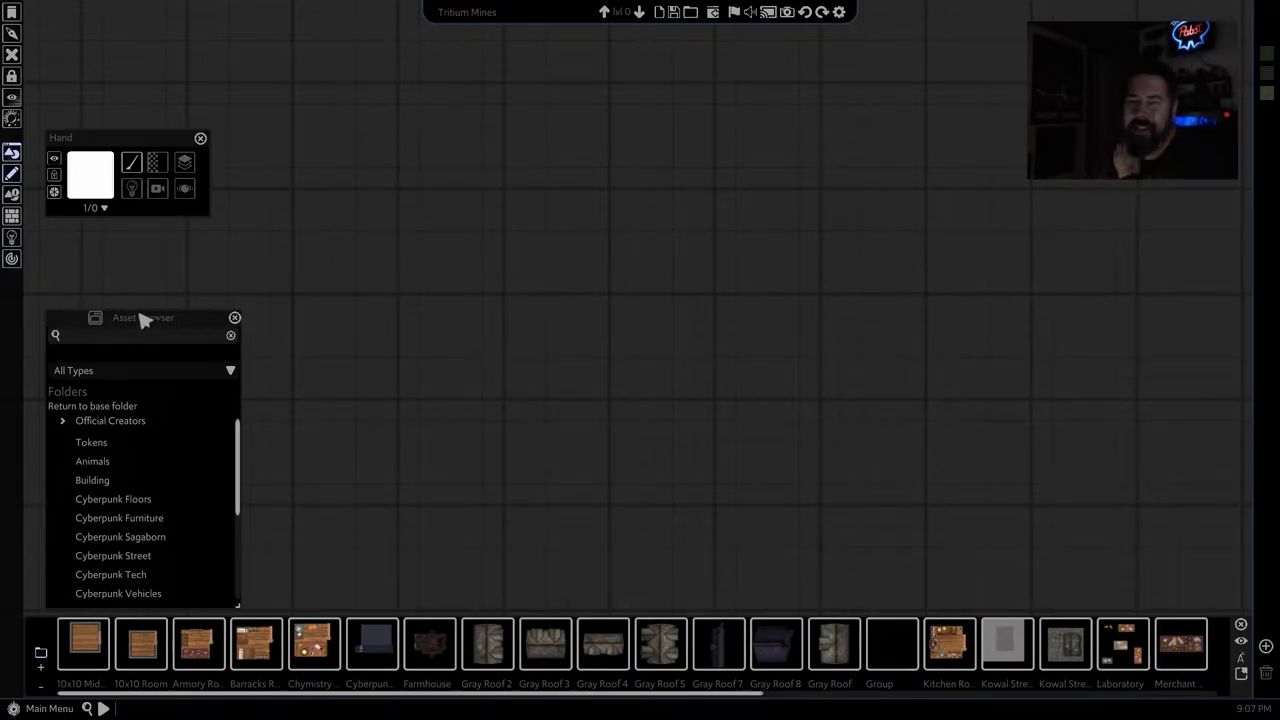
left_click_drag(142, 315, 128, 308)
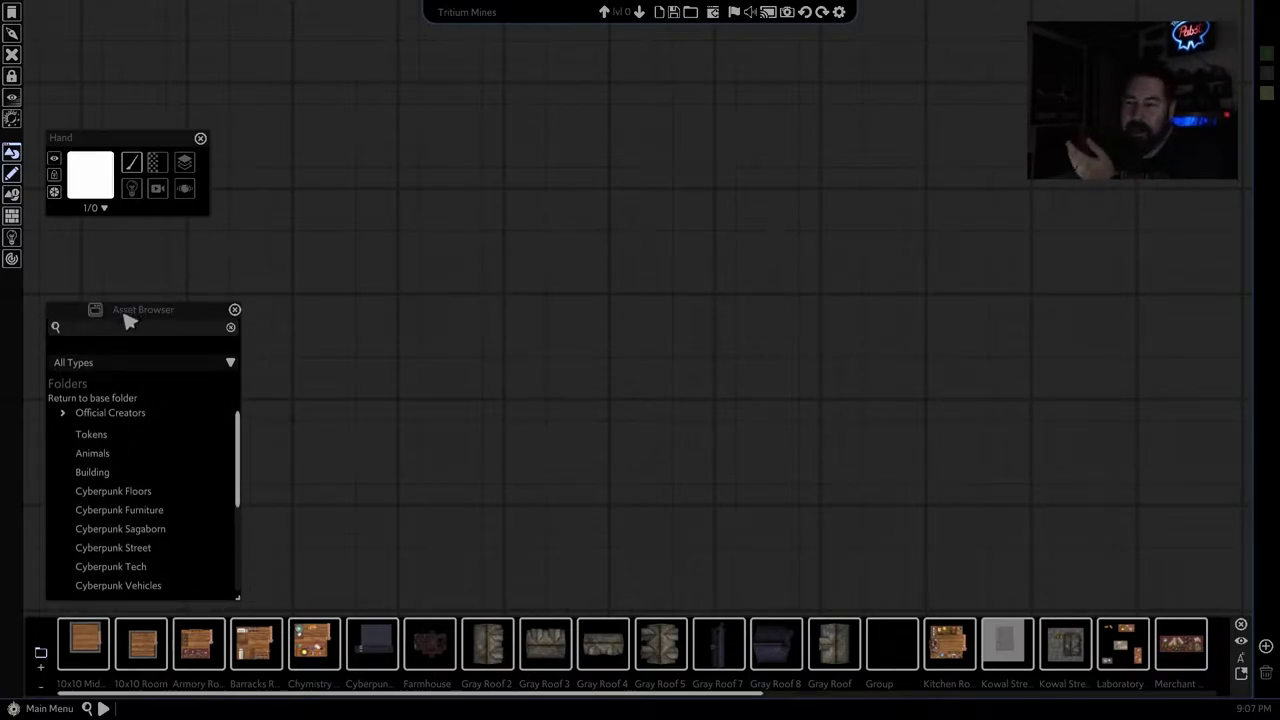
left_click(64, 415)
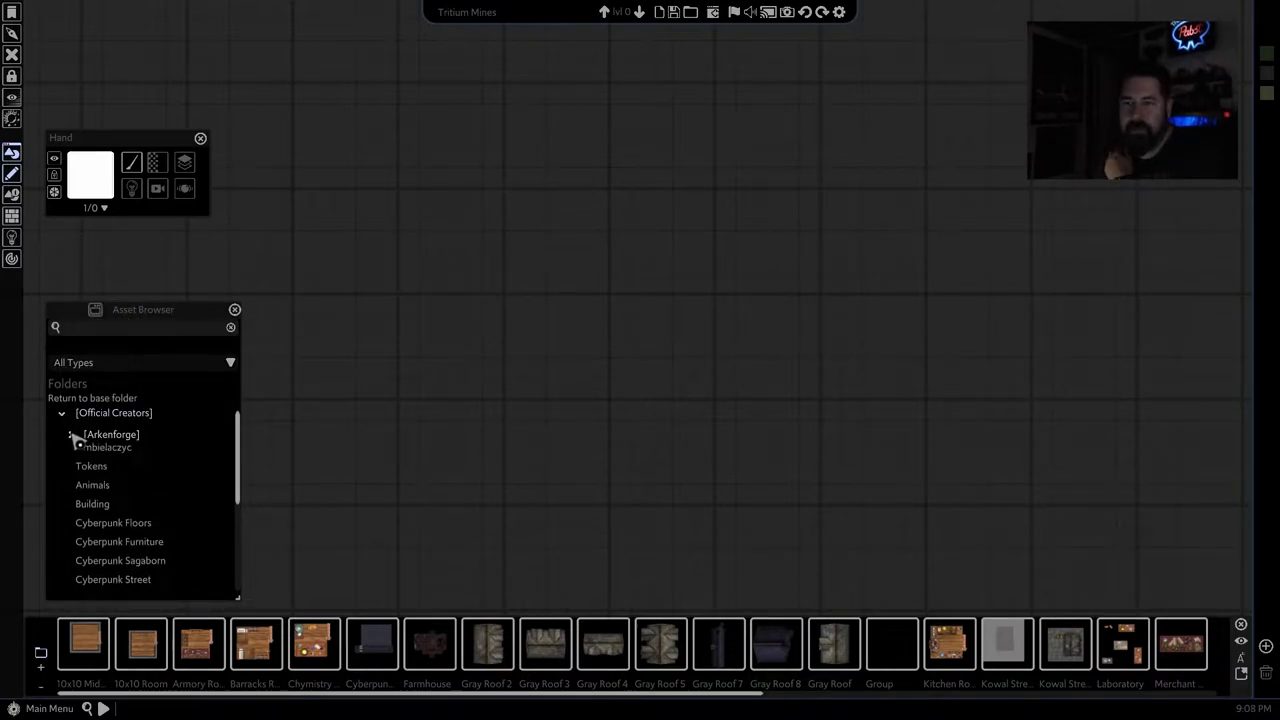
left_click(70, 434)
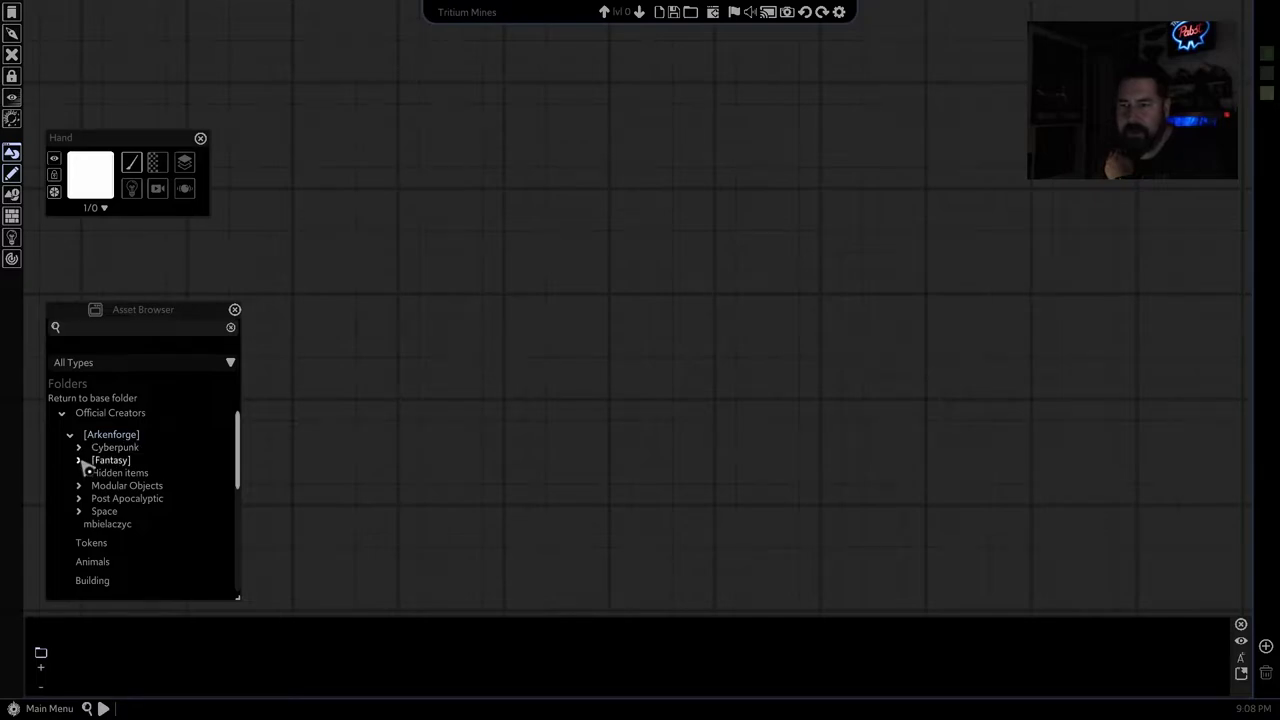
left_click_drag(134, 143, 134, 159)
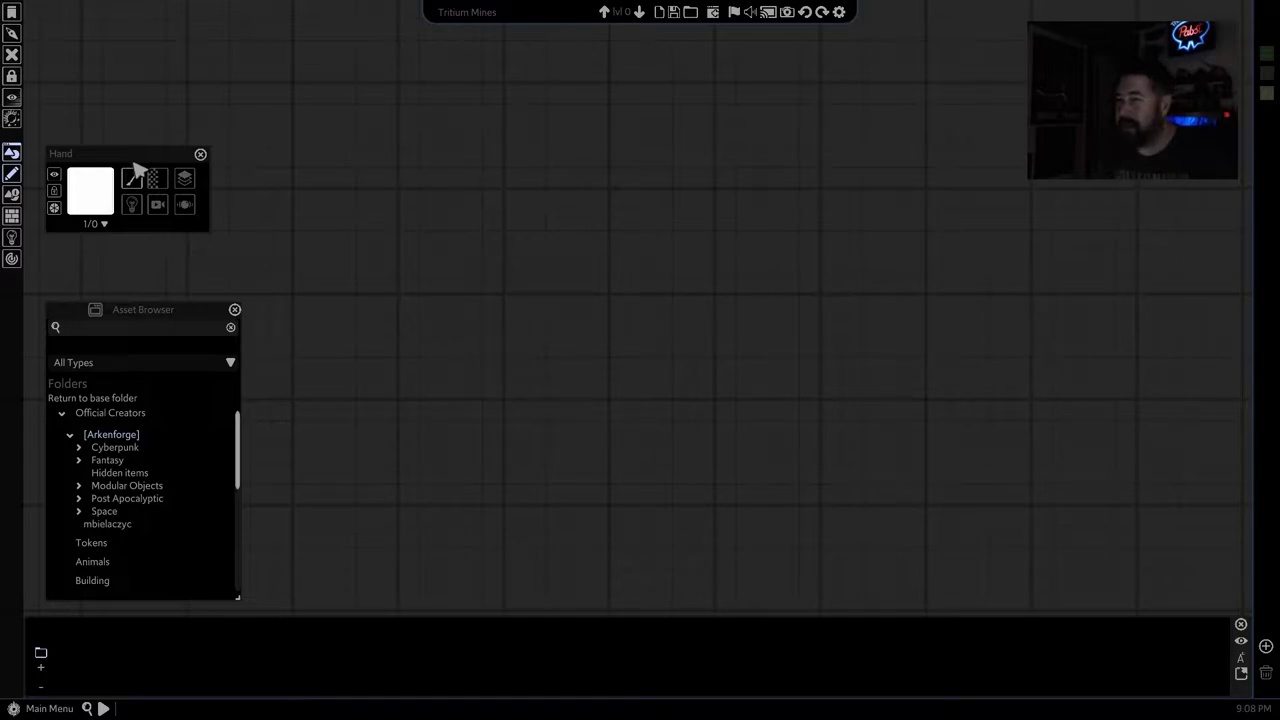
left_click_drag(141, 162, 142, 181)
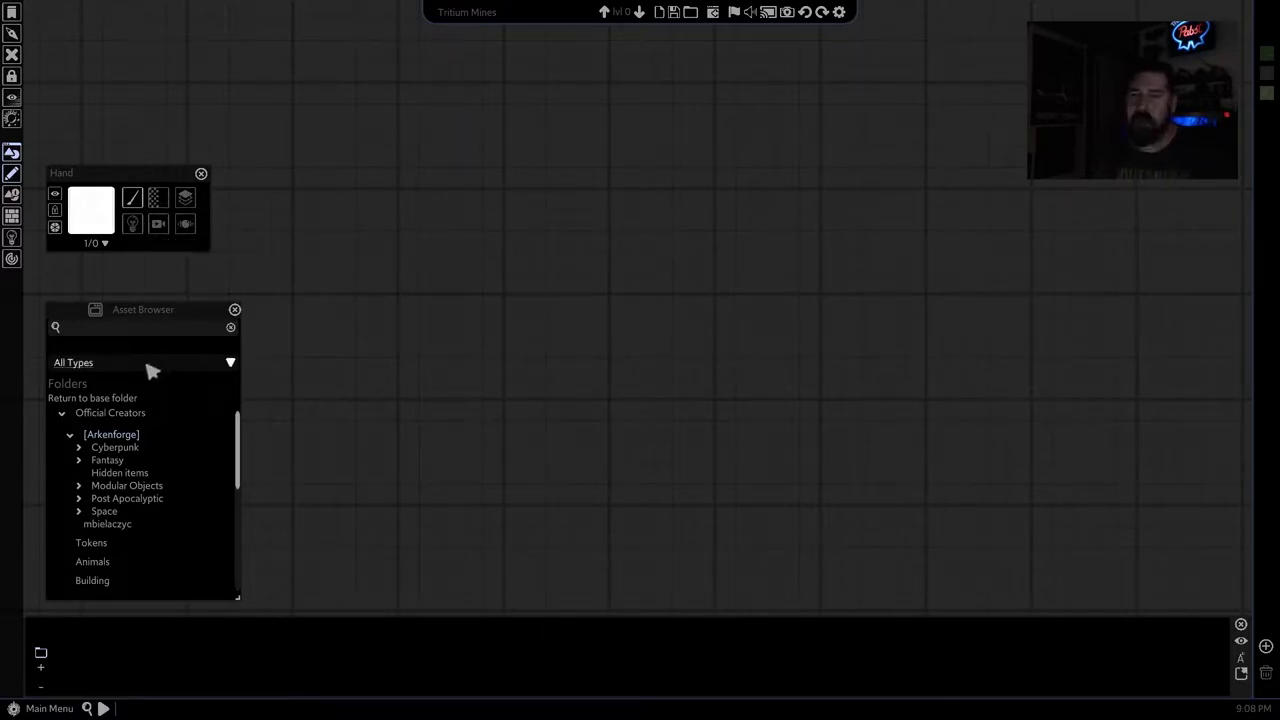
Open the Natural stone texture folder under Arkenforge's Fantasy textures.
left_click(79, 459)
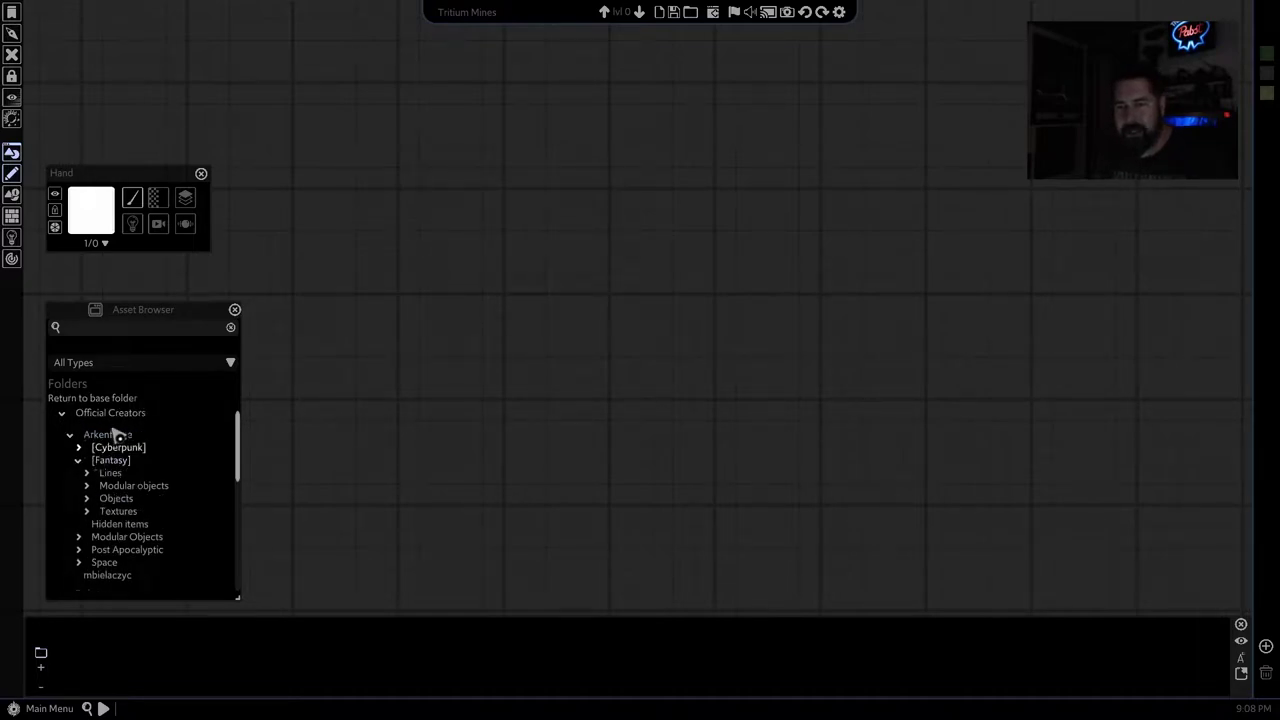
scroll(86, 437, "down", 1)
left_click(87, 478)
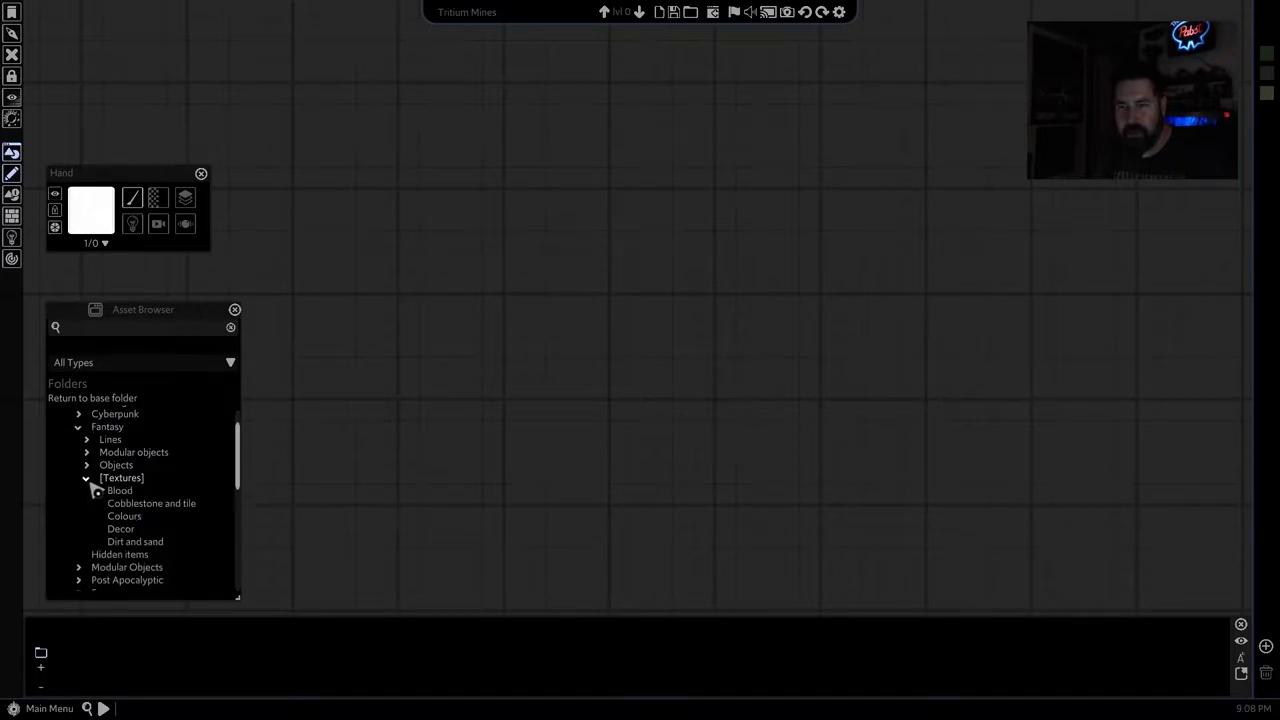
scroll(127, 445, "down", 4)
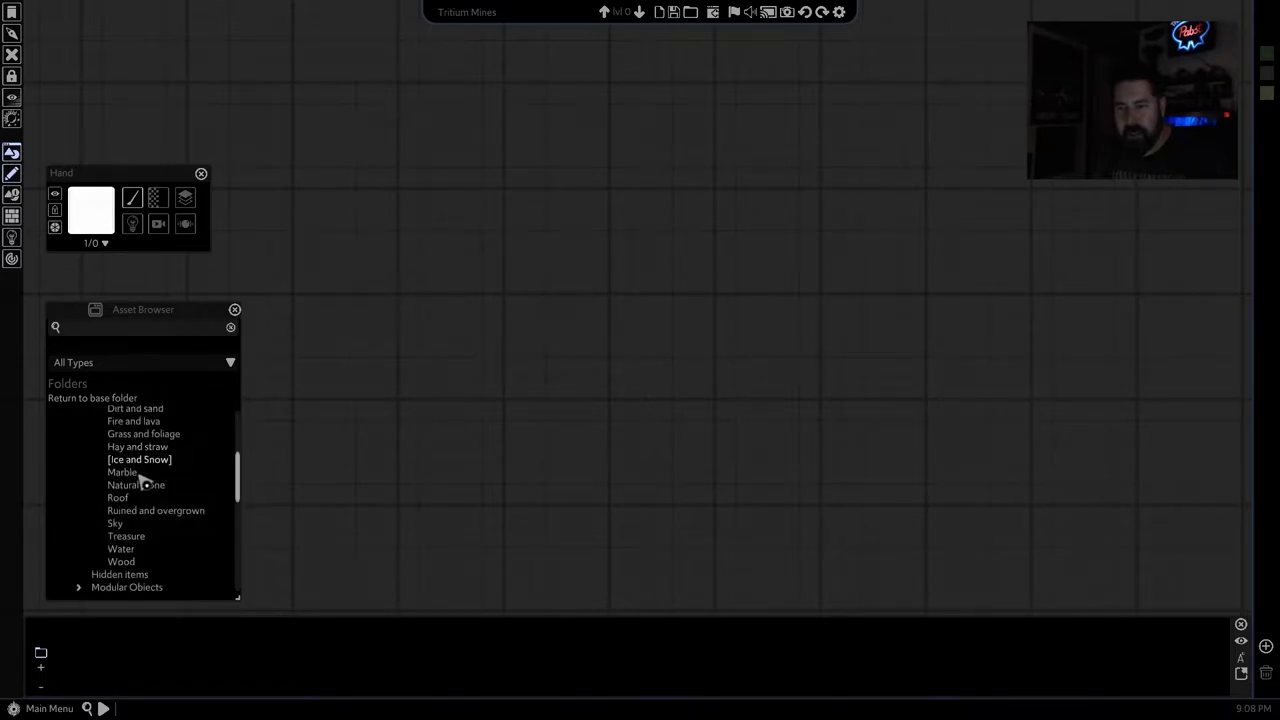
left_click(130, 486)
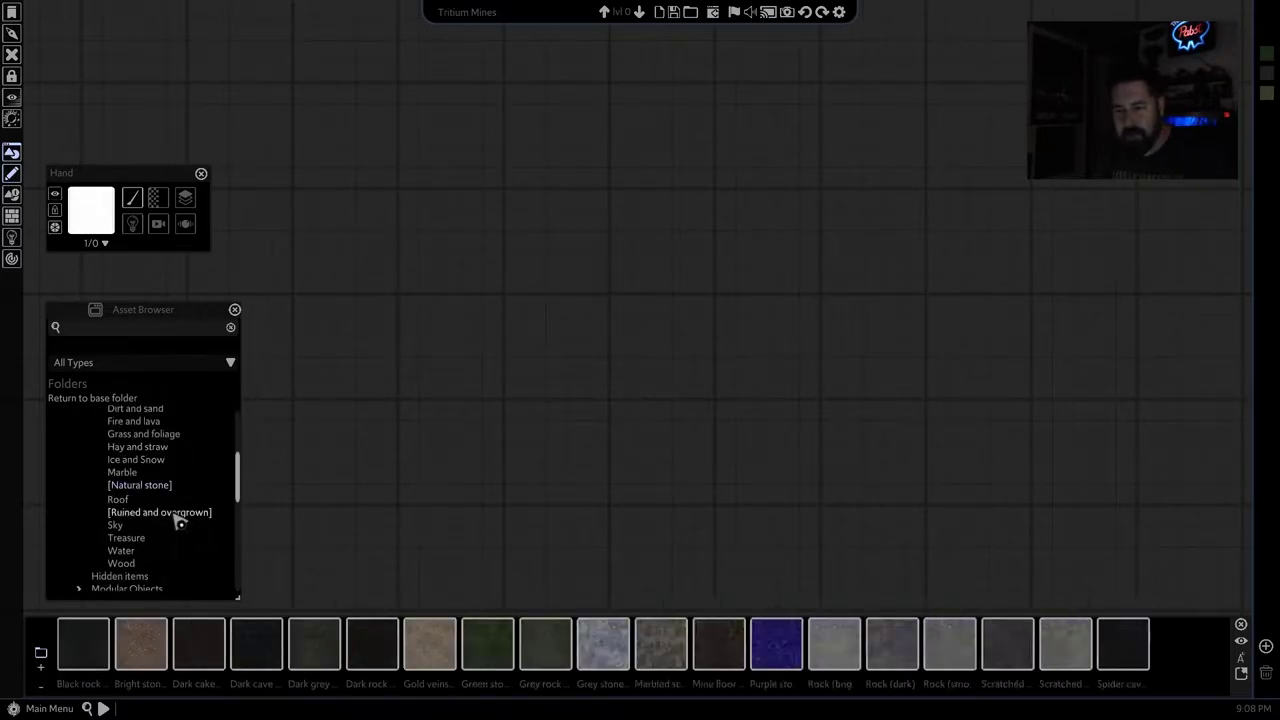
Lay a rectangular floor of the Dark rock texture, about 8 by 6 grid squares, on the empty map.
left_click(371, 643)
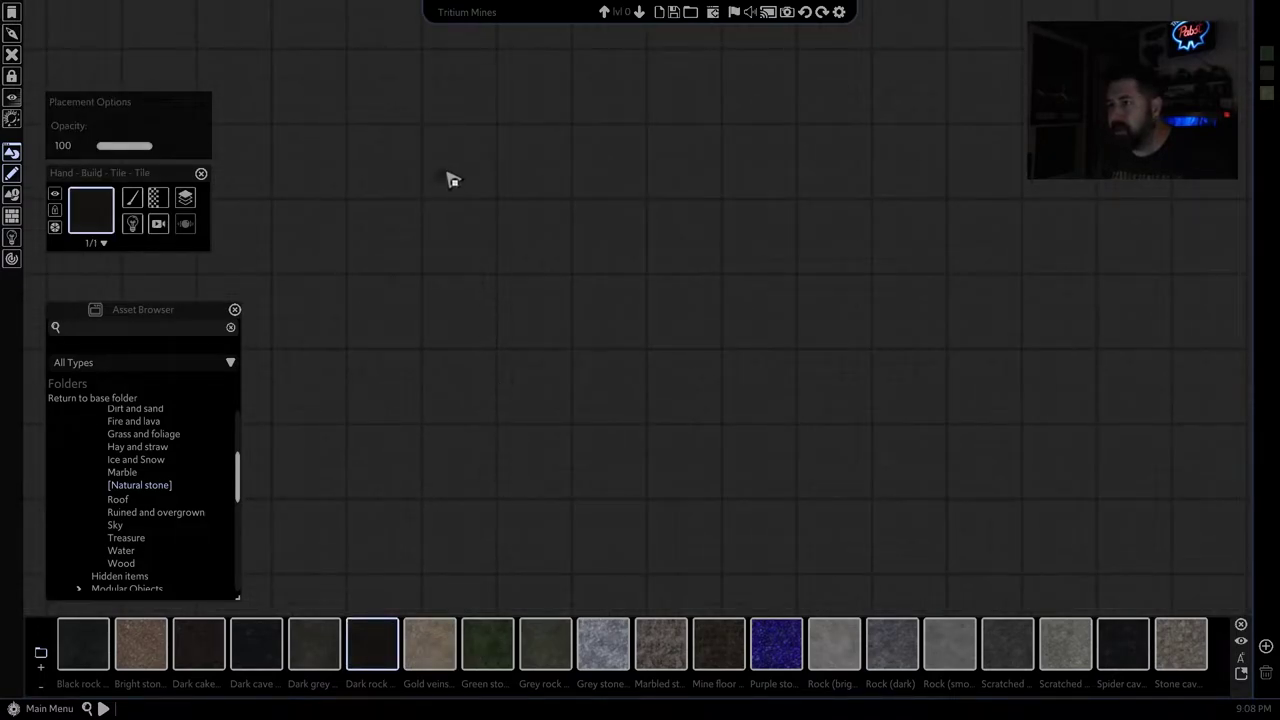
mouse_move(361, 216)
left_mouse_down()
mouse_move(369, 643)
mouse_move(783, 660)
mouse_move(863, 640)
mouse_move(942, 645)
left_mouse_up()
middle_click_drag(1006, 522, 975, 438)
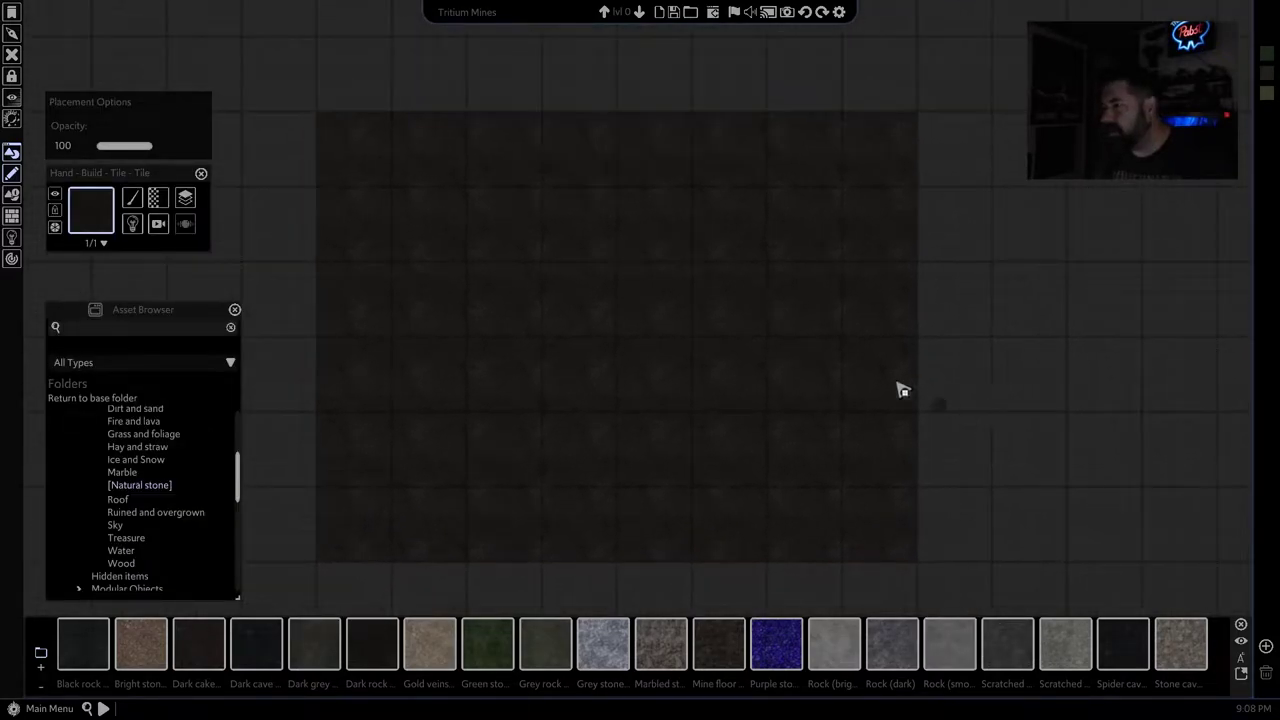
right_click(577, 333)
scroll(573, 333, "up", 4)
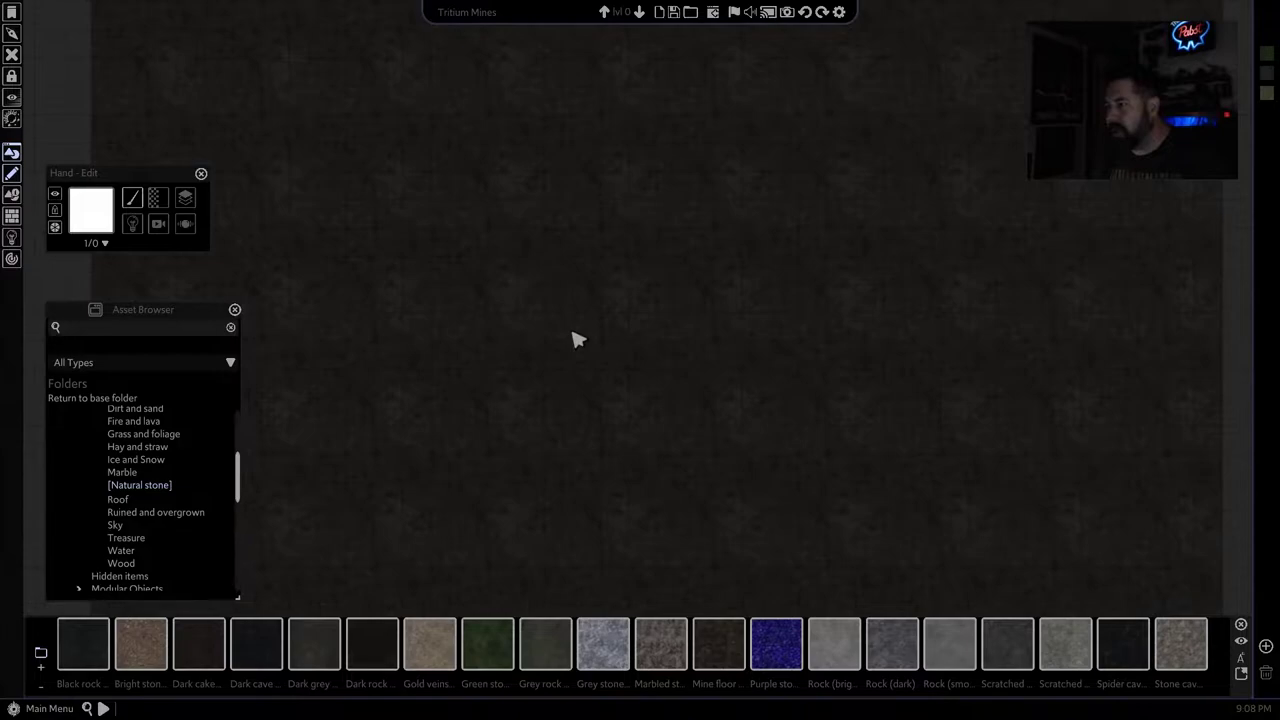
scroll(575, 338, "down", 3)
middle_click_drag(557, 371, 597, 363)
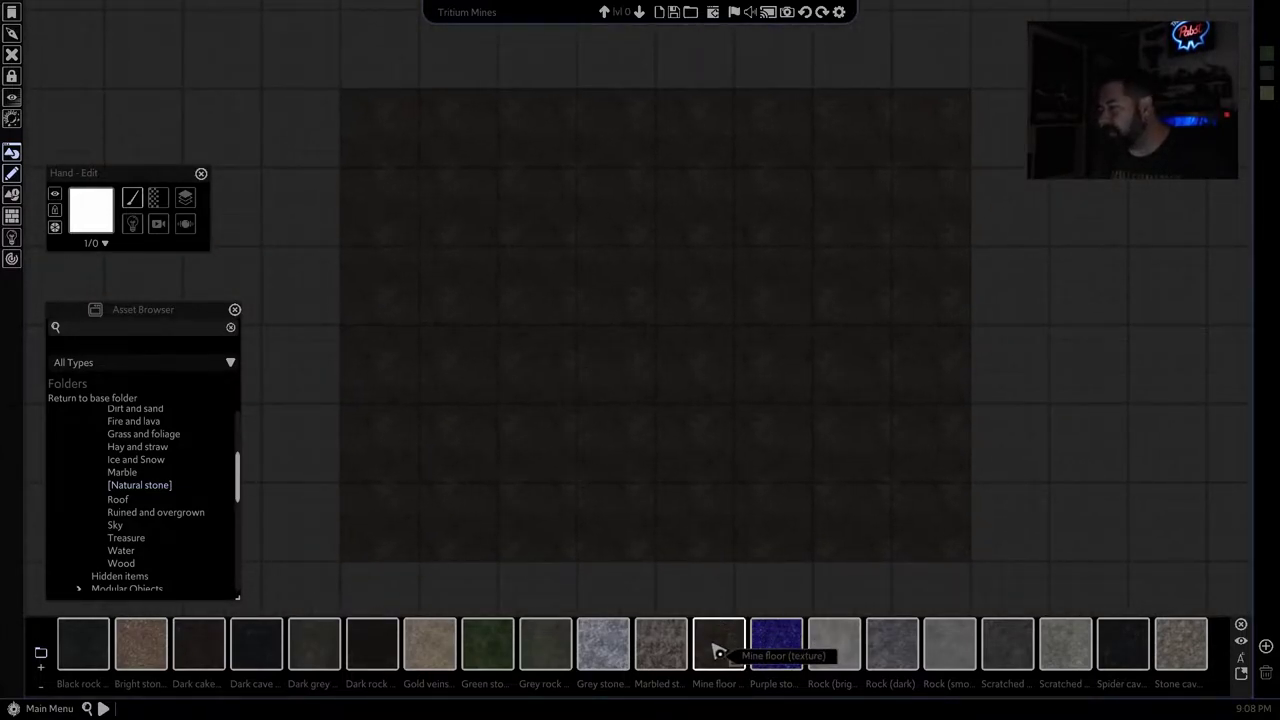
Cover the whole dark rock floor with a second tile of the darker Scratched stone texture, 8 by 6 grid squares.
left_click(1006, 648)
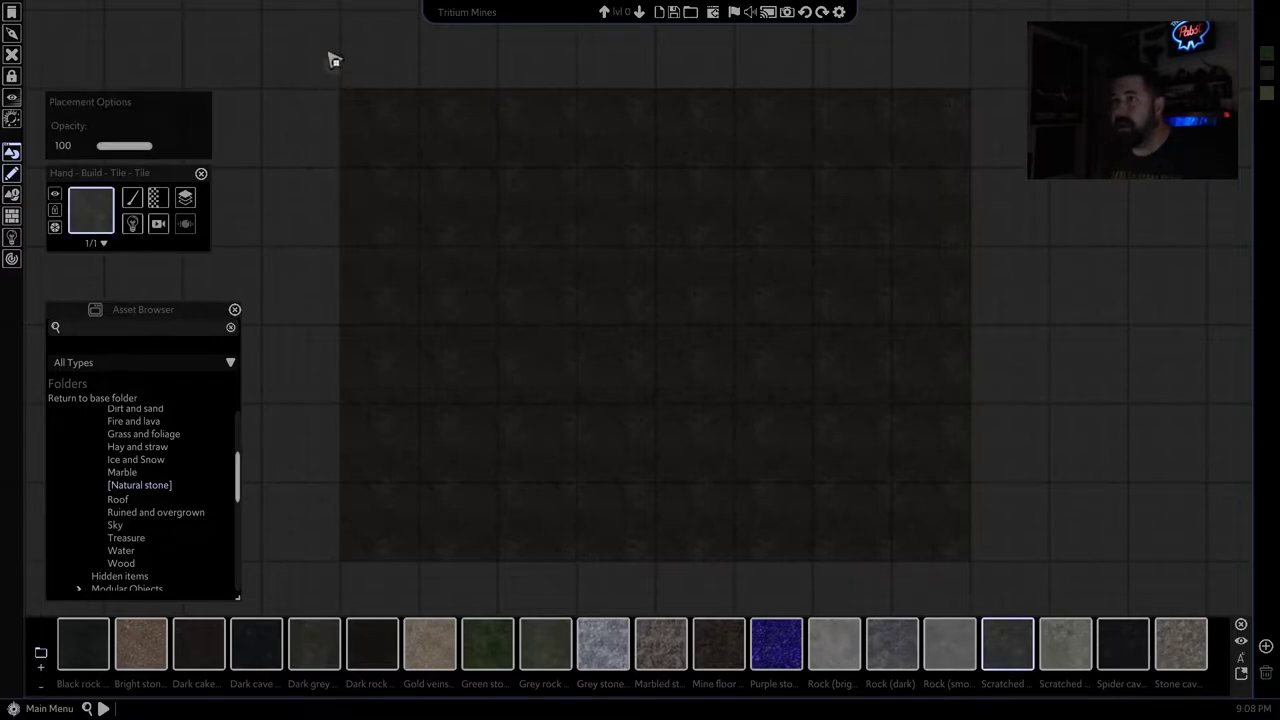
left_click_drag(352, 103, 964, 556)
right_click(654, 367)
Turn on tile noise for the scratched stone layer and set its noise scale to 2.
left_click(582, 352)
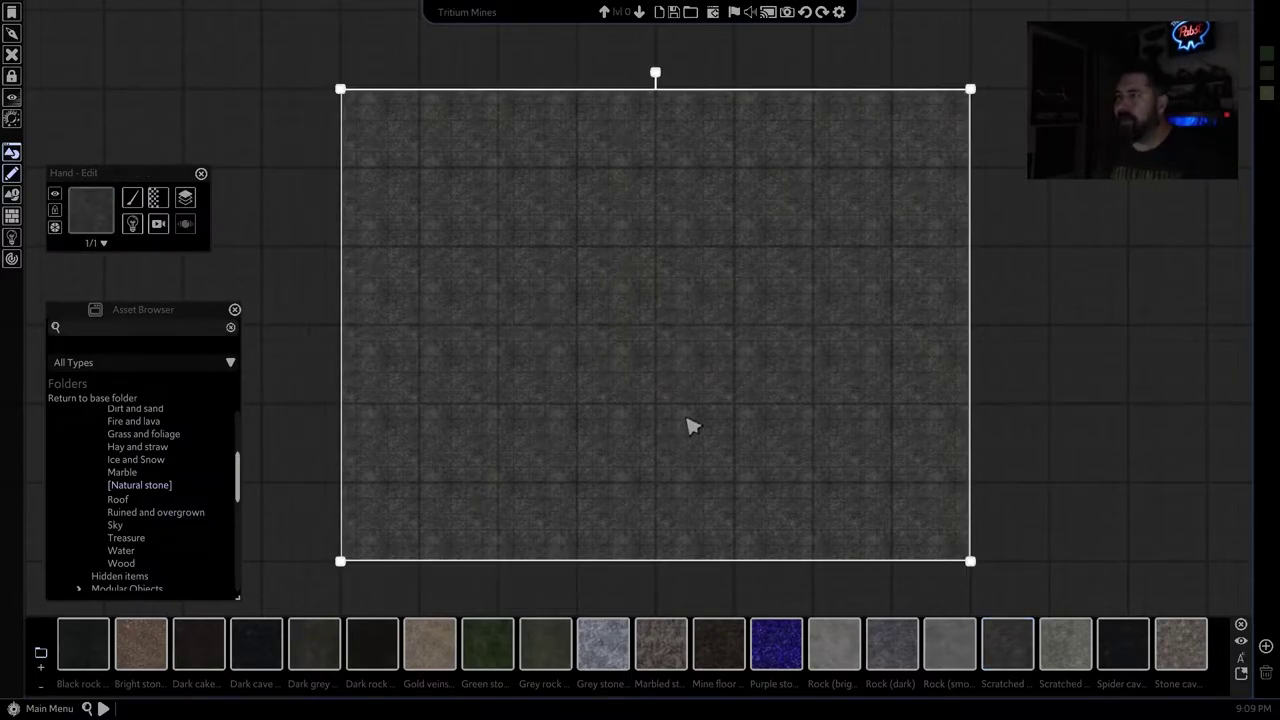
left_click(160, 203)
mouse_move(179, 268)
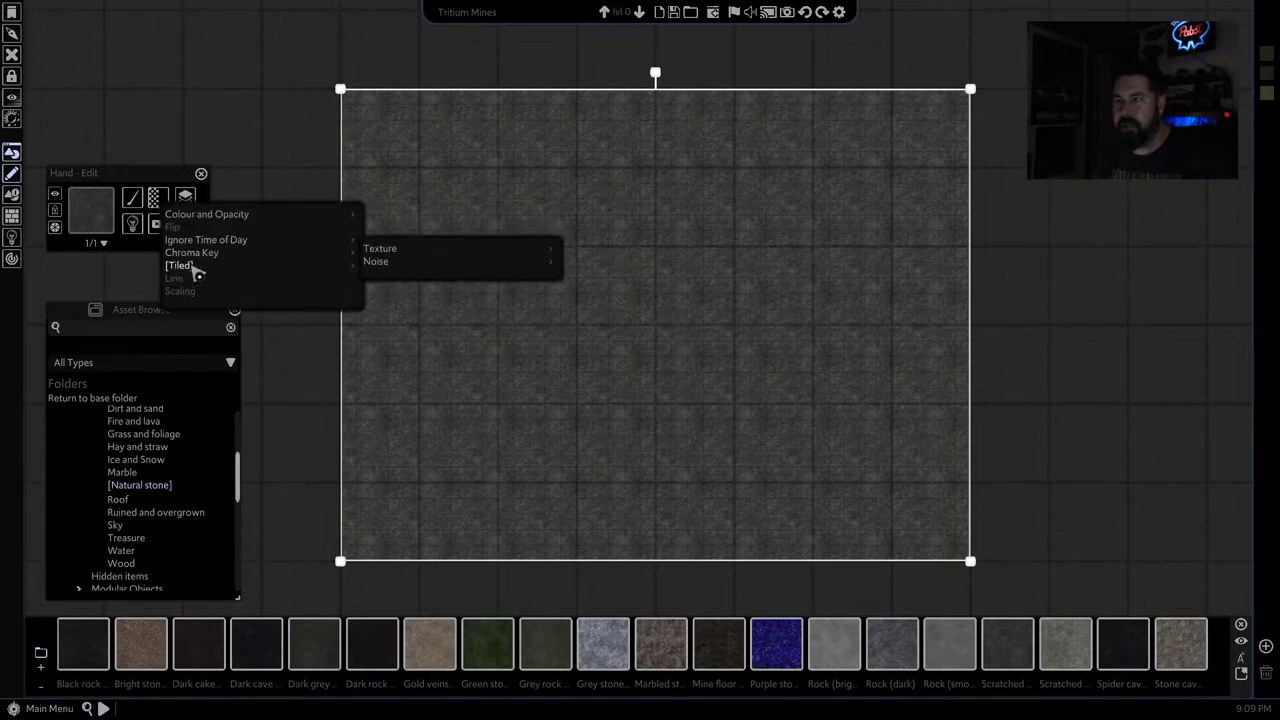
mouse_move(393, 268)
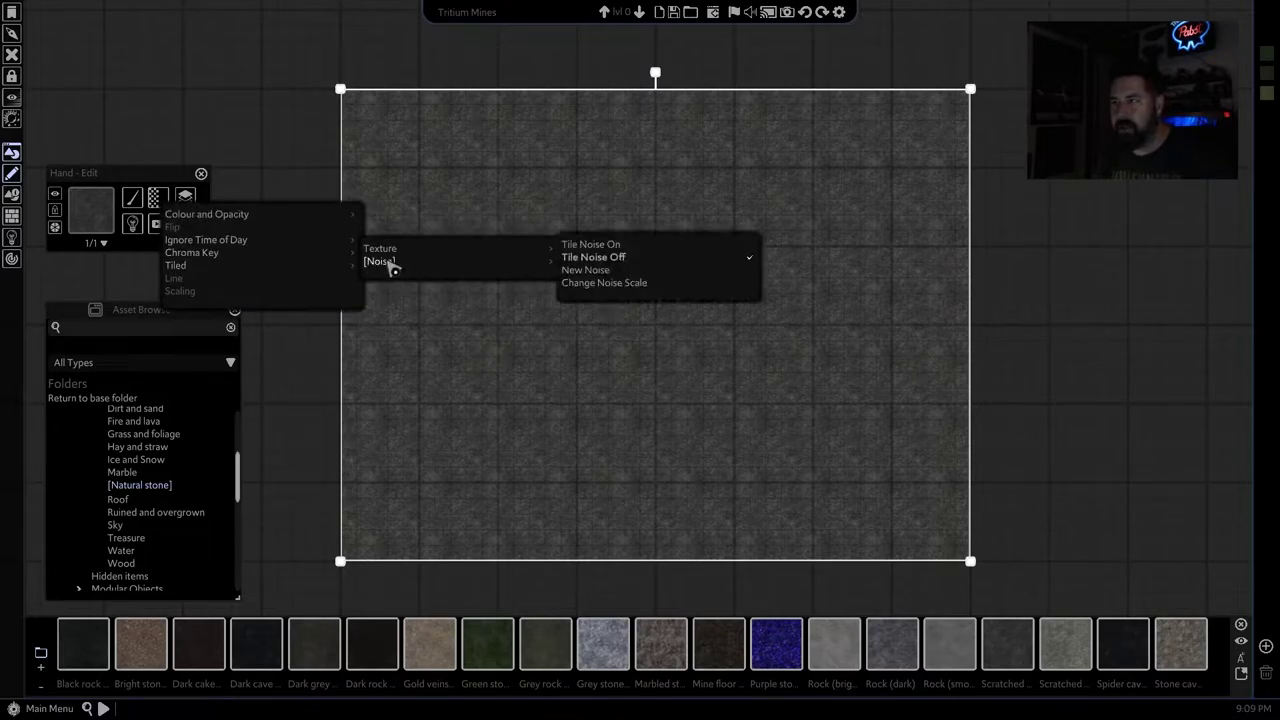
left_click(596, 245)
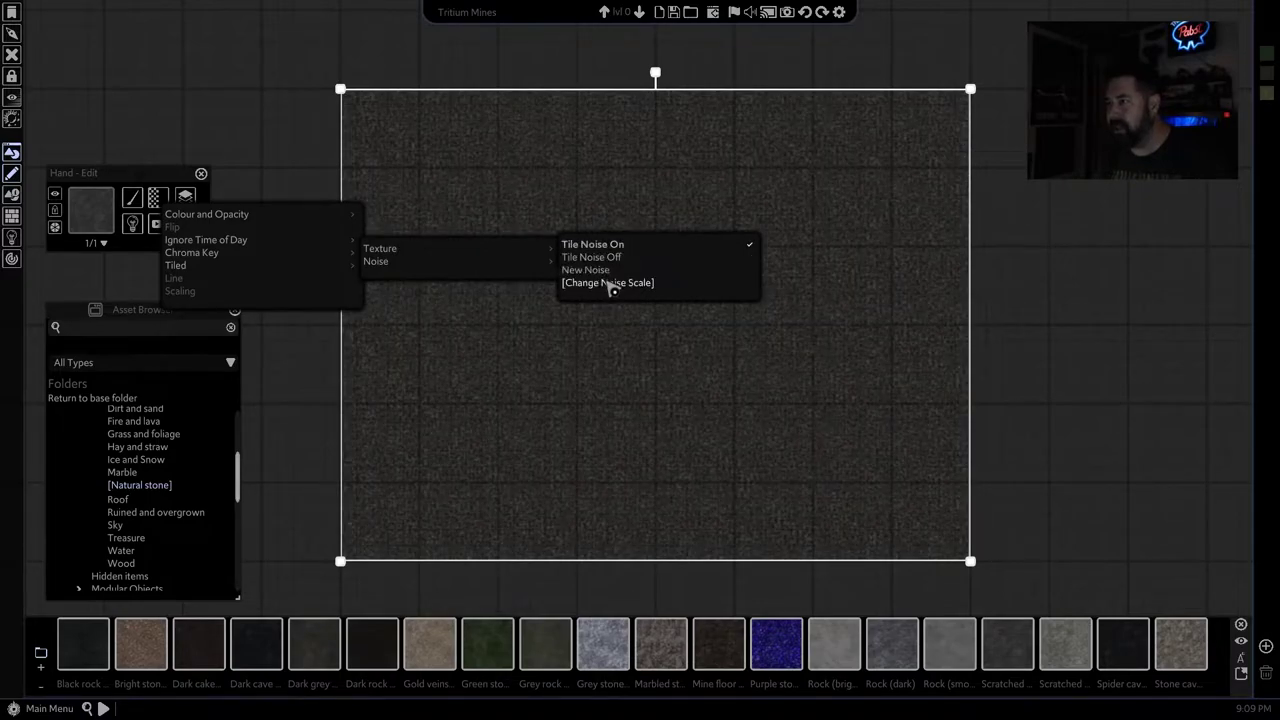
left_click(611, 284)
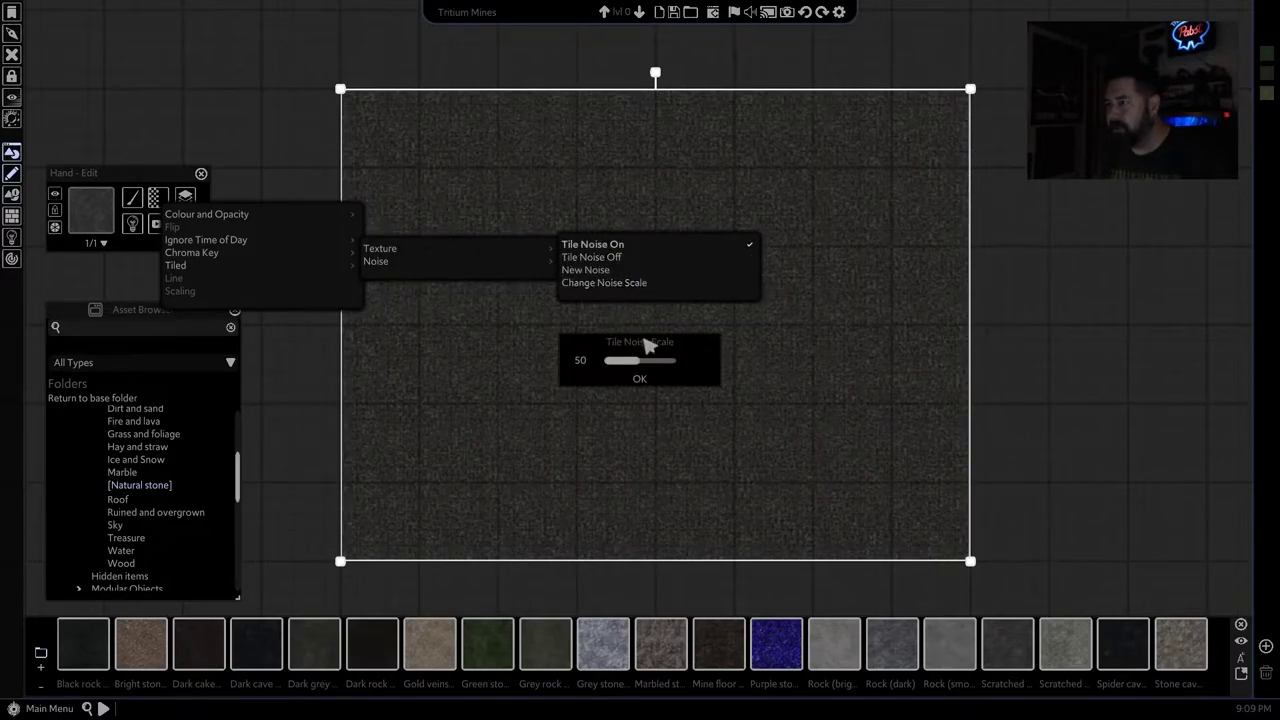
left_click_drag(645, 368, 609, 374)
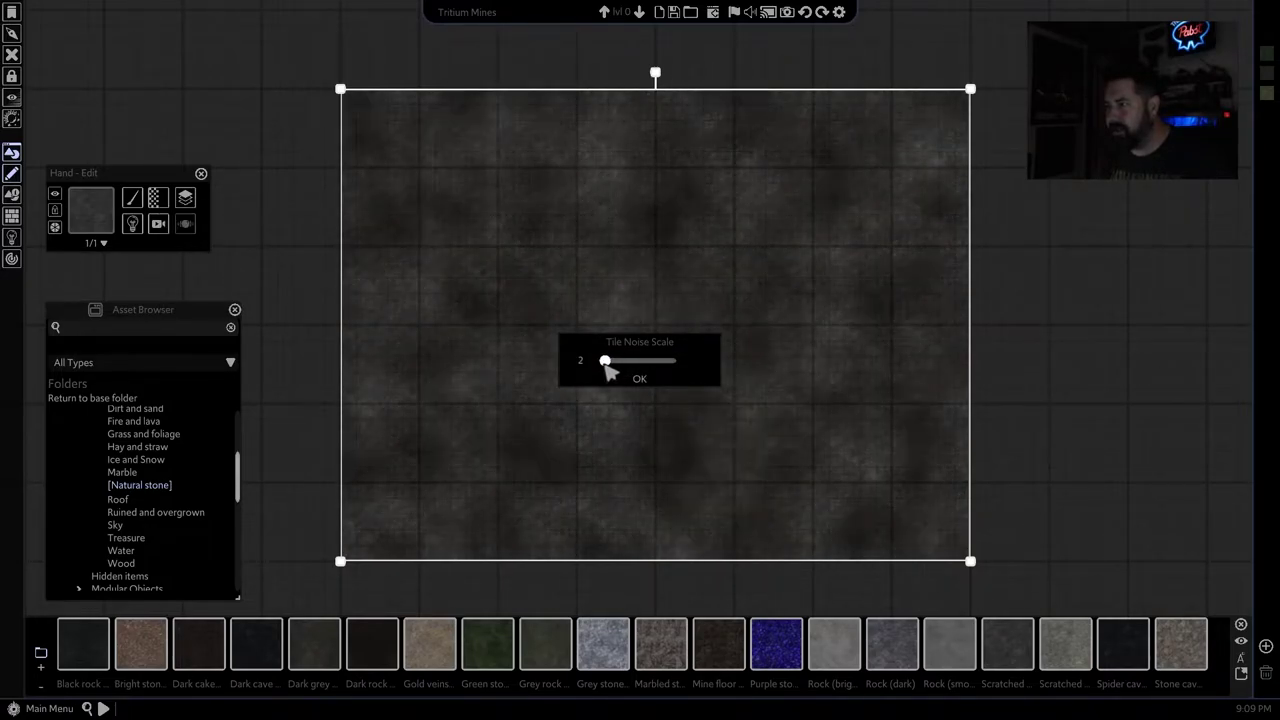
left_click(644, 381)
Set the brightness of the scratched stone layer to 44.
scroll(597, 283, "up", 5)
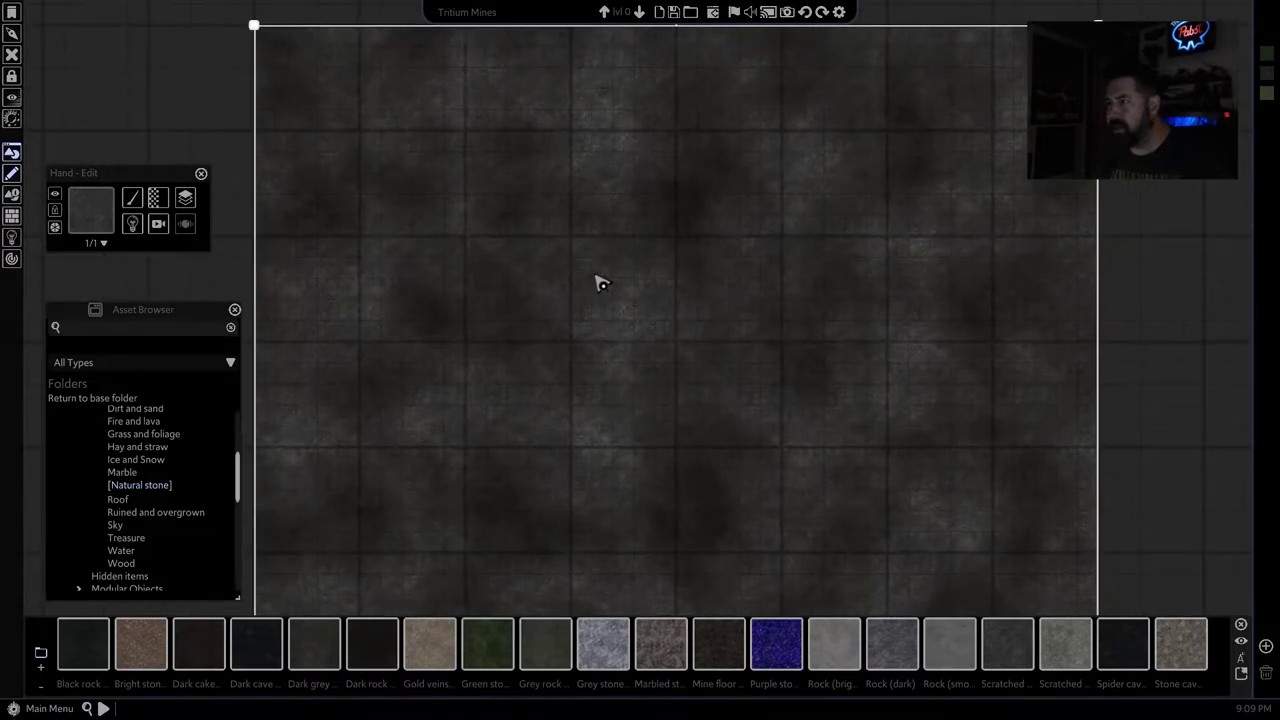
left_click(157, 199)
mouse_move(172, 214)
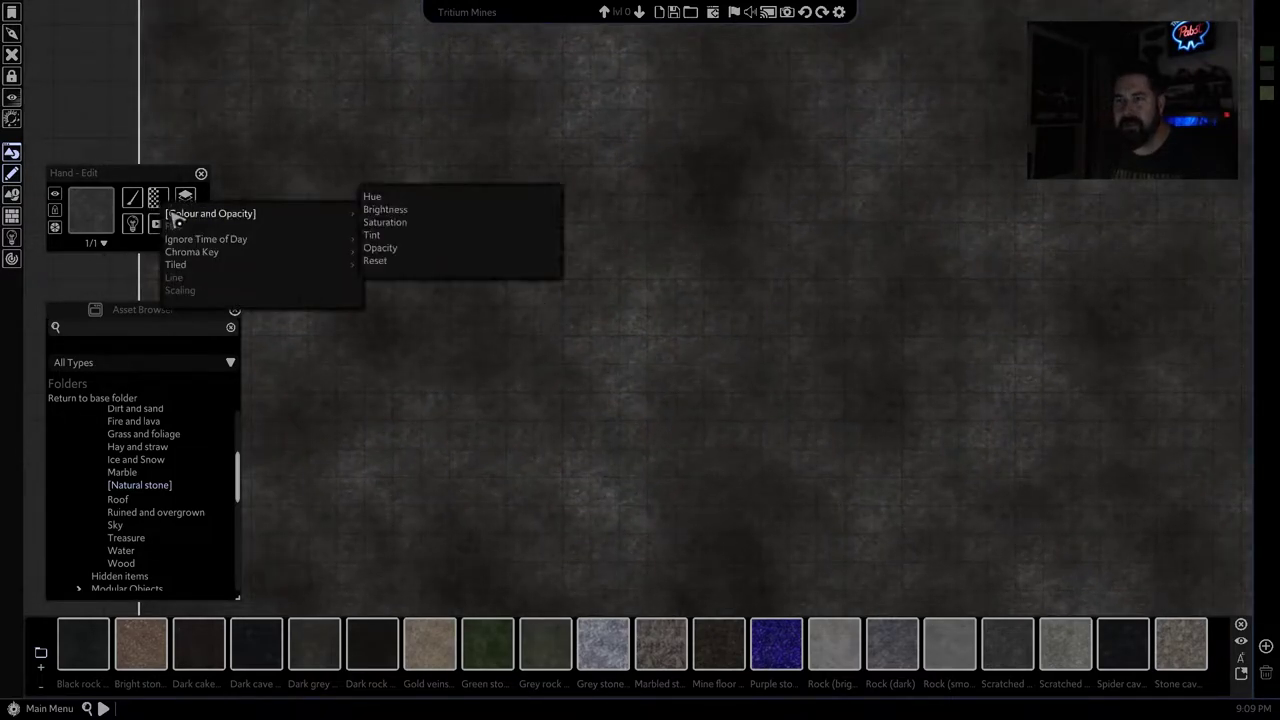
left_click(390, 209)
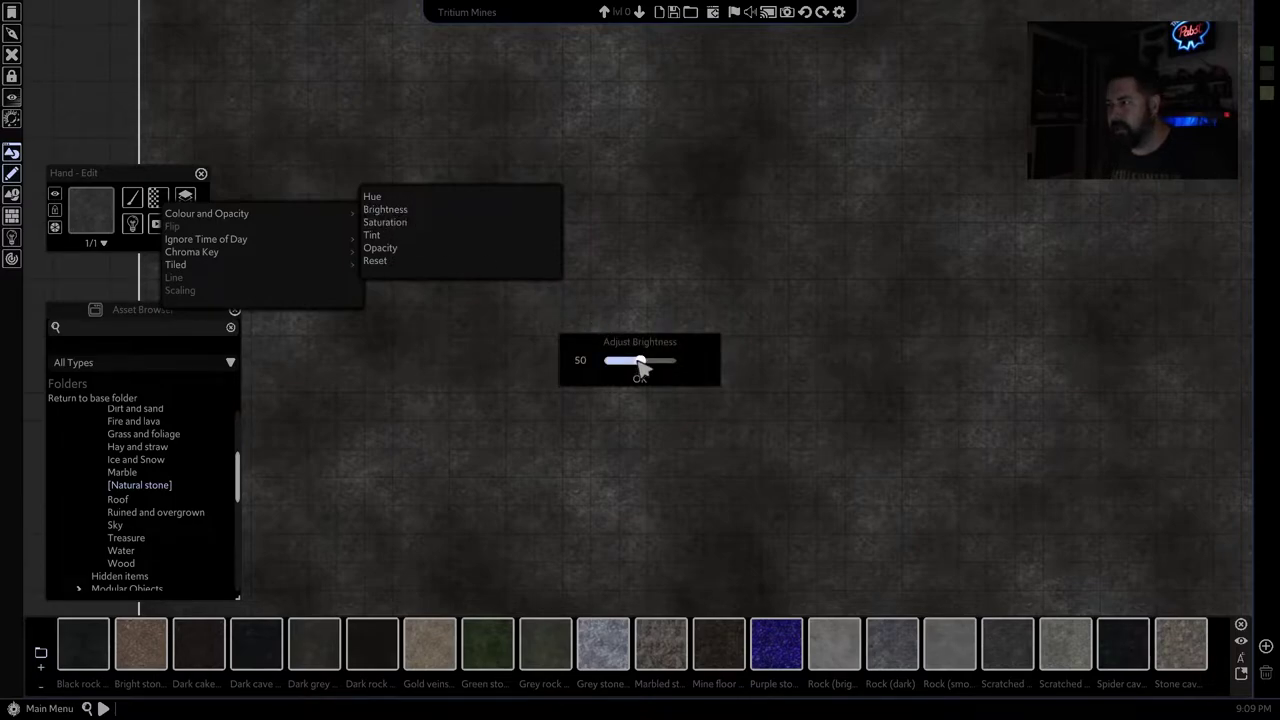
left_click_drag(637, 360, 633, 362)
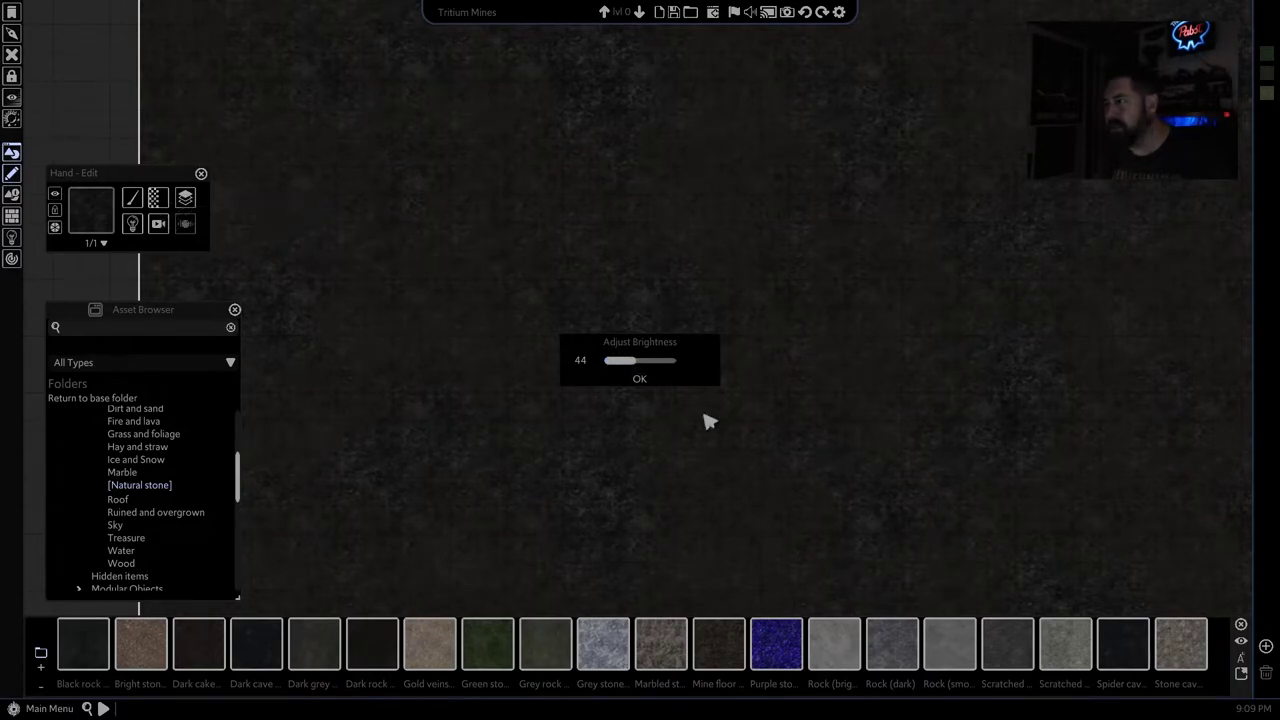
left_click(638, 380)
scroll(742, 331, "down", 5)
middle_click_drag(863, 409, 743, 338)
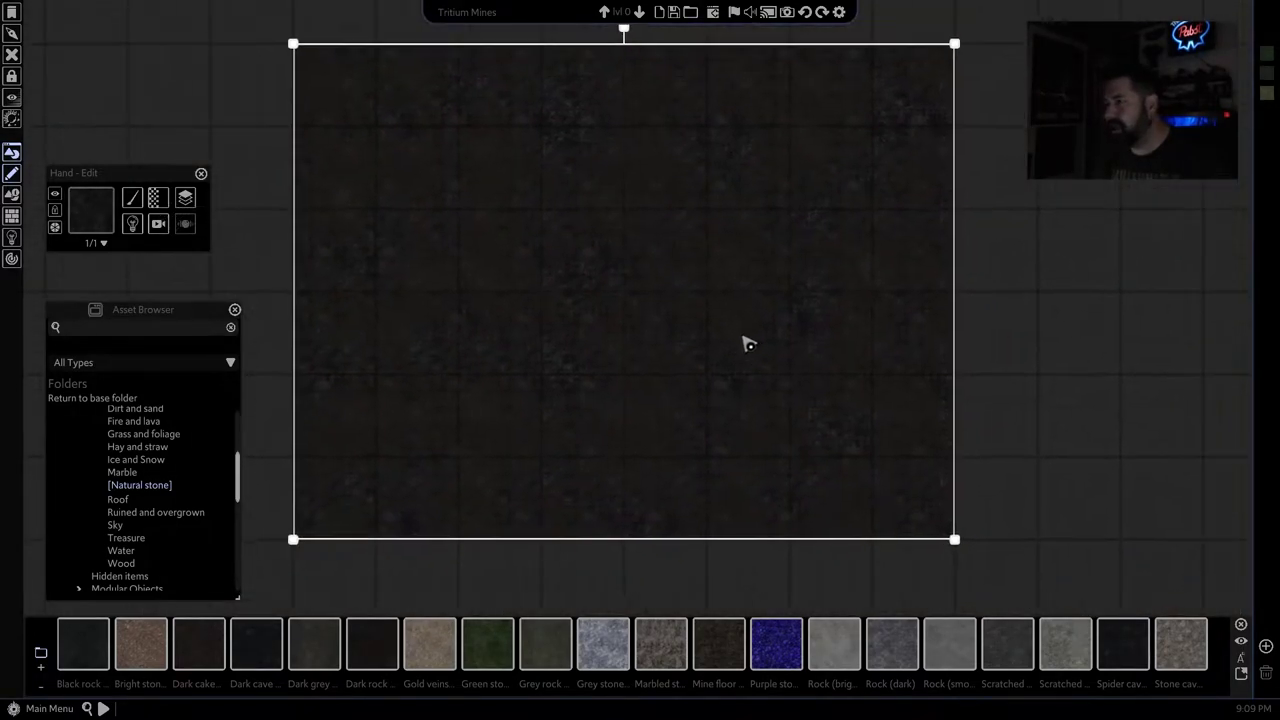
Lay a grey Cobblestone texture from the Cobblestone and tile folder over the whole 8 by 6 square floor.
scroll(560, 325, "up", 2)
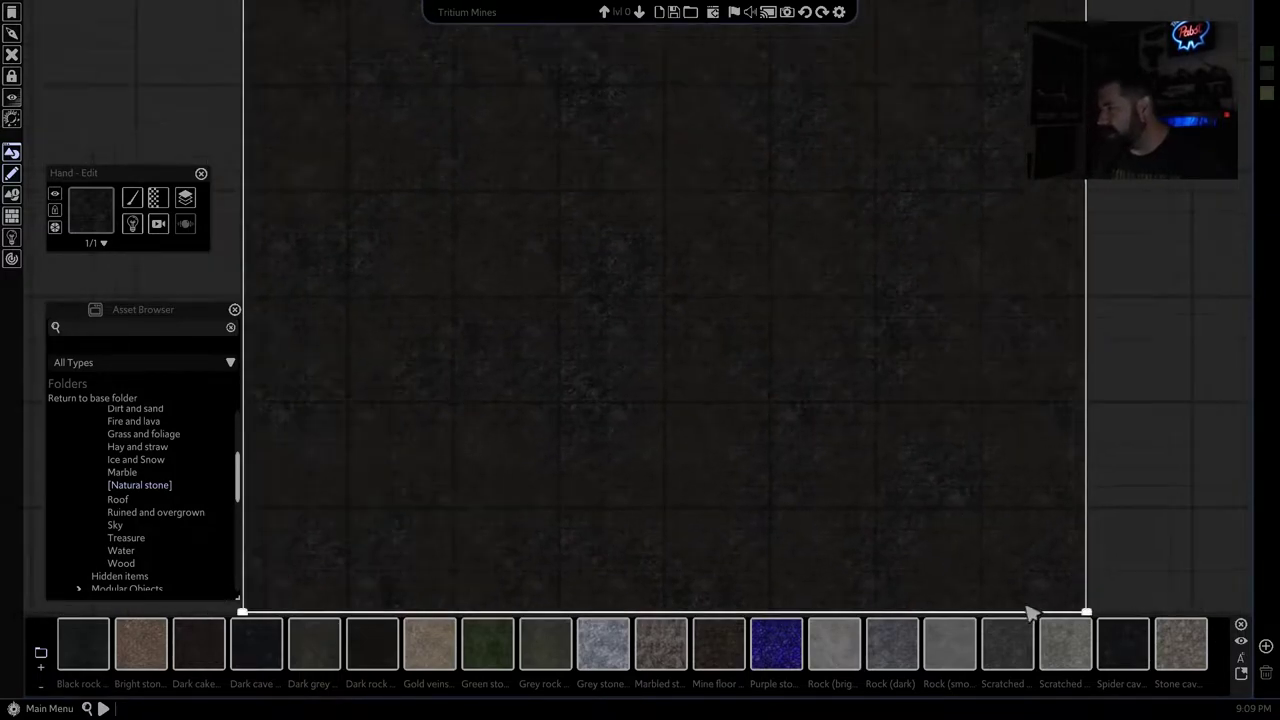
scroll(1031, 611, "down", 1)
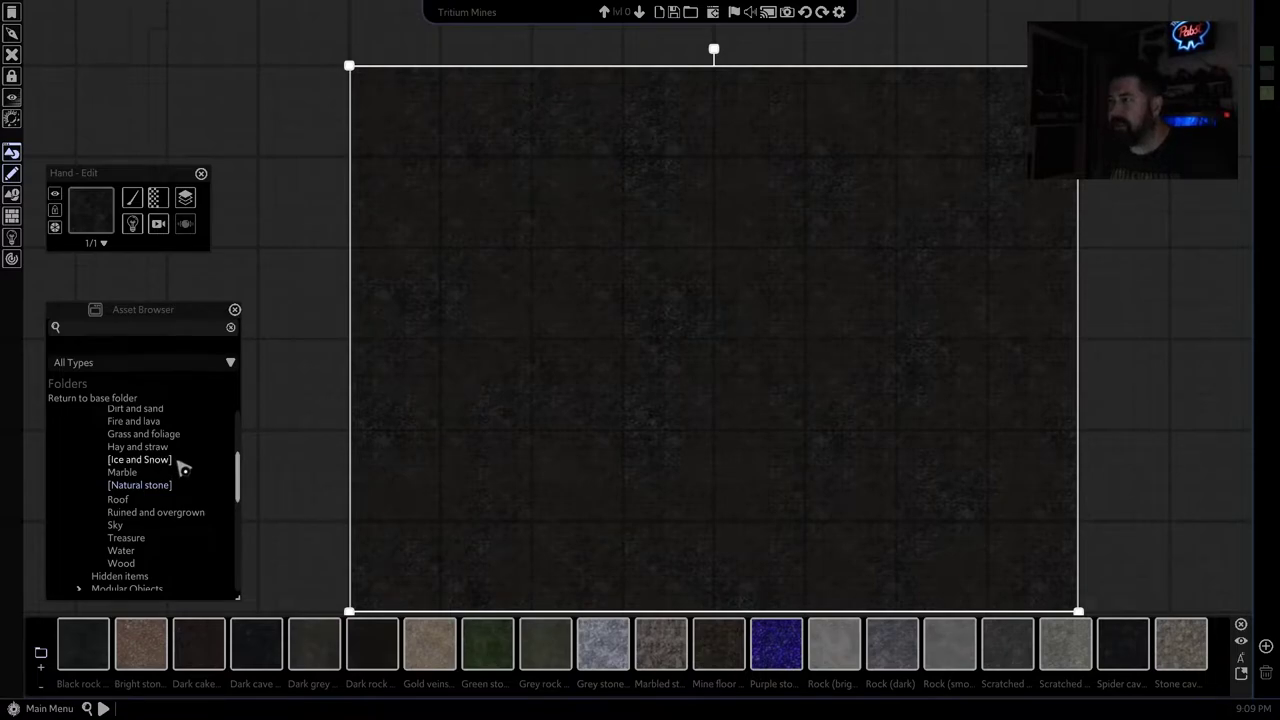
scroll(150, 440, "up", 2)
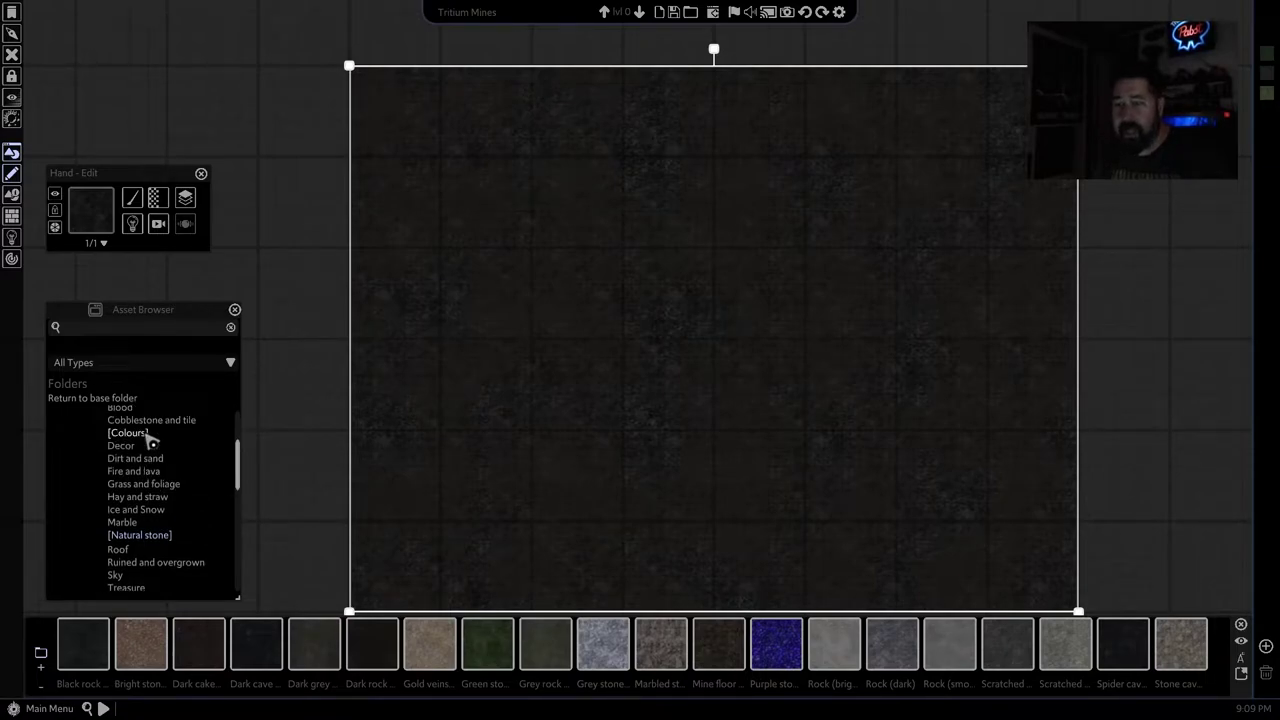
left_click(143, 421)
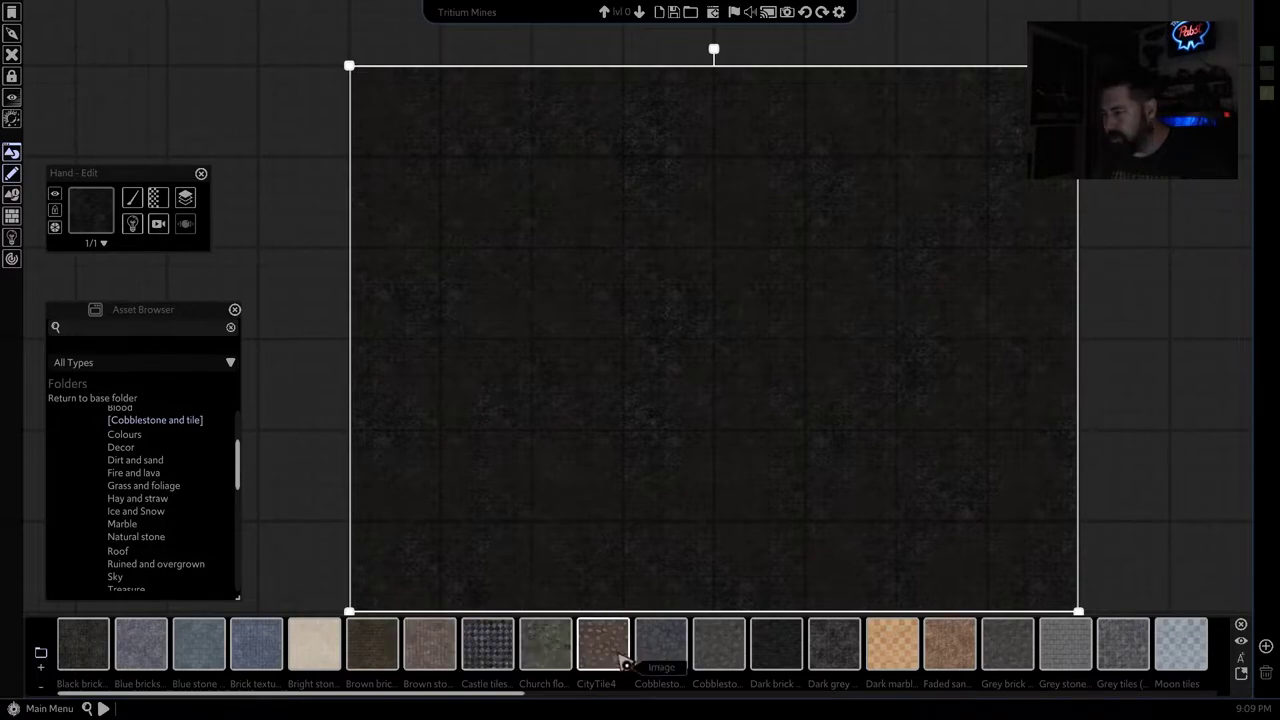
left_click(714, 656)
mouse_move(428, 190)
left_mouse_down()
mouse_move(894, 563)
mouse_move(975, 595)
left_mouse_up()
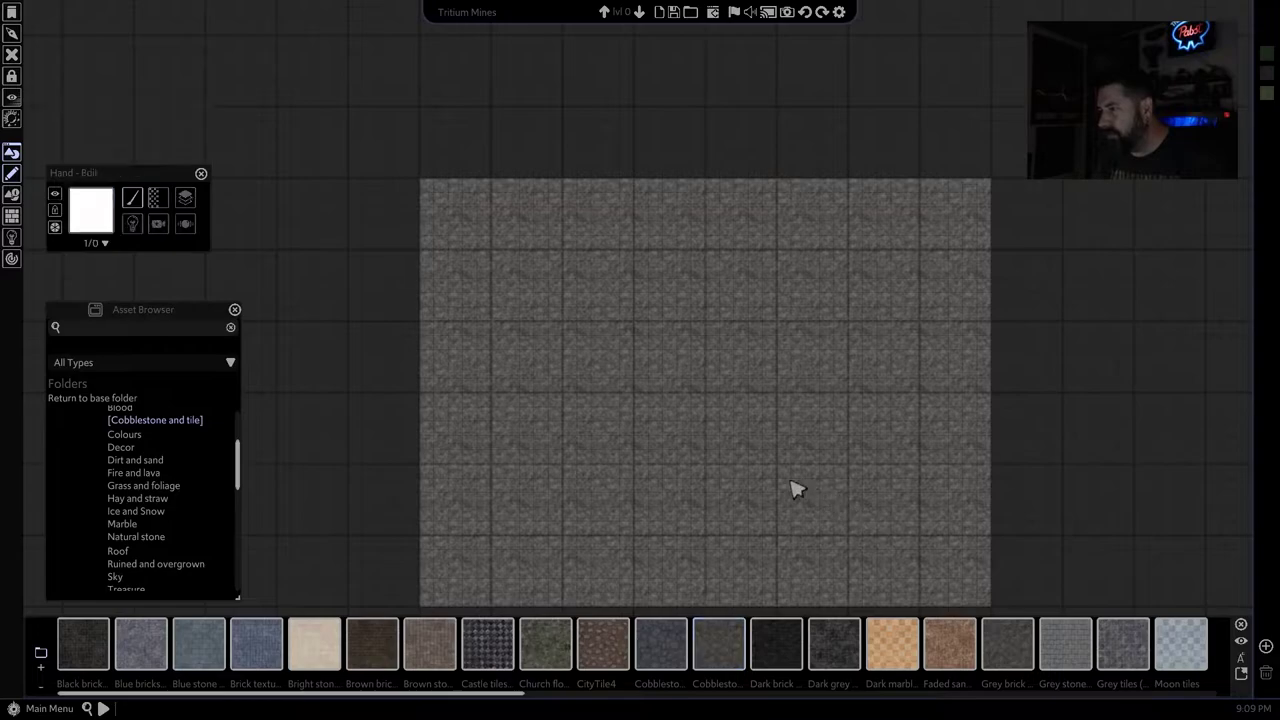
Turn on tile noise for the cobblestone layer and reduce its noise scale to near the minimum.
left_click(732, 456)
left_click(155, 203)
mouse_move(180, 269)
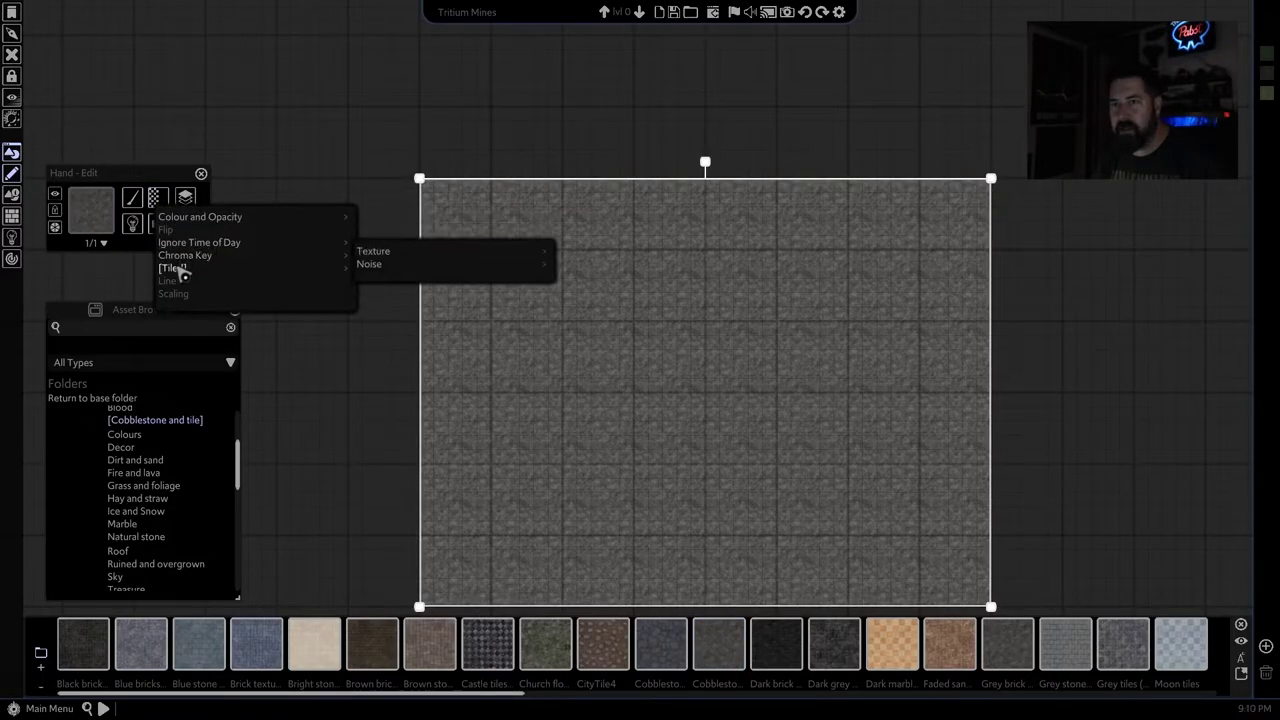
mouse_move(395, 266)
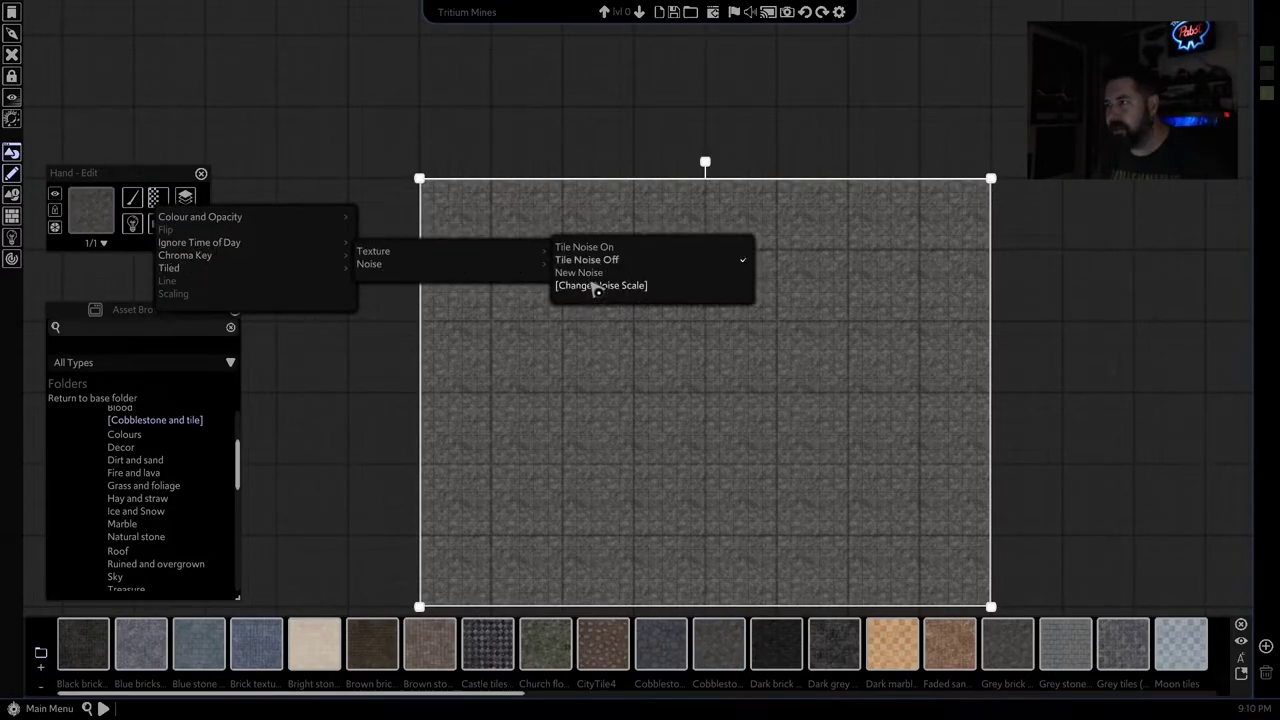
left_click(588, 247)
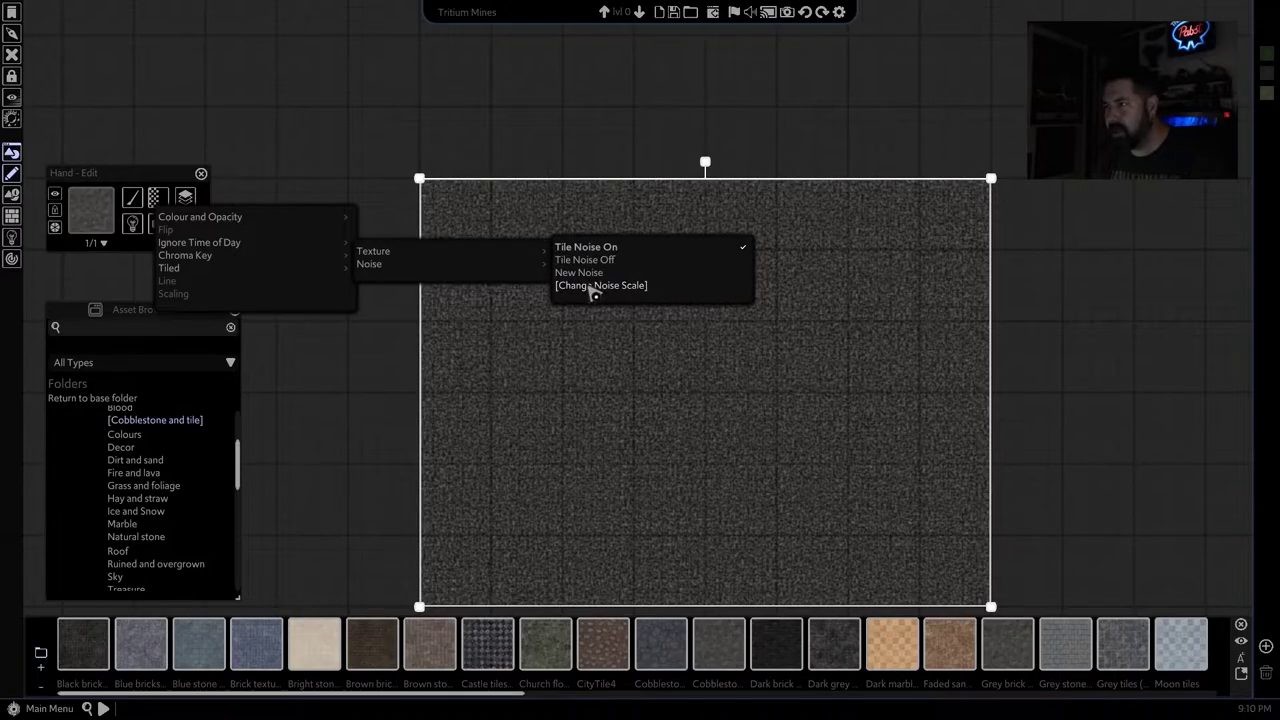
left_click(595, 286)
left_click_drag(650, 361, 605, 366)
left_click(639, 379)
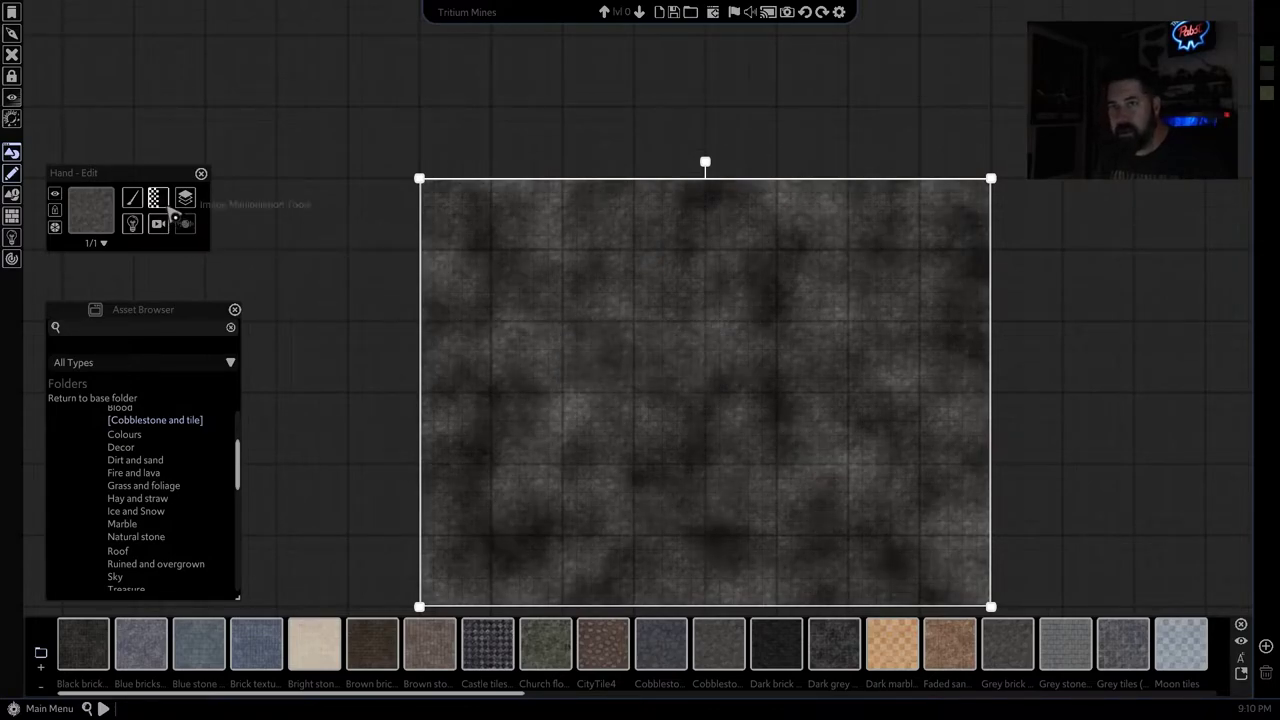
Lower the brightness of the cobblestone layer so the floor becomes darker.
left_click(166, 206)
mouse_move(258, 222)
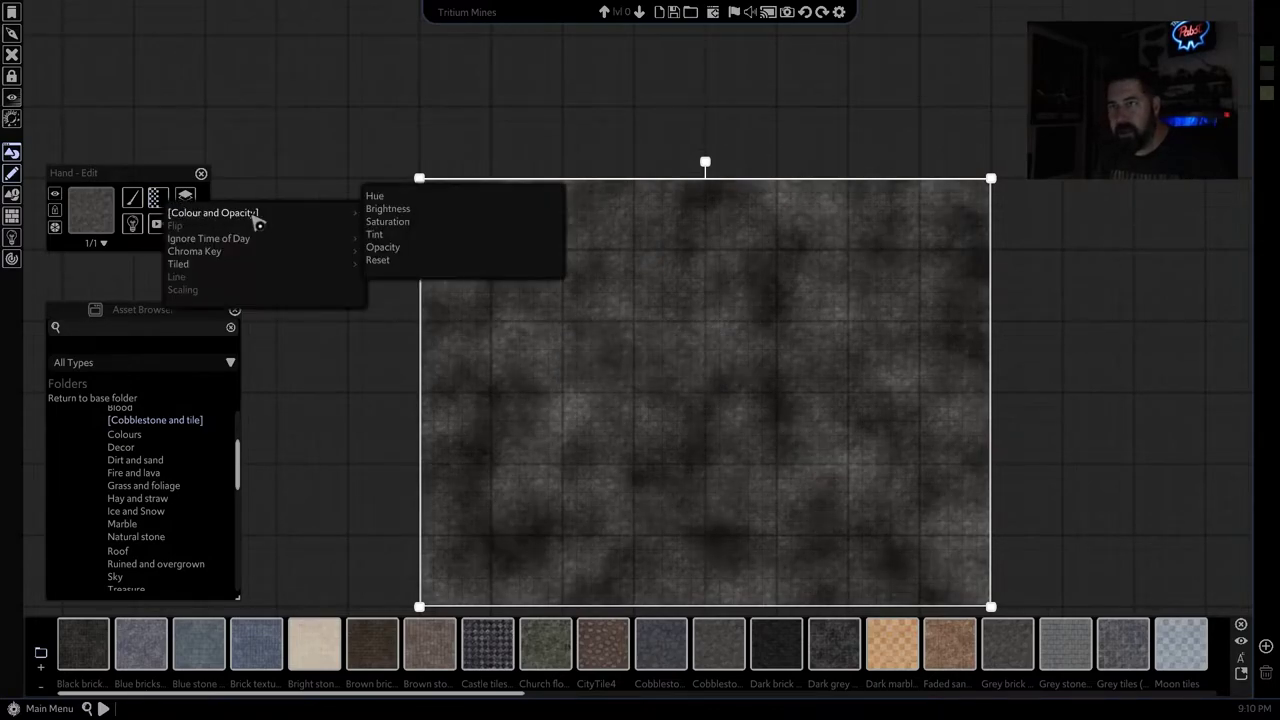
left_click(400, 211)
left_click_drag(617, 361, 634, 366)
left_click(640, 377)
Set the opacity of the cobblestone layer to 50.
left_click(158, 198)
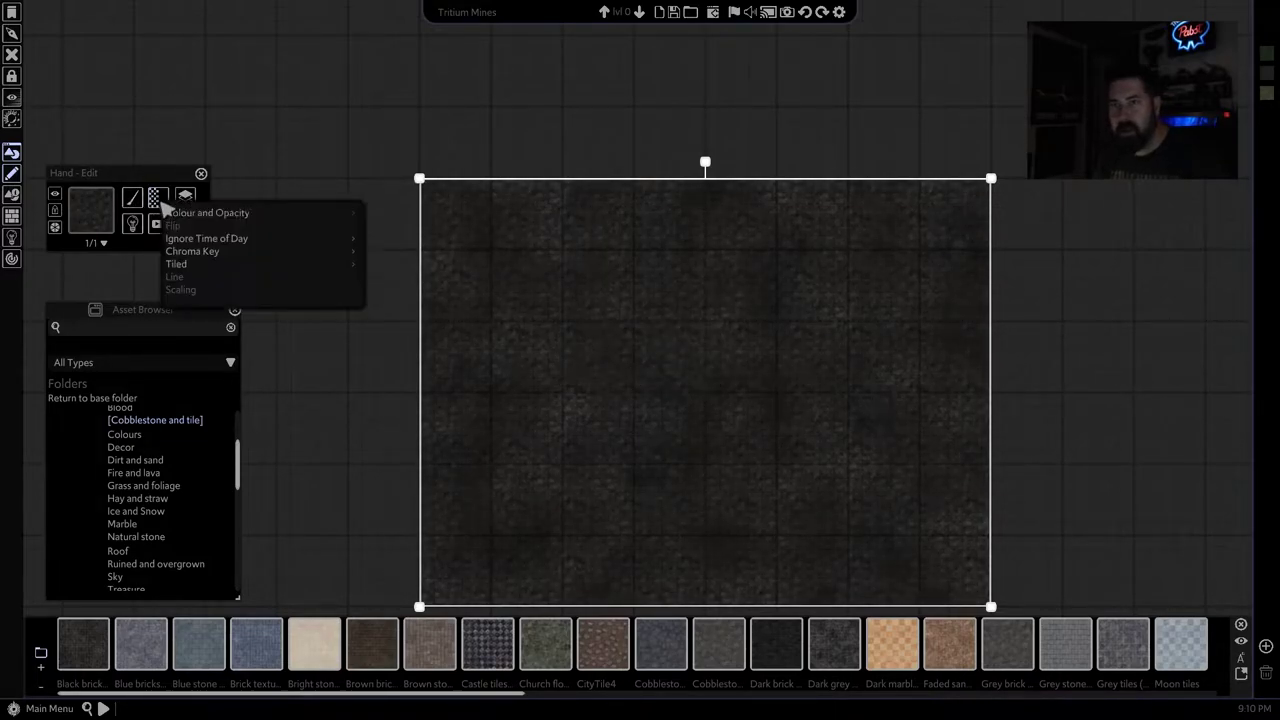
mouse_move(194, 214)
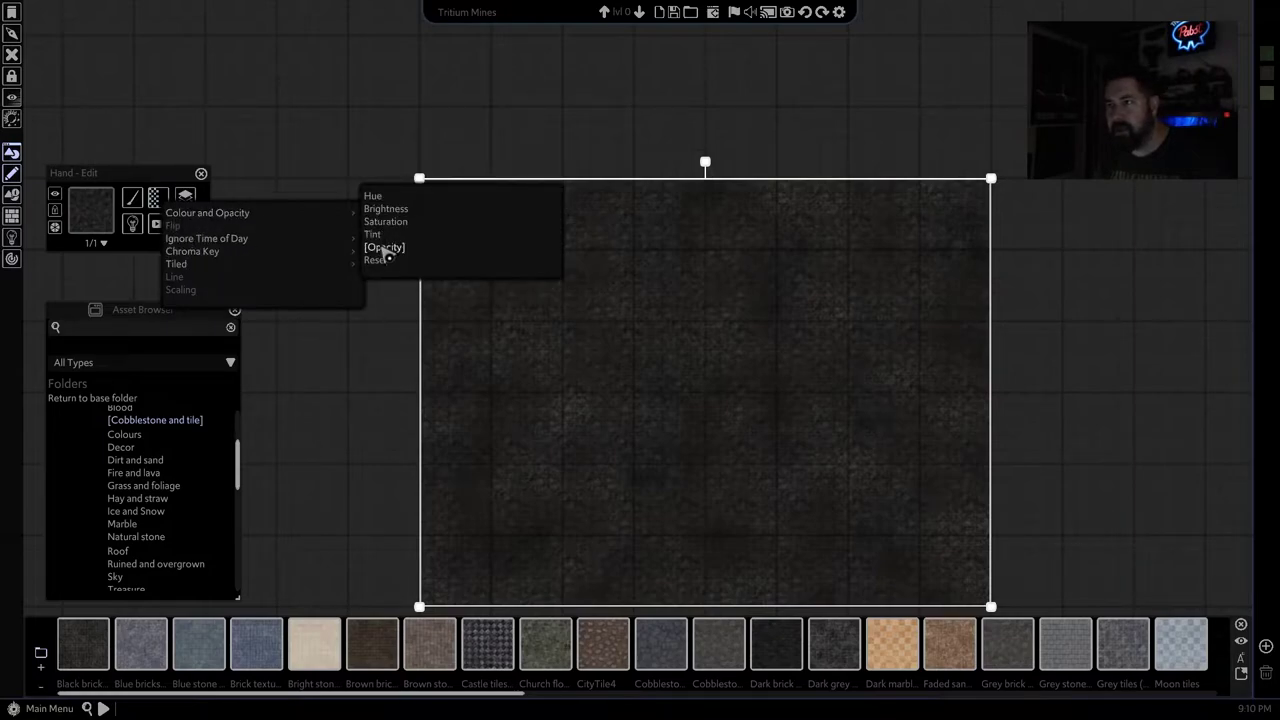
left_click(386, 248)
left_click_drag(677, 368, 639, 374)
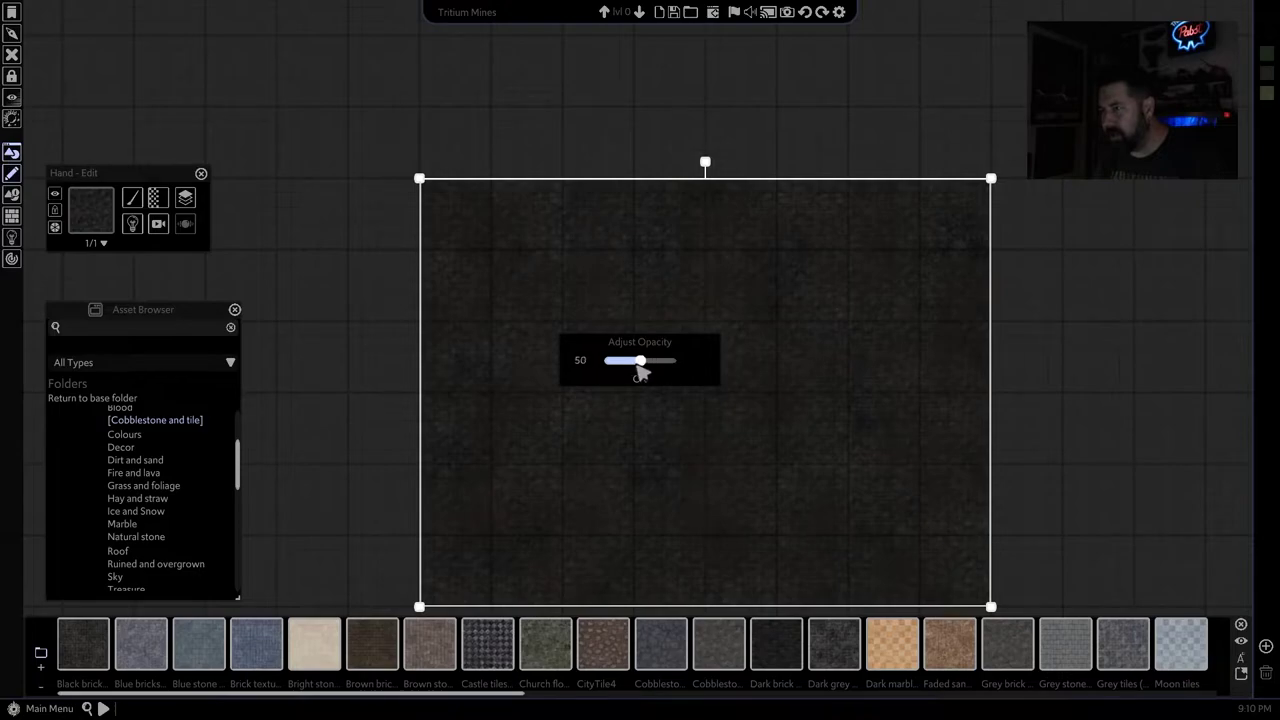
left_click(639, 382)
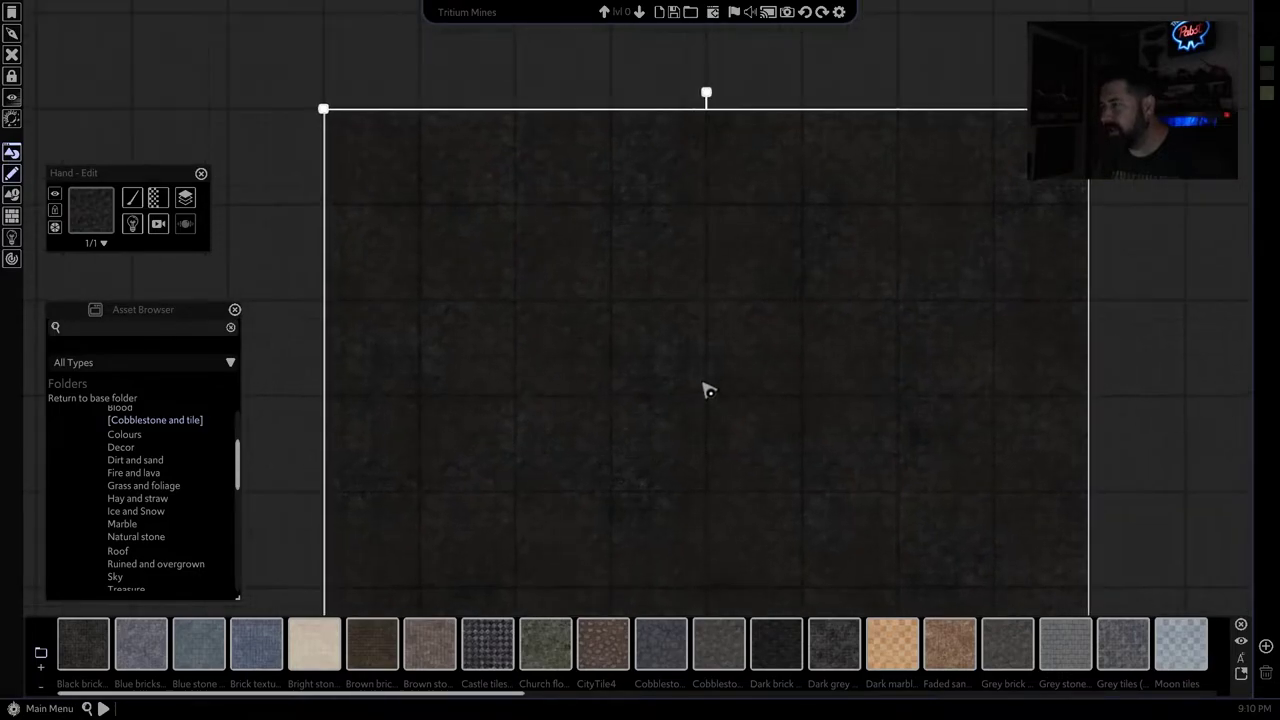
scroll(706, 388, "up", 5)
scroll(706, 397, "down", 4)
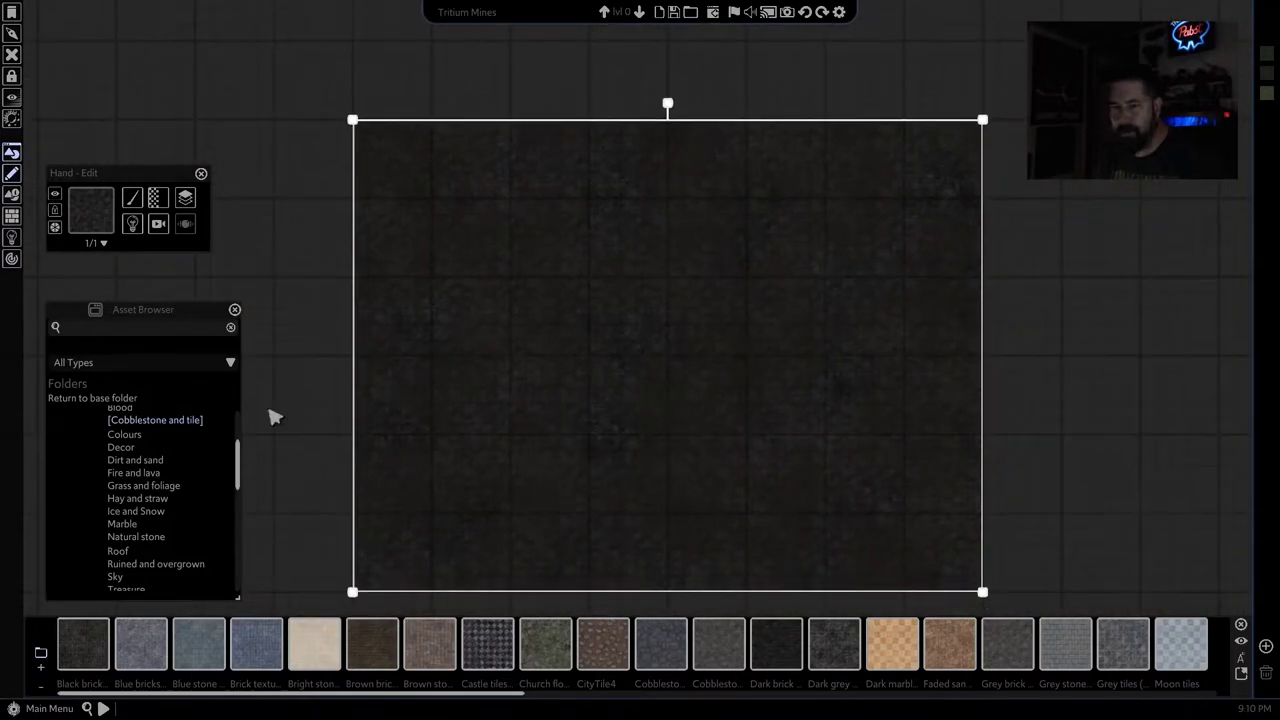
Take the Mine floor texture from the Natural stone folder and use it as a soft brush about 1.4 wide.
left_click(147, 540)
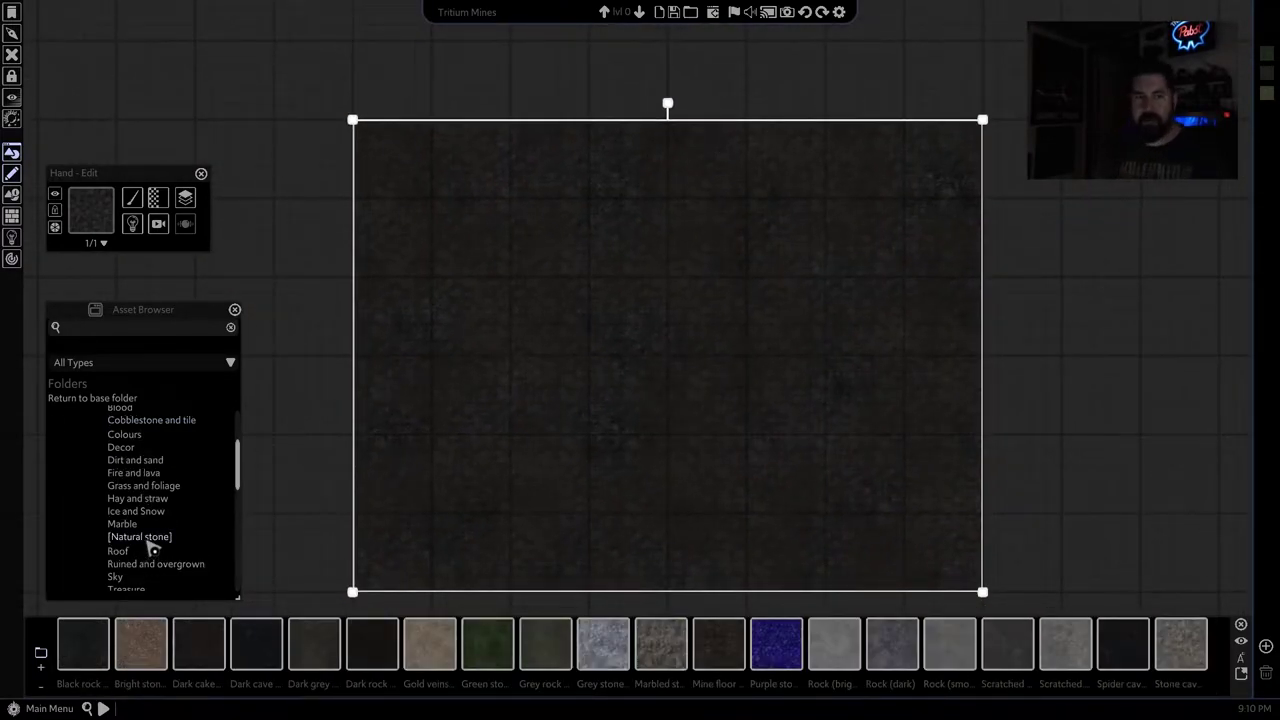
left_click(737, 650)
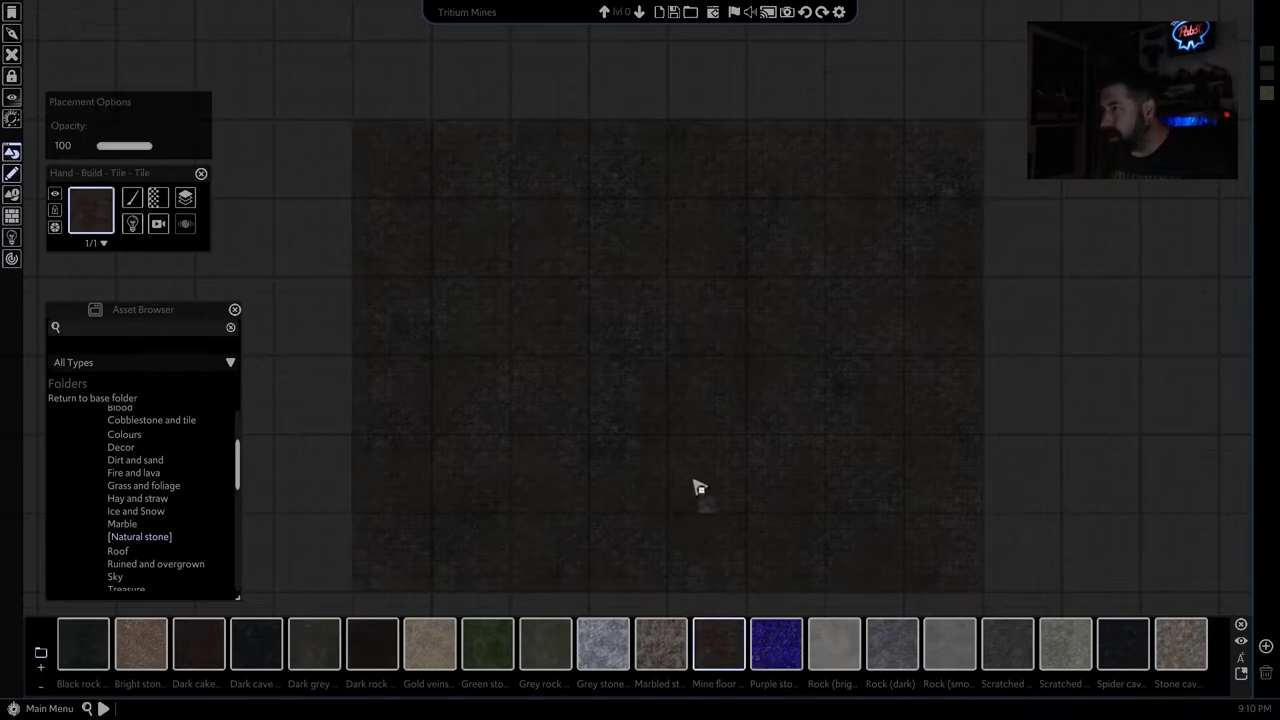
scroll(553, 192, "down", 6)
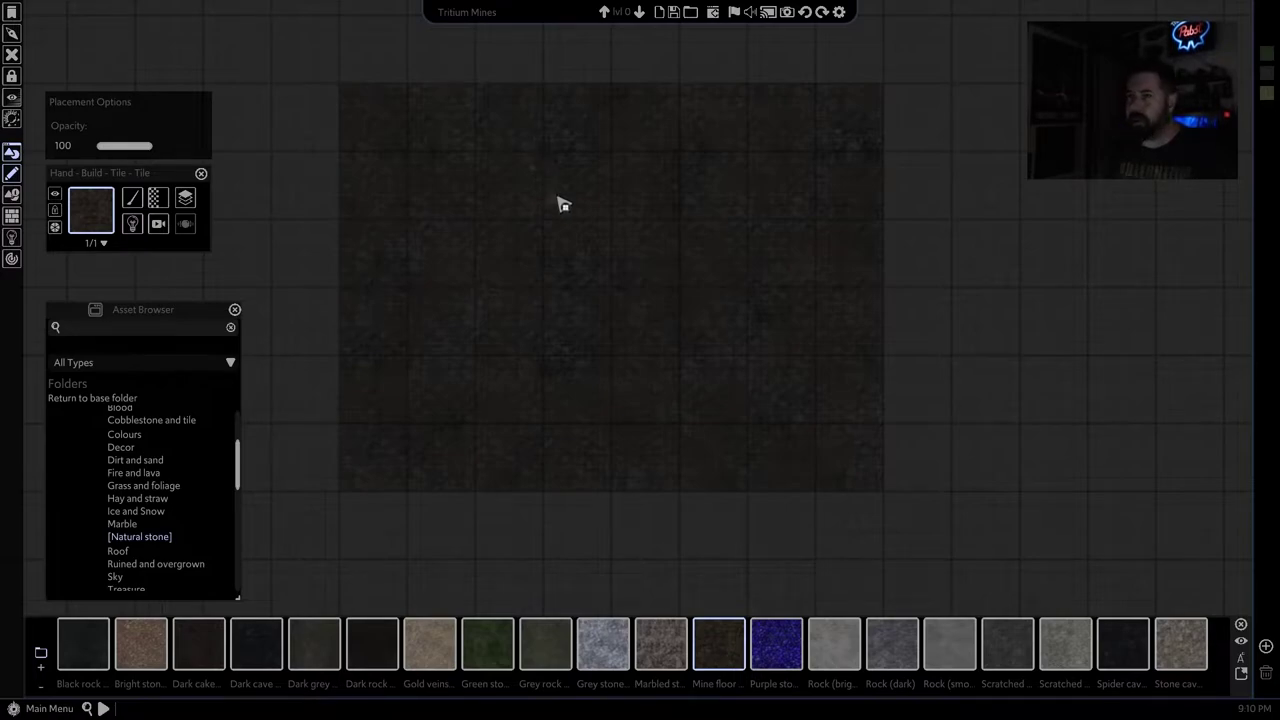
scroll(572, 147, "up", 2)
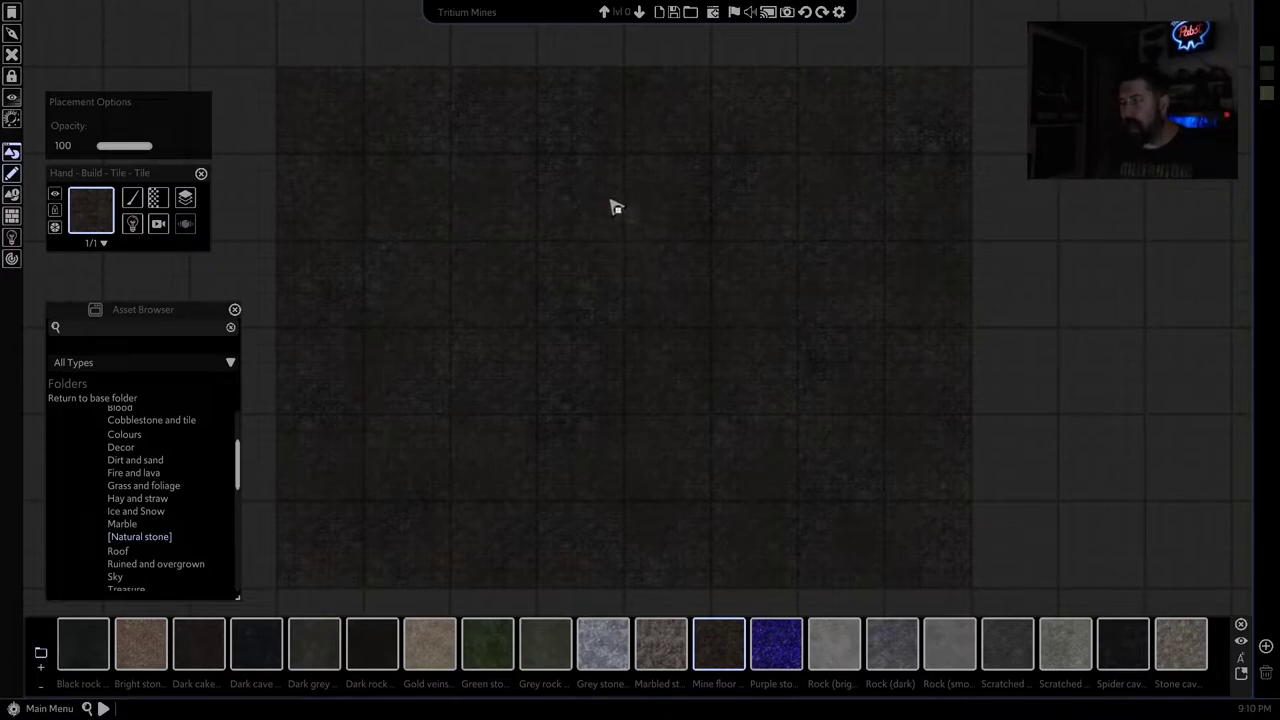
key("Tab")
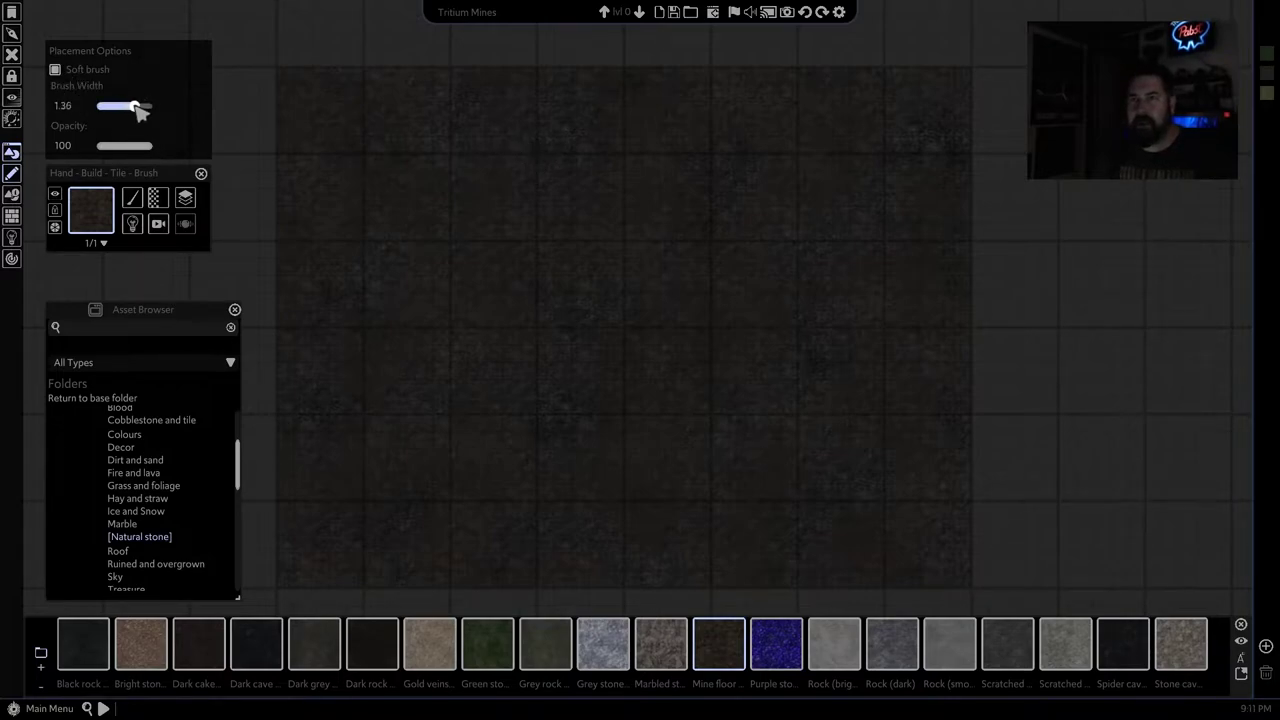
left_click_drag(143, 106, 133, 112)
scroll(620, 291, "up", 1)
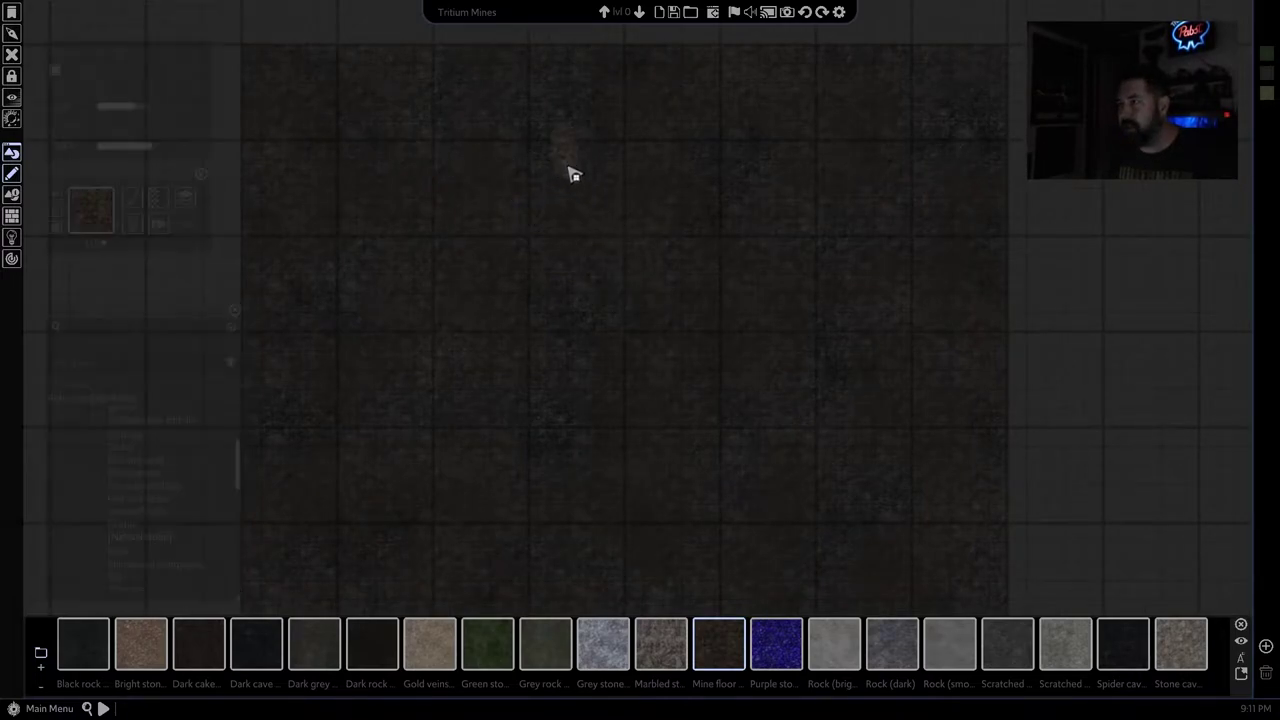
Paint a filled round cavern with a short passage running north from it in the upper middle of the floor.
mouse_move(499, 260)
left_mouse_down()
mouse_move(526, 334)
mouse_move(629, 334)
mouse_move(631, 237)
mouse_move(579, 176)
left_mouse_up()
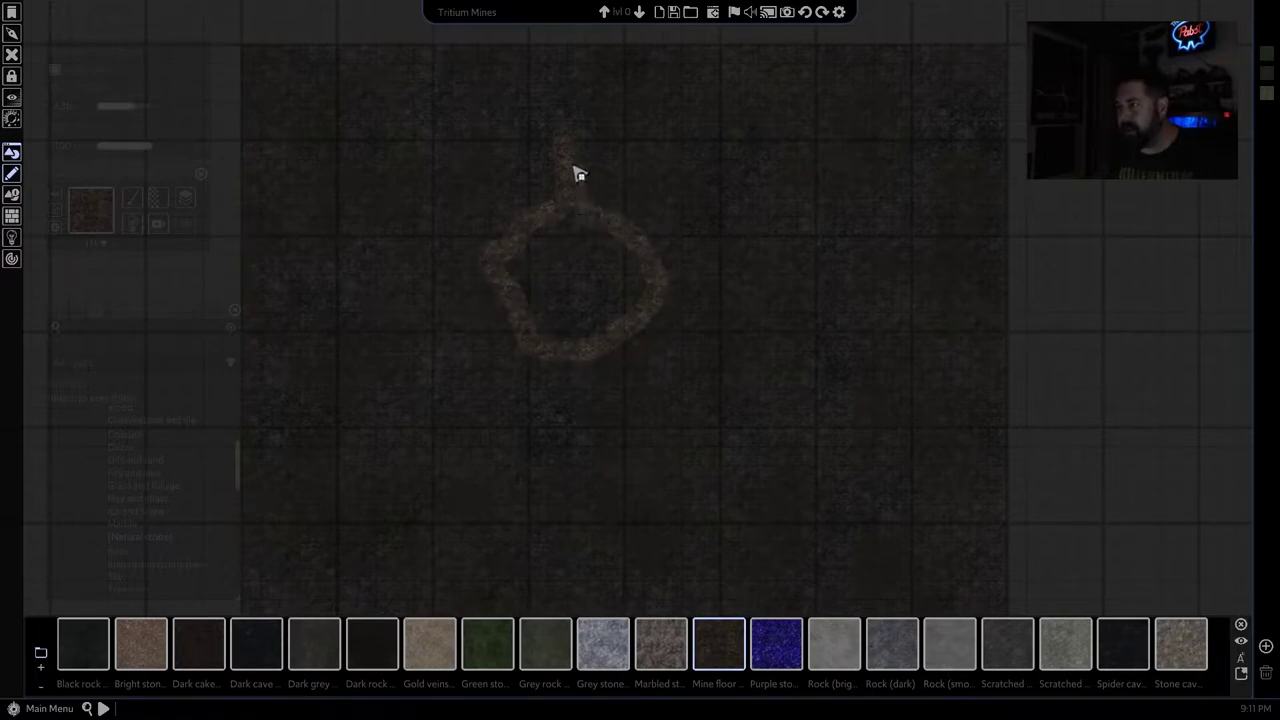
mouse_move(520, 288)
left_mouse_down()
mouse_move(574, 340)
mouse_move(641, 287)
left_mouse_up()
mouse_move(540, 293)
left_mouse_down()
mouse_move(620, 283)
mouse_move(551, 289)
mouse_move(589, 293)
left_mouse_up()
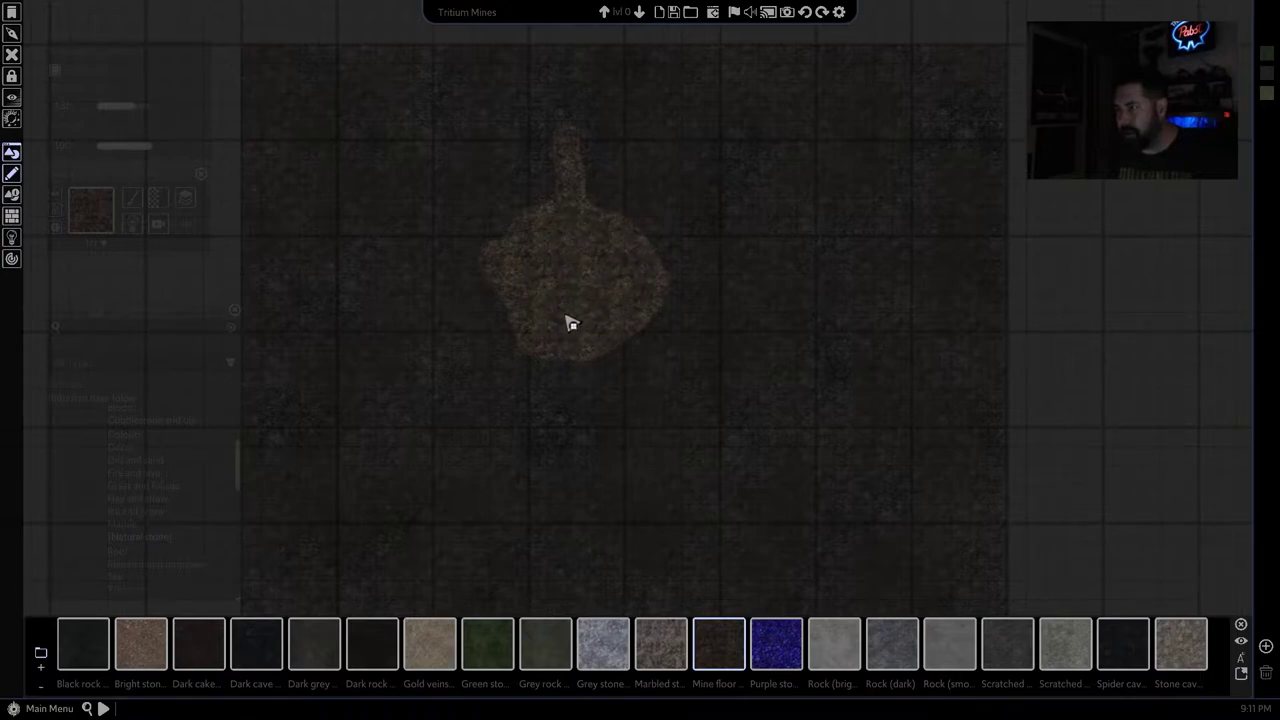
Paint a winding tunnel from the cavern's south edge towards the southeast of the floor and widen it.
mouse_move(595, 256)
left_mouse_down()
mouse_move(621, 254)
mouse_move(575, 303)
mouse_move(548, 274)
mouse_move(574, 391)
mouse_move(626, 434)
mouse_move(698, 454)
mouse_move(759, 493)
left_mouse_up()
scroll(600, 300, "down", 3)
scroll(605, 352, "up", 2)
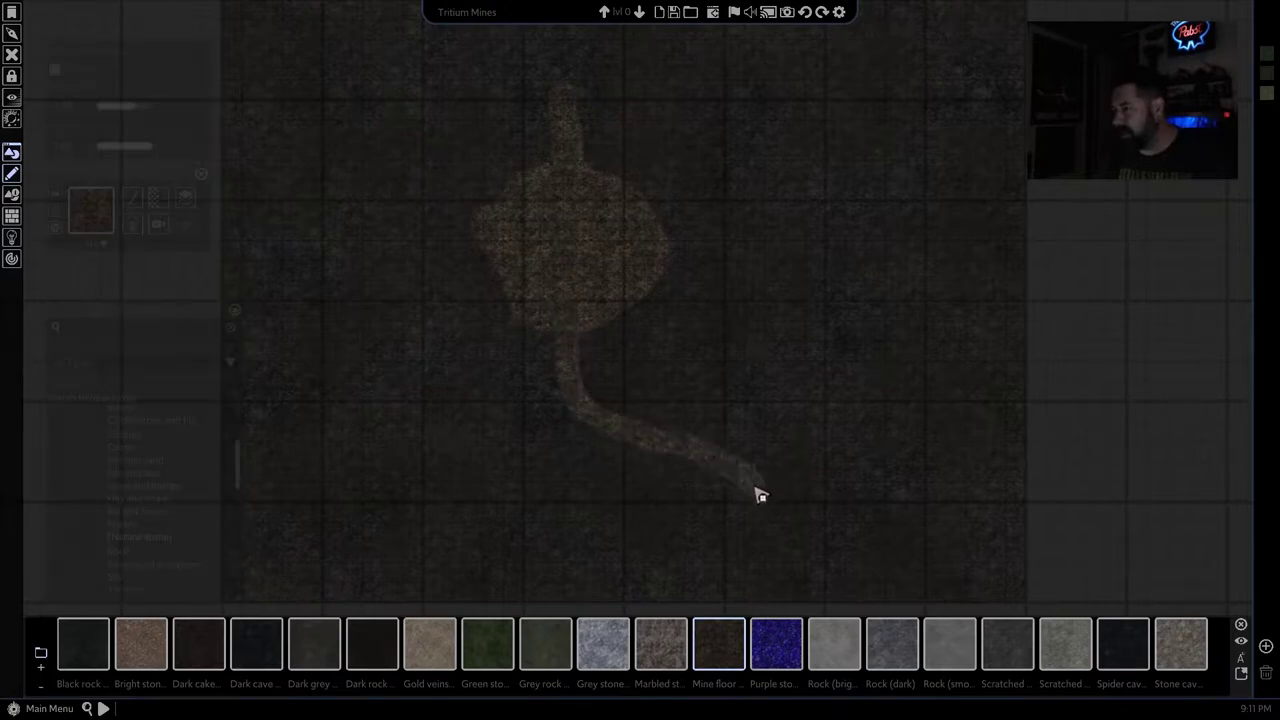
left_click_drag(589, 414, 557, 329)
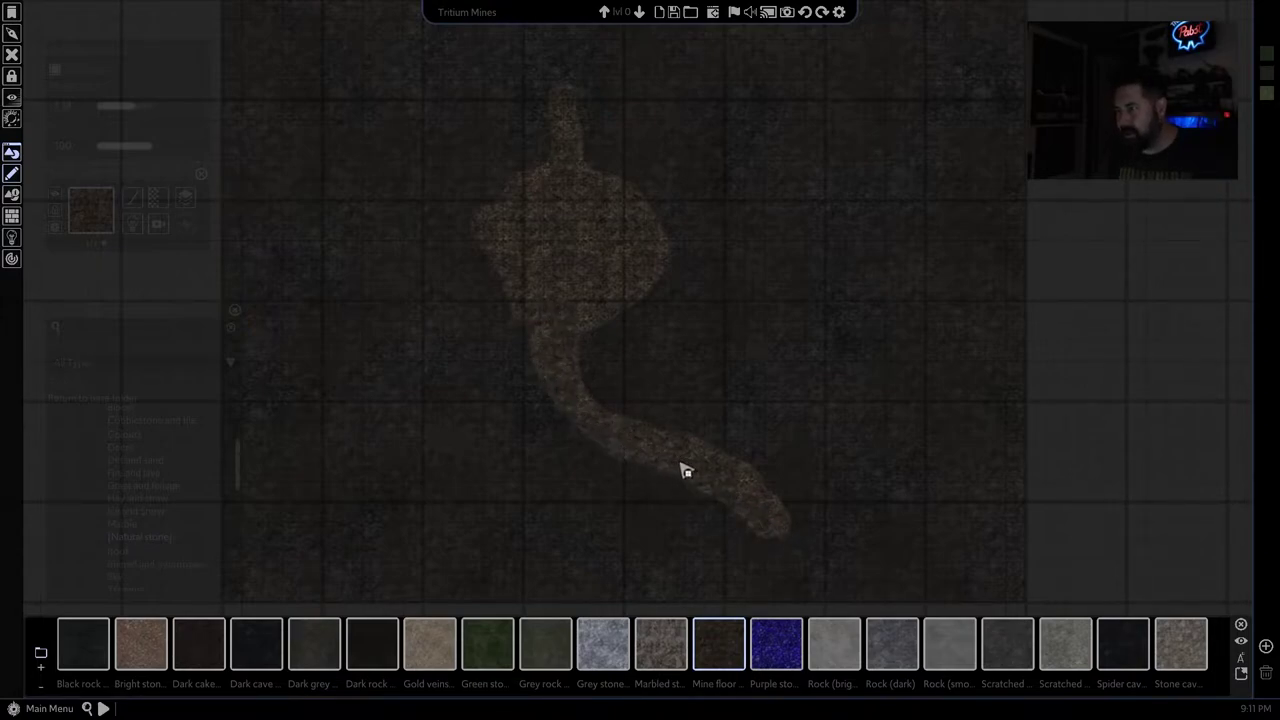
left_click_drag(730, 496, 722, 490)
Paint a side tunnel running west from the cavern and touch up the edges of the winding tunnel.
left_click_drag(502, 246, 486, 273)
mouse_move(423, 300)
left_mouse_down()
mouse_move(342, 292)
mouse_move(469, 268)
left_mouse_up()
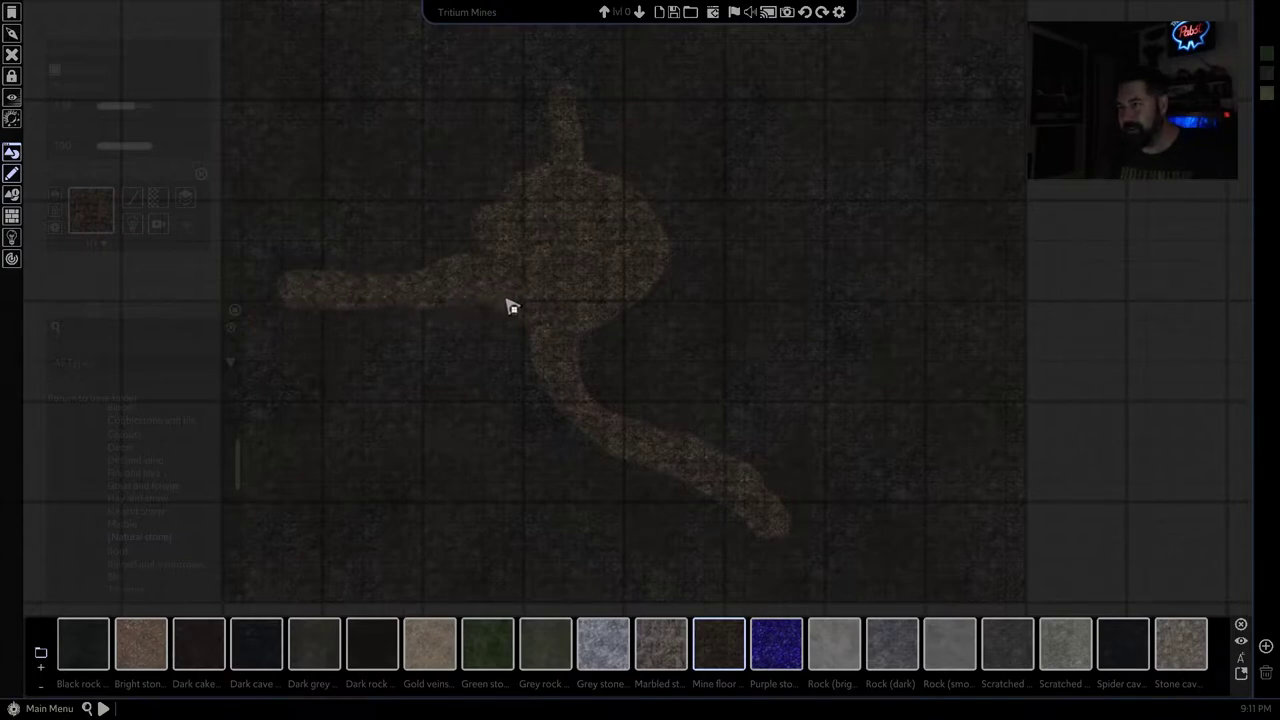
left_click_drag(541, 331, 554, 344)
mouse_move(760, 507)
left_mouse_down()
mouse_move(777, 519)
mouse_move(773, 538)
left_mouse_up()
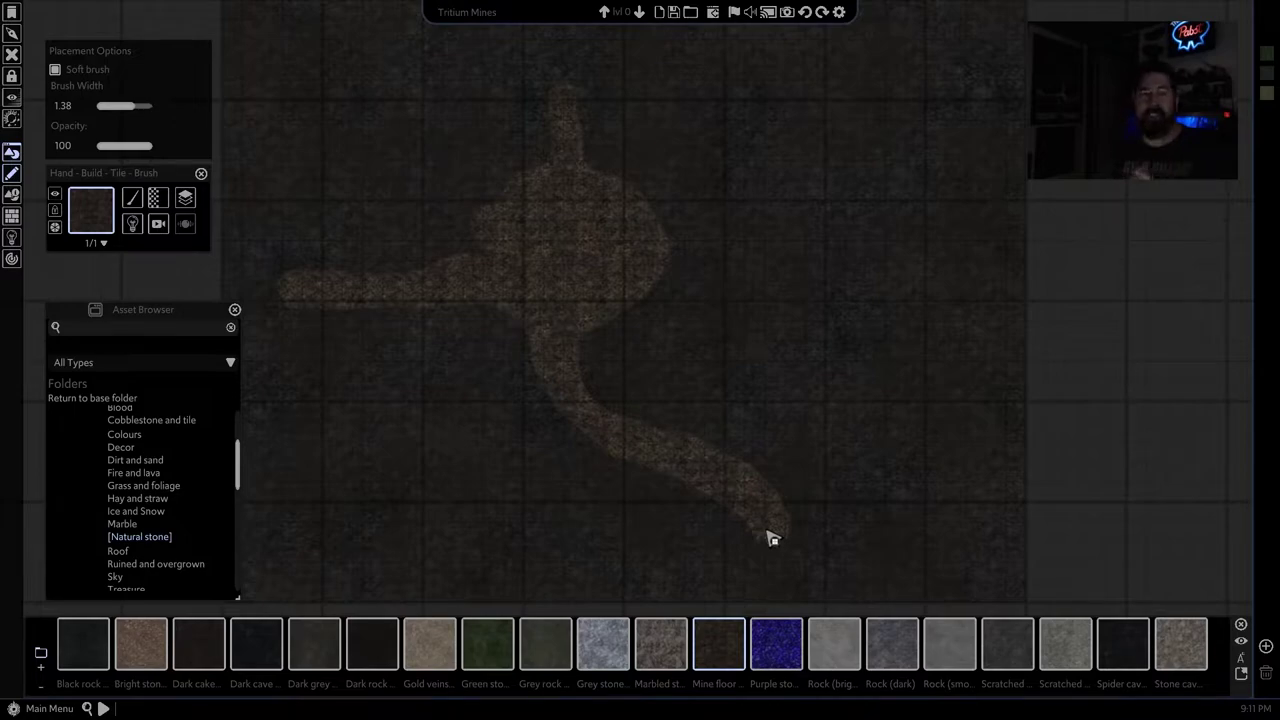
Raise the brush width to 1.98 and paint four horizontal branches running west off the winding tunnel.
scroll(740, 532, "down", 1)
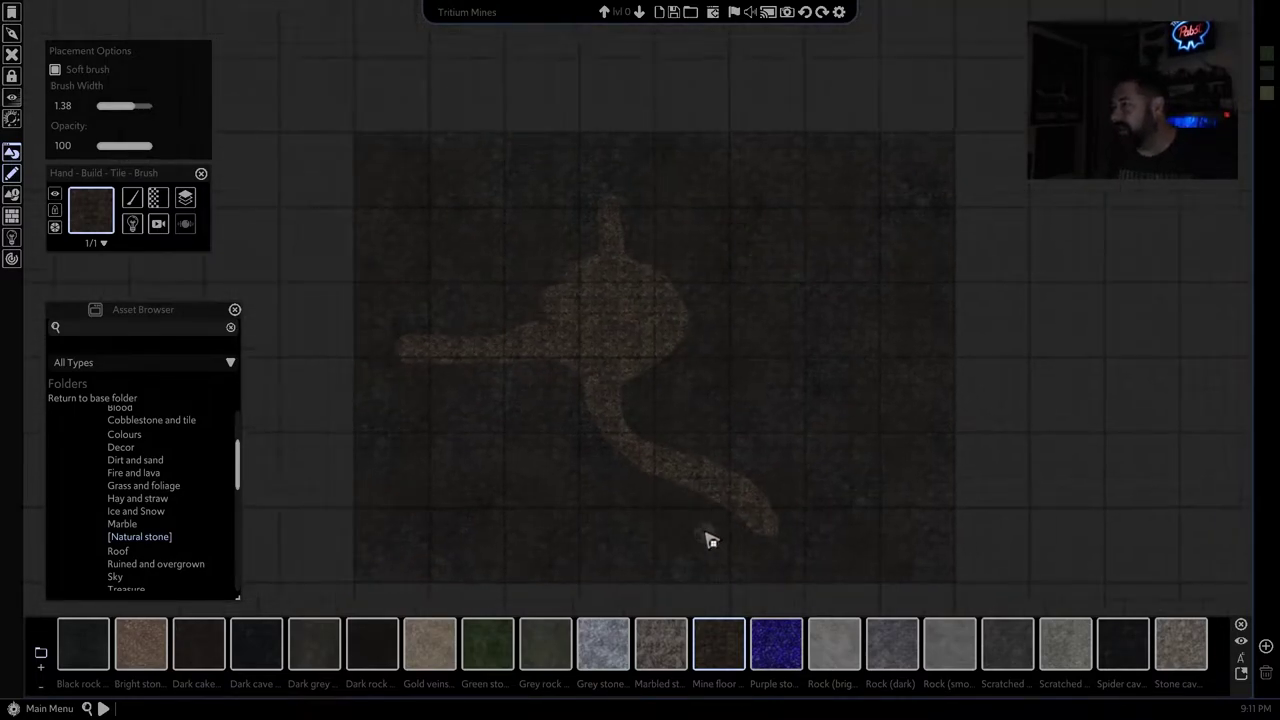
scroll(707, 540, "up", 2)
scroll(707, 540, "up", 1)
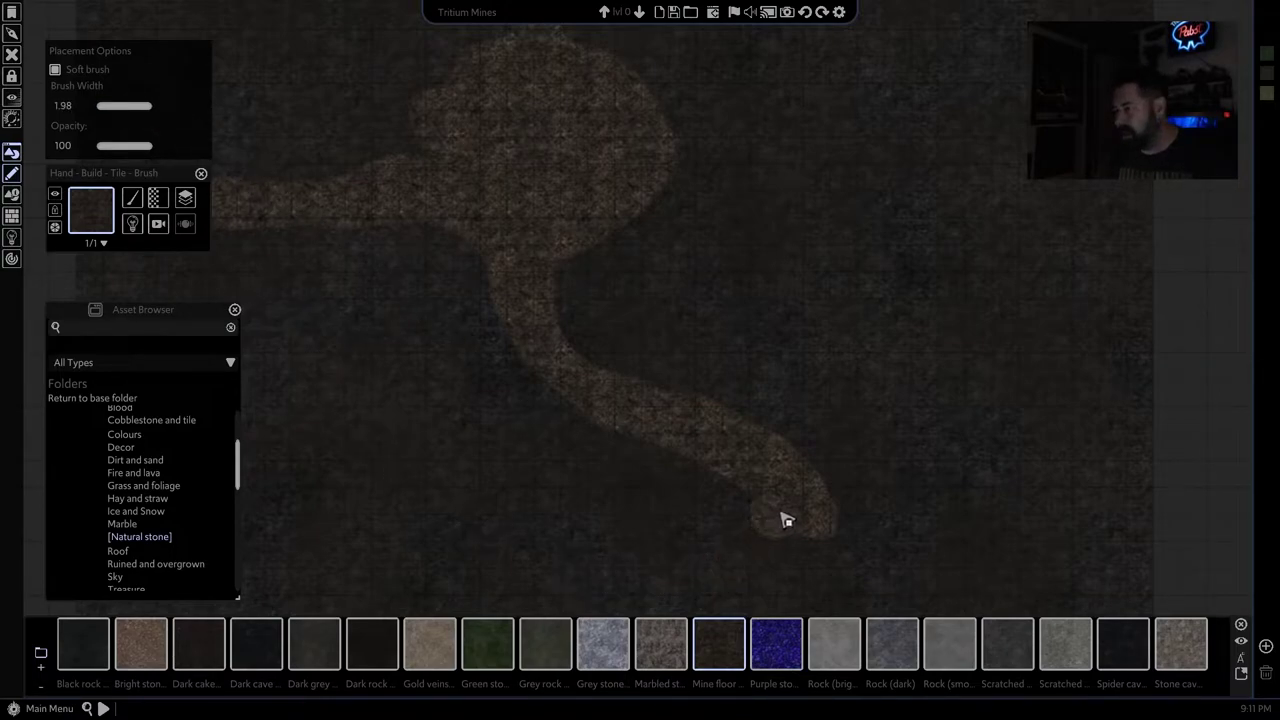
left_click_drag(790, 523, 430, 527)
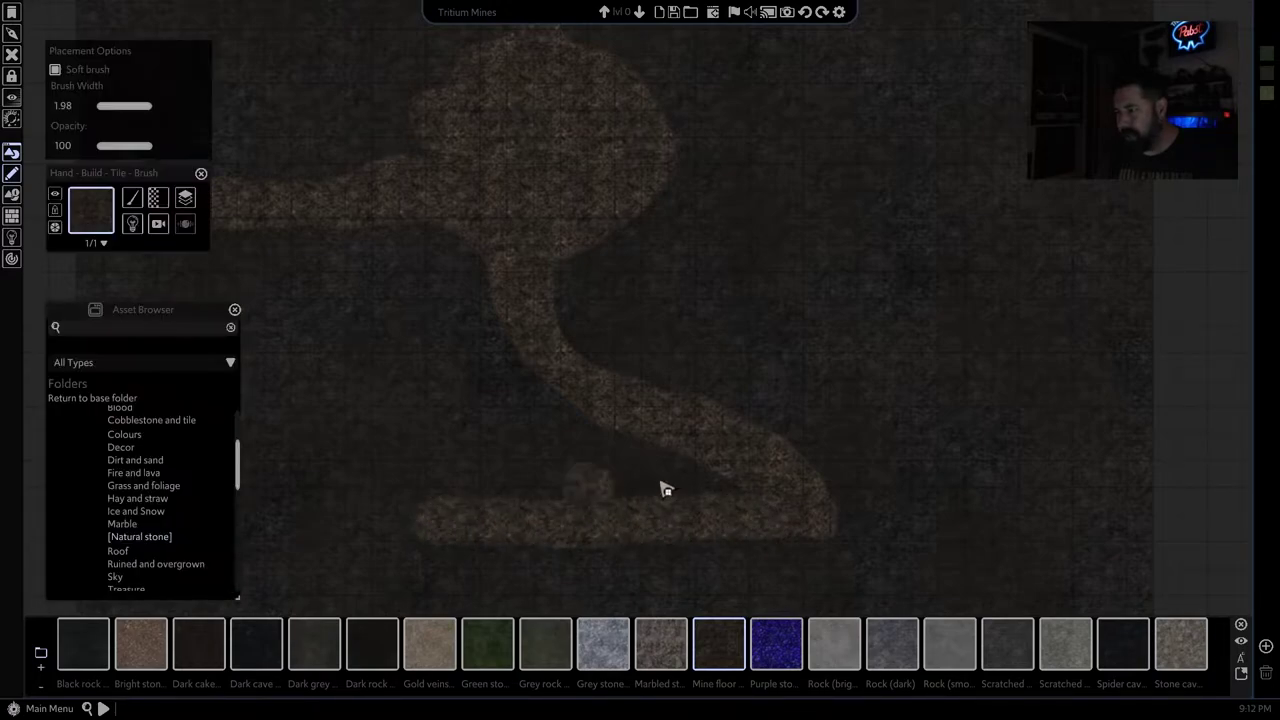
left_click_drag(683, 446, 366, 449)
left_click_drag(543, 380, 292, 372)
left_click_drag(489, 289, 220, 302)
Paint three branches running east off the winding tunnel and thicken the tunnel's southern end.
left_click_drag(557, 329, 815, 314)
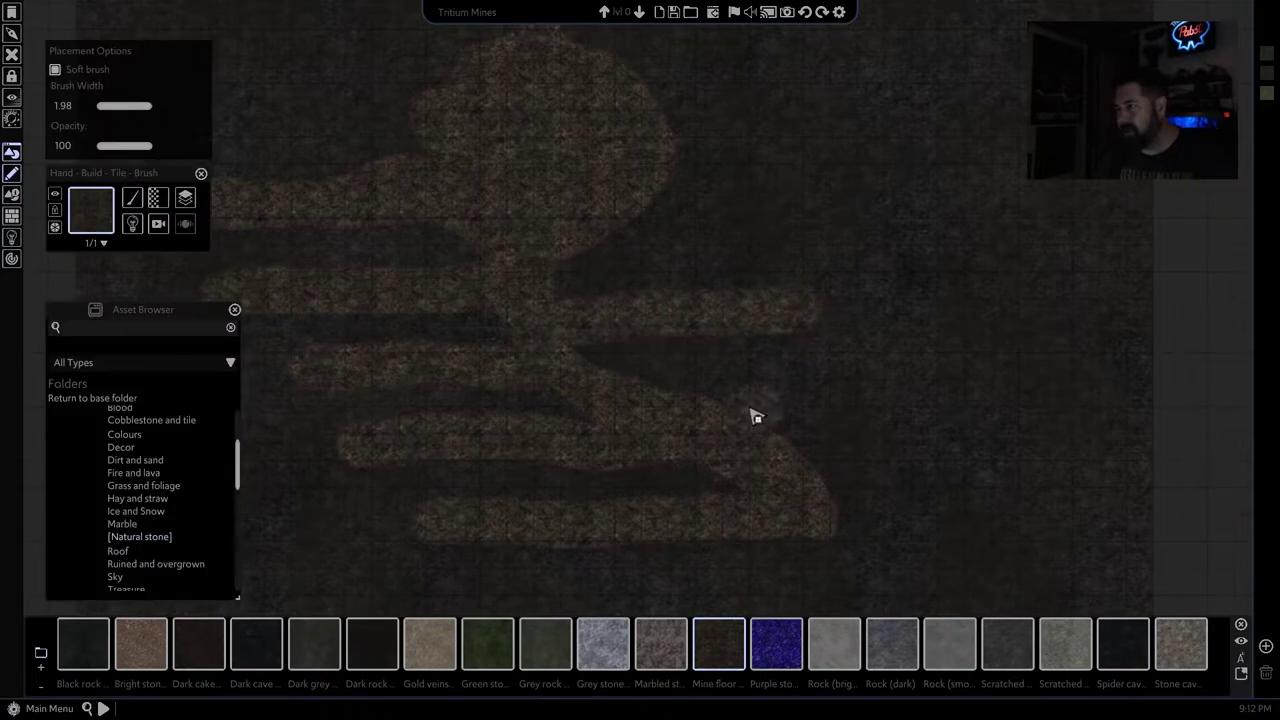
left_click_drag(703, 417, 998, 405)
left_click_drag(840, 505, 1072, 506)
left_click_drag(840, 543, 841, 543)
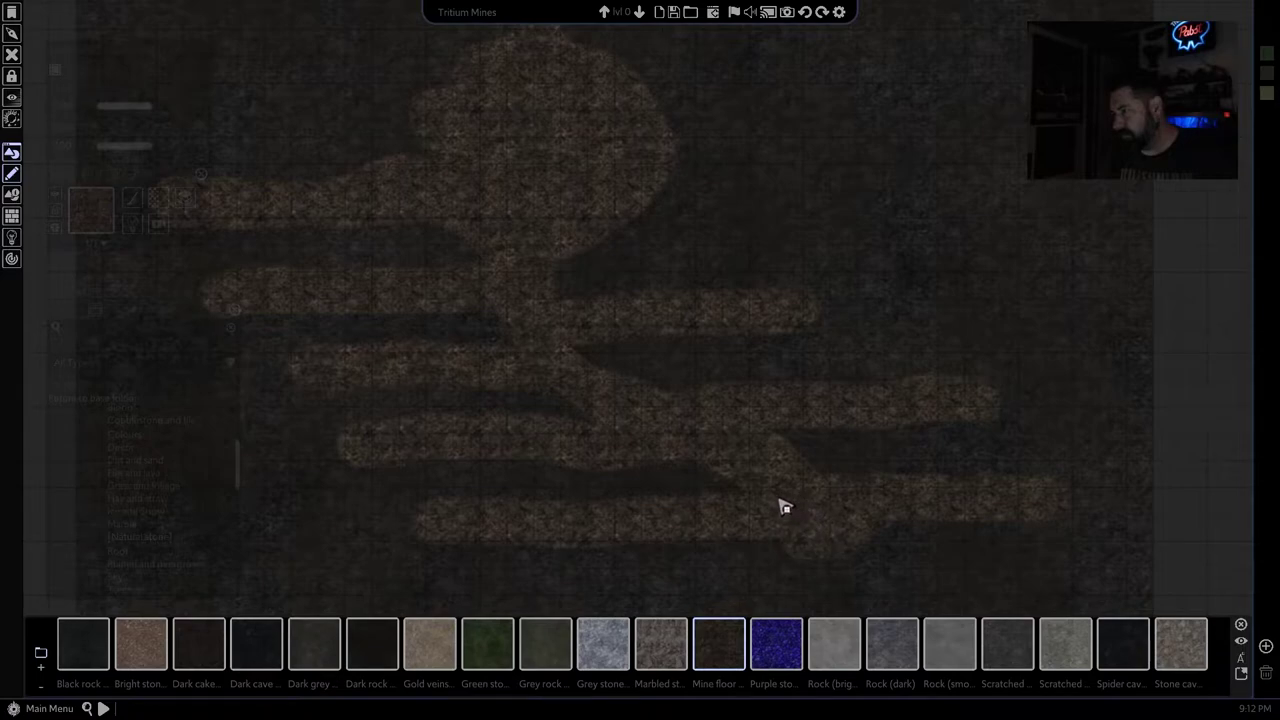
Paint a tunnel running east from the cavern and widen the north passage and the central junctions.
mouse_move(543, 292)
left_mouse_down()
mouse_move(556, 215)
mouse_move(863, 211)
mouse_move(652, 197)
left_mouse_up()
scroll(590, 226, "down", 4)
scroll(585, 256, "up", 3)
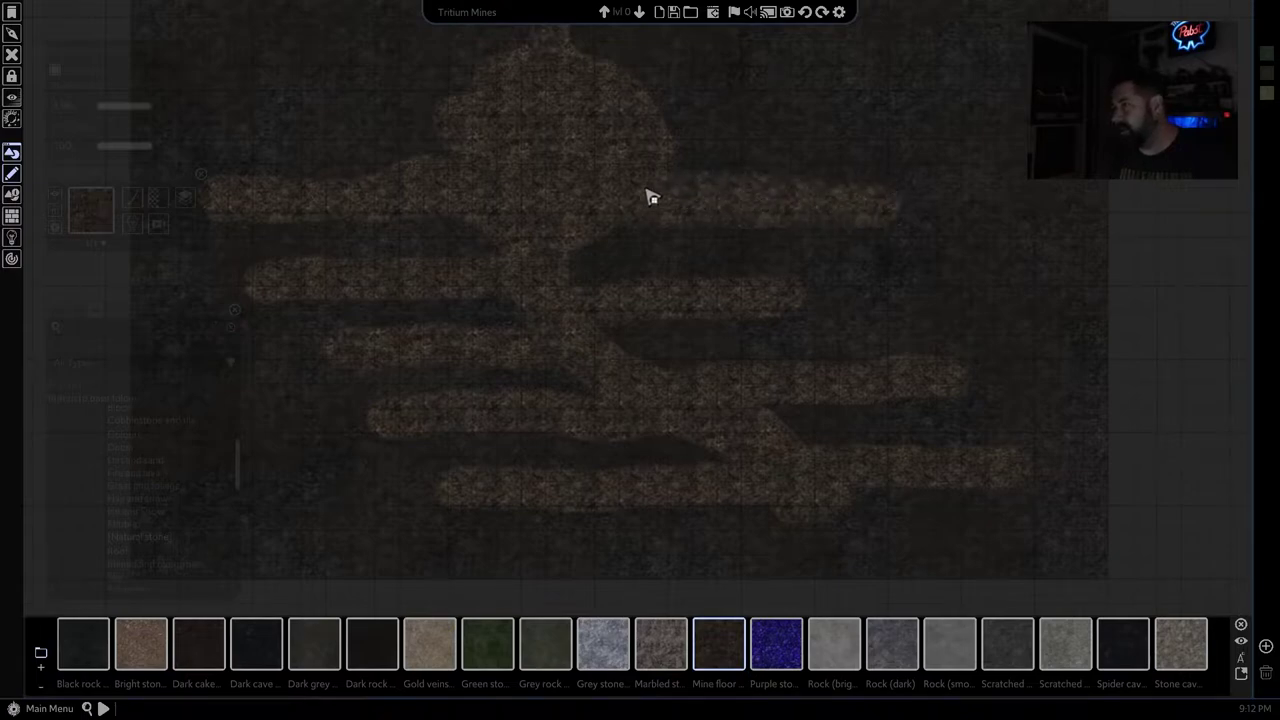
mouse_move(567, 227)
left_mouse_down()
mouse_move(549, 260)
mouse_move(580, 232)
left_mouse_up()
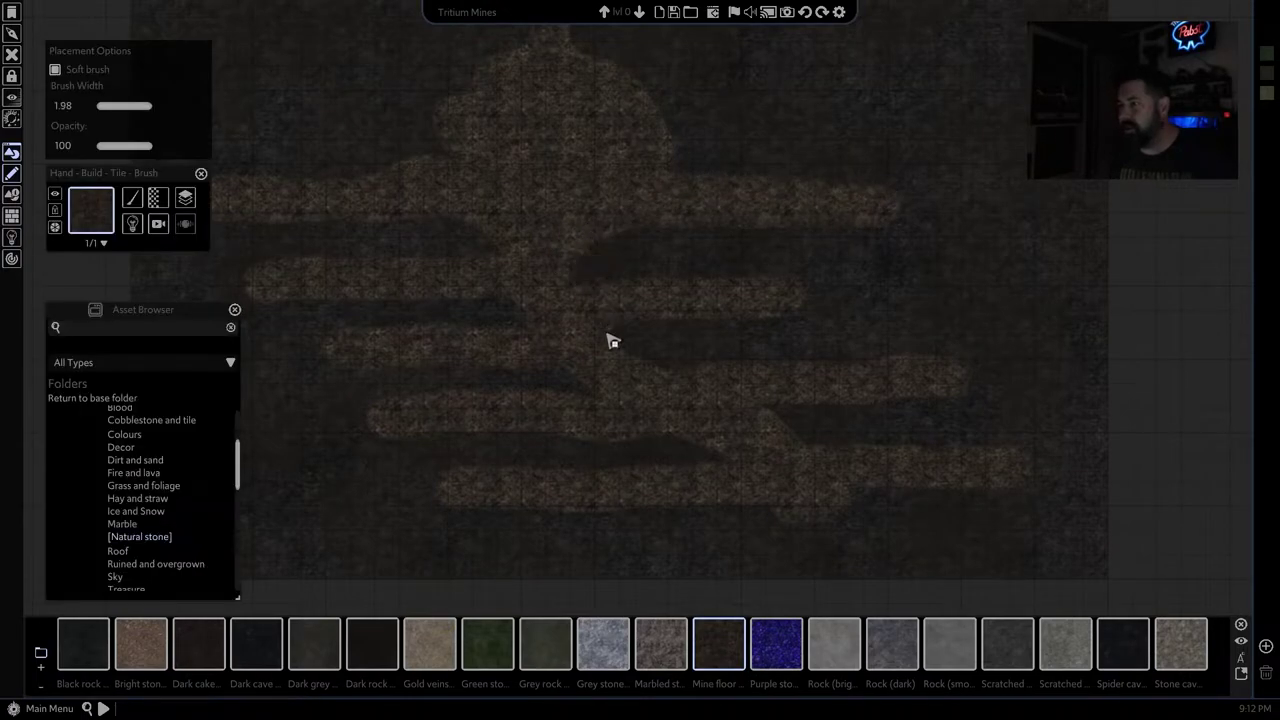
scroll(601, 327, "down", 3)
scroll(545, 290, "up", 3)
scroll(580, 330, "down", 3)
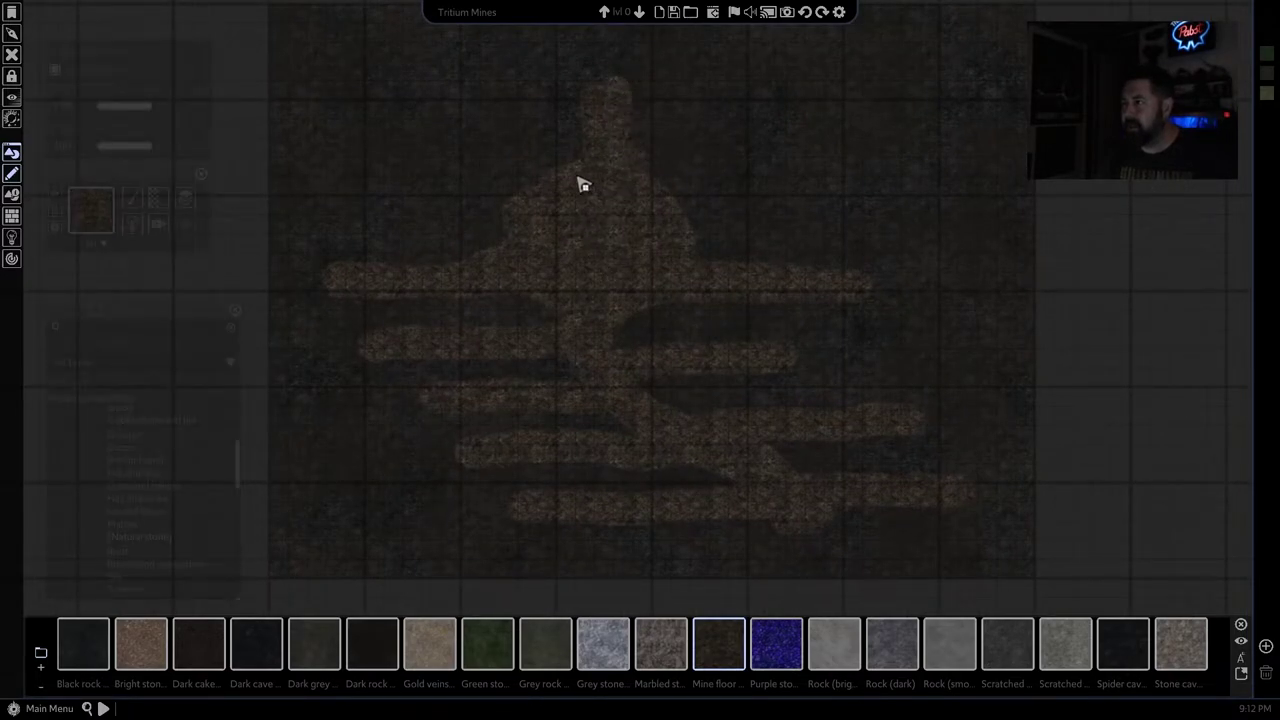
Paint a funnel-shaped entrance at the floor's north edge with the Dark dirt texture from the Dirt and sand folder.
scroll(624, 248, "down", 3)
middle_click_drag(634, 270, 614, 400)
scroll(607, 325, "up", 2)
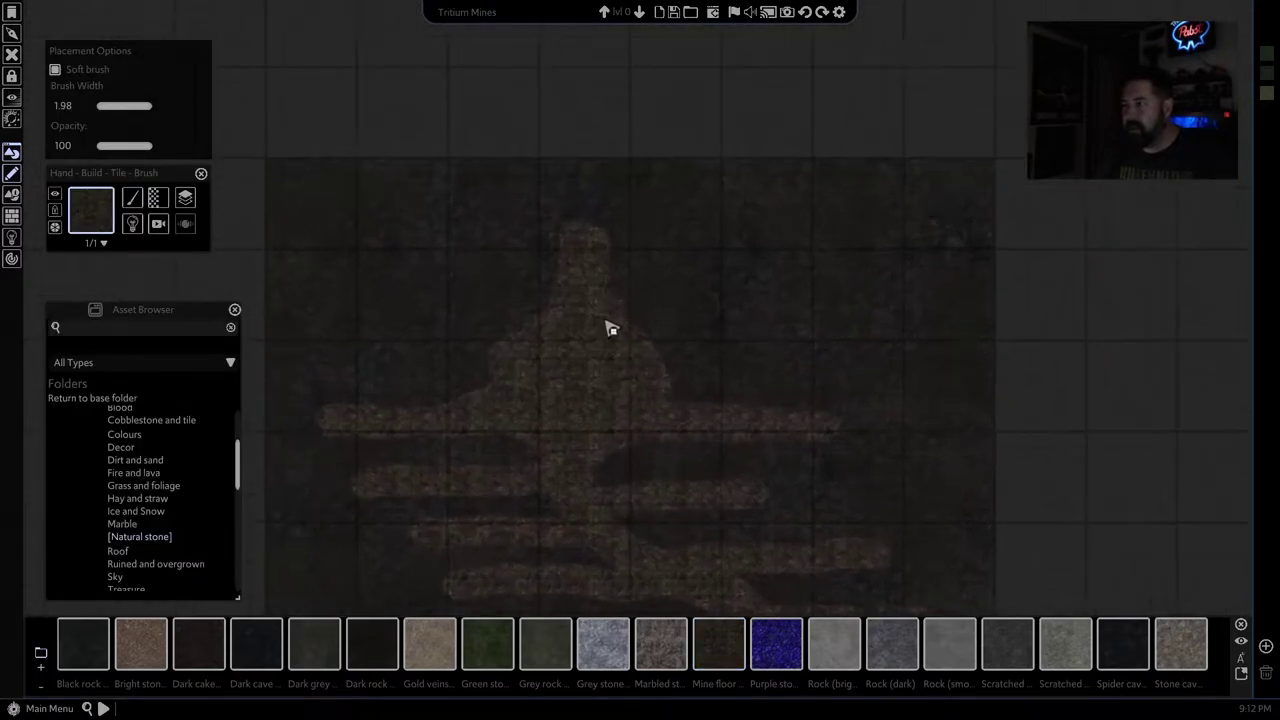
left_click(139, 460)
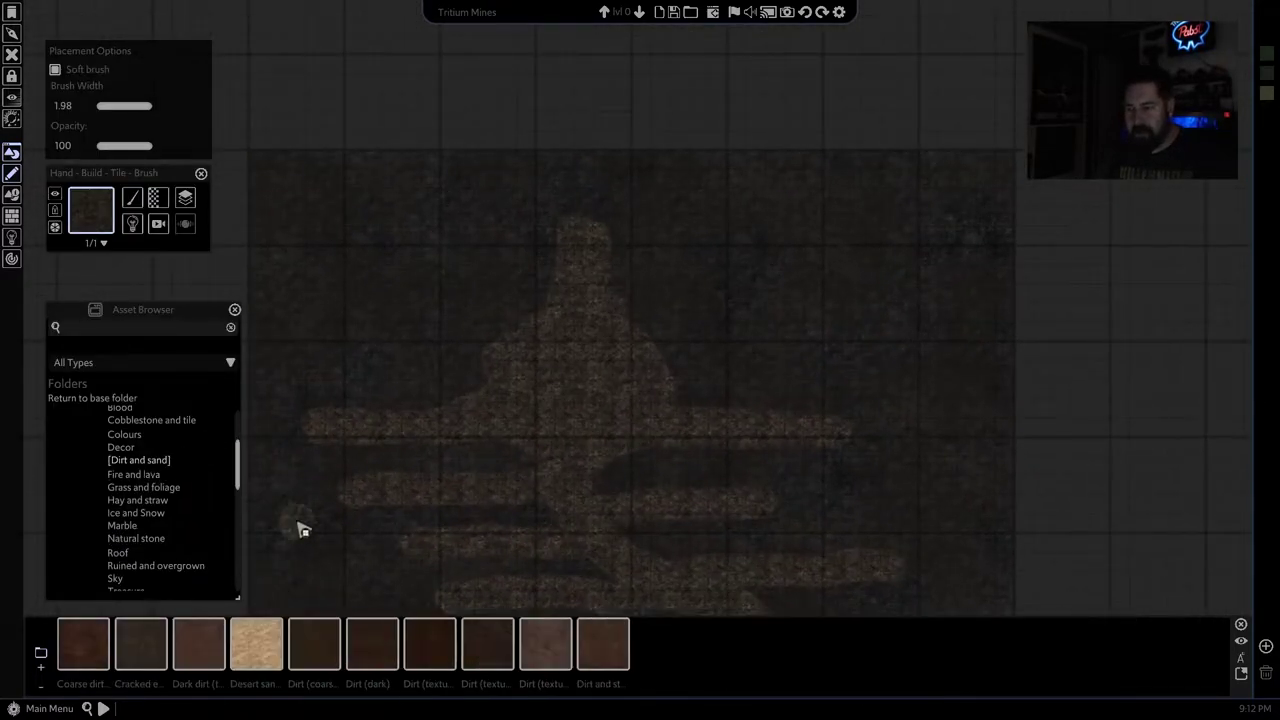
left_click(199, 641)
scroll(645, 225, "up", 1)
mouse_move(571, 309)
left_mouse_down()
mouse_move(491, 263)
mouse_move(528, 223)
mouse_move(571, 234)
mouse_move(577, 314)
mouse_move(617, 252)
mouse_move(674, 234)
mouse_move(471, 234)
mouse_move(586, 324)
mouse_move(643, 249)
mouse_move(686, 234)
left_mouse_up()
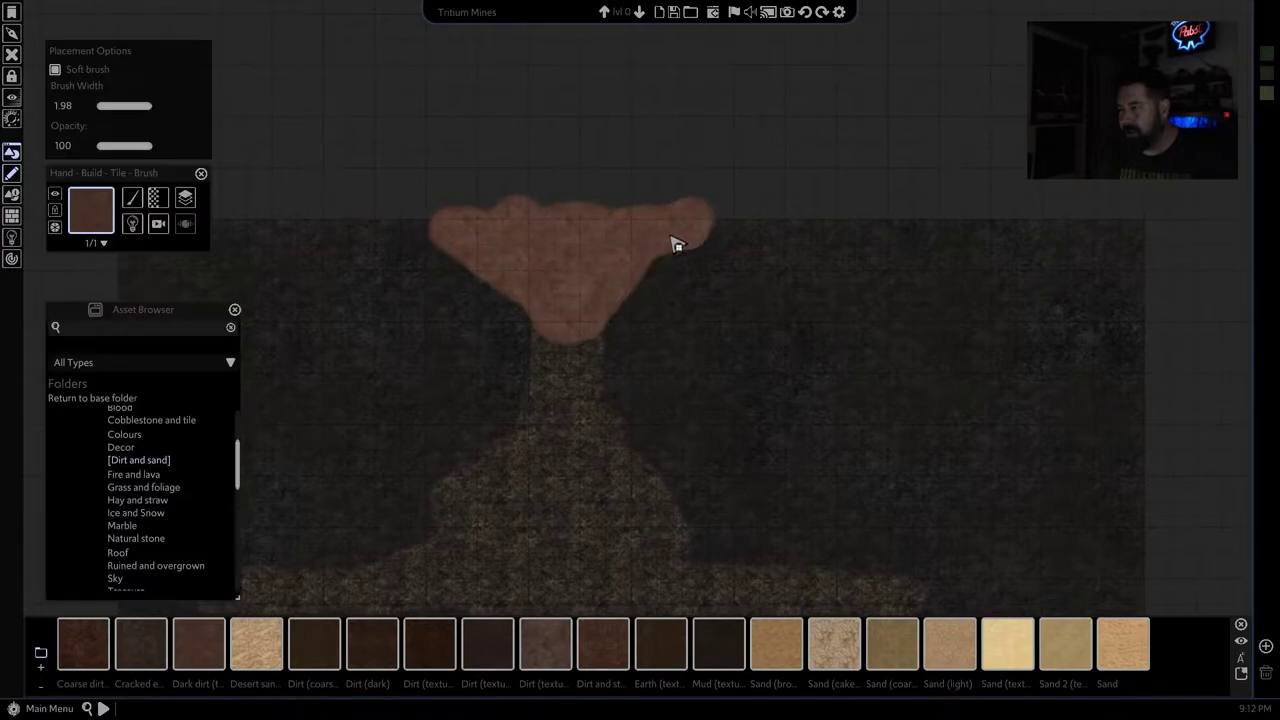
scroll(600, 286, "up", 2)
Copy the mine floor stroke in the north passage and blend it over the dirt's lower end with brush width 1.74 and opacity 14.
right_click(639, 361)
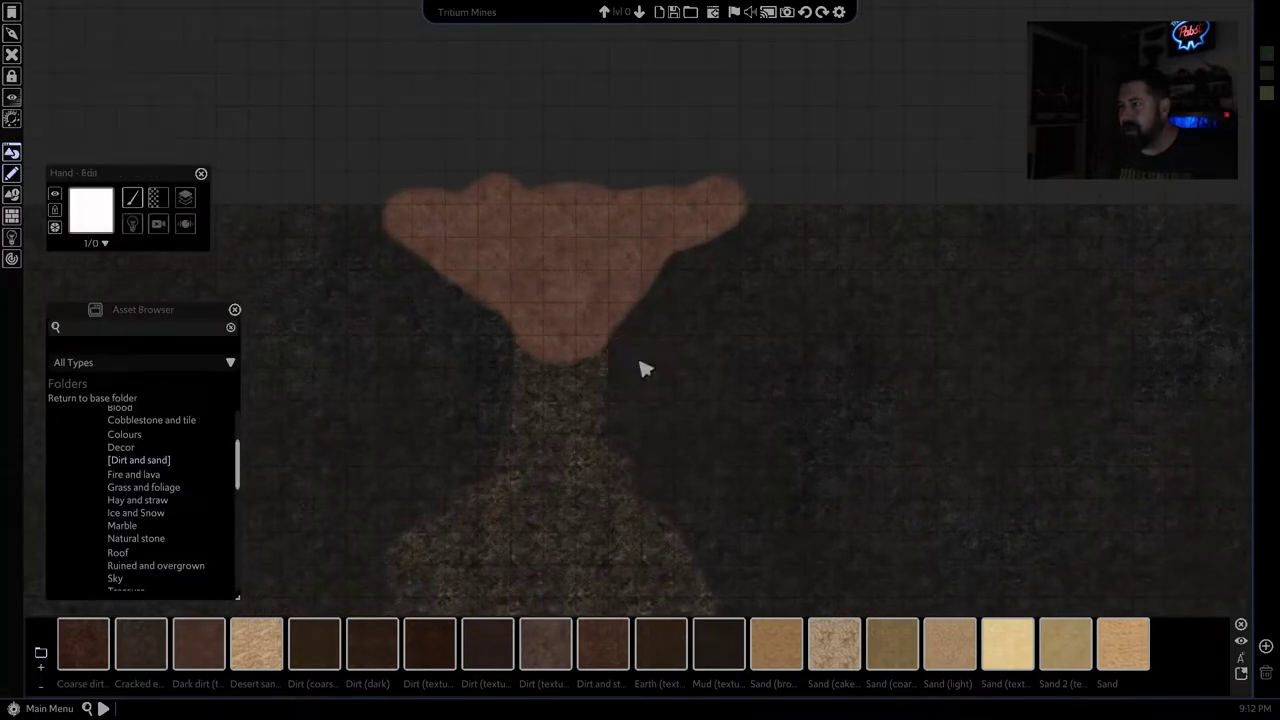
left_click(570, 478)
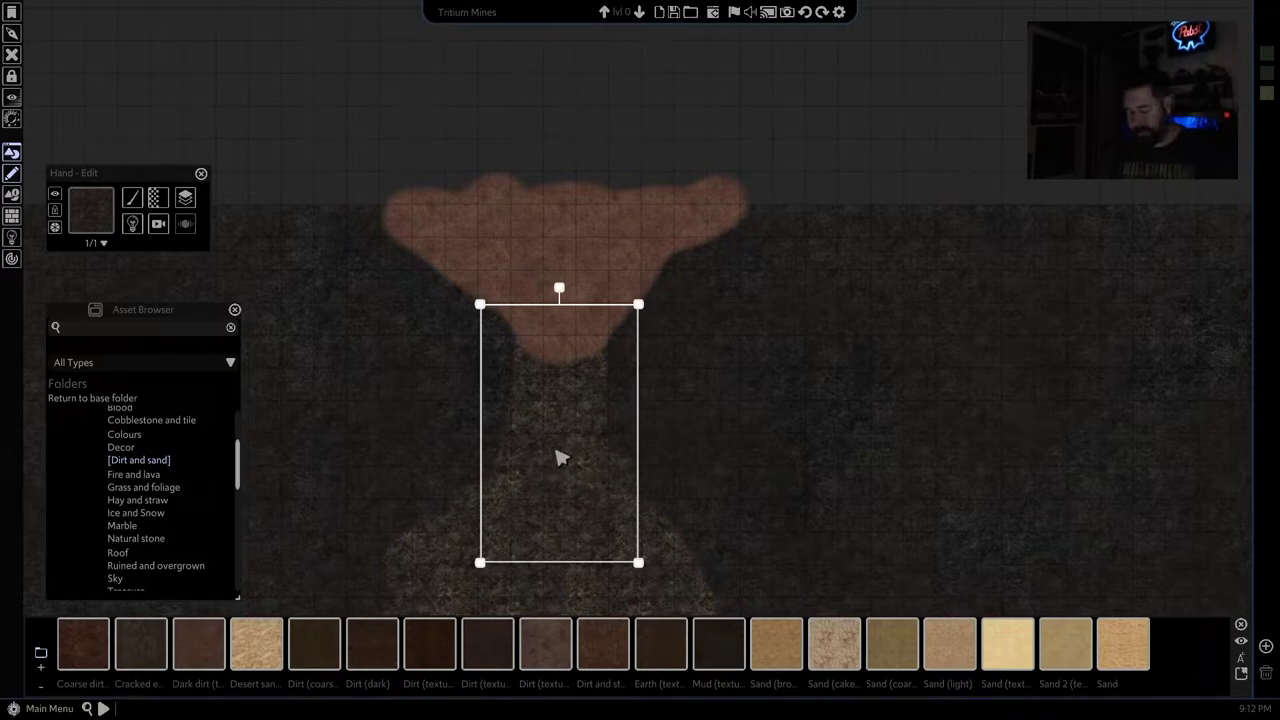
key("ctrl+c")
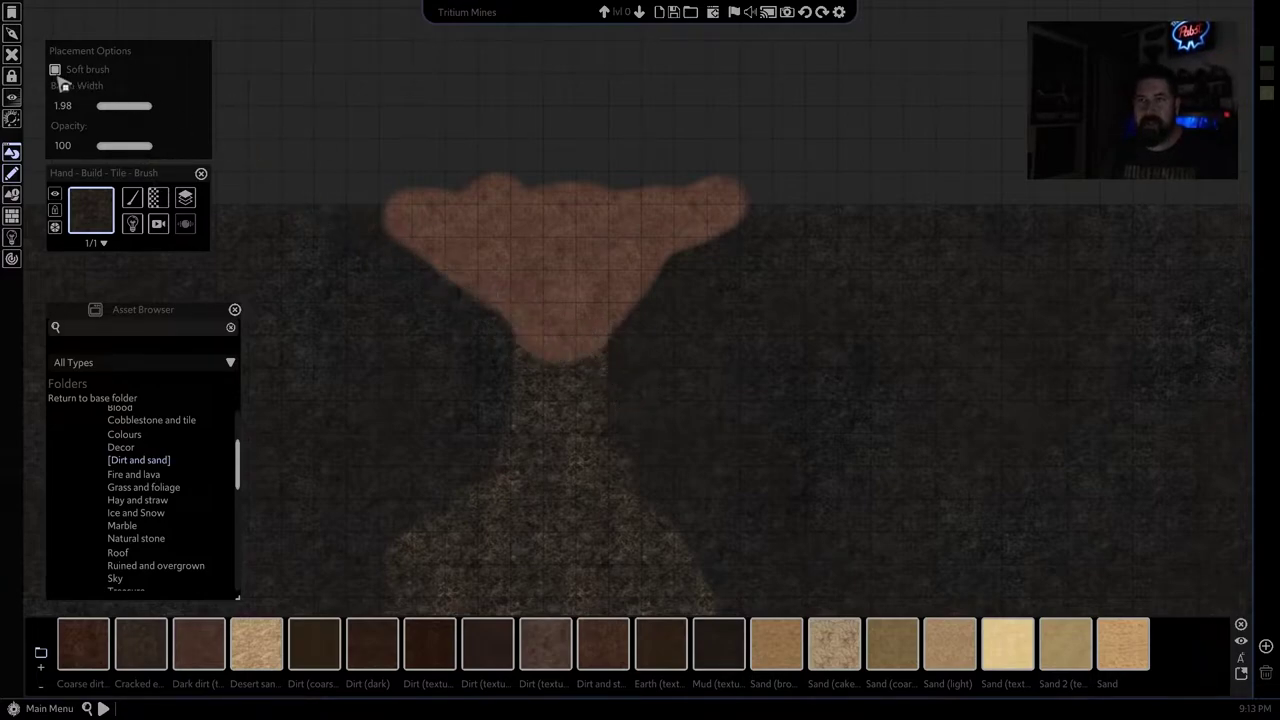
left_click_drag(147, 108, 102, 150)
mouse_move(487, 305)
left_mouse_down()
mouse_move(543, 374)
mouse_move(577, 371)
mouse_move(612, 318)
mouse_move(543, 314)
mouse_move(509, 280)
mouse_move(588, 304)
left_mouse_up()
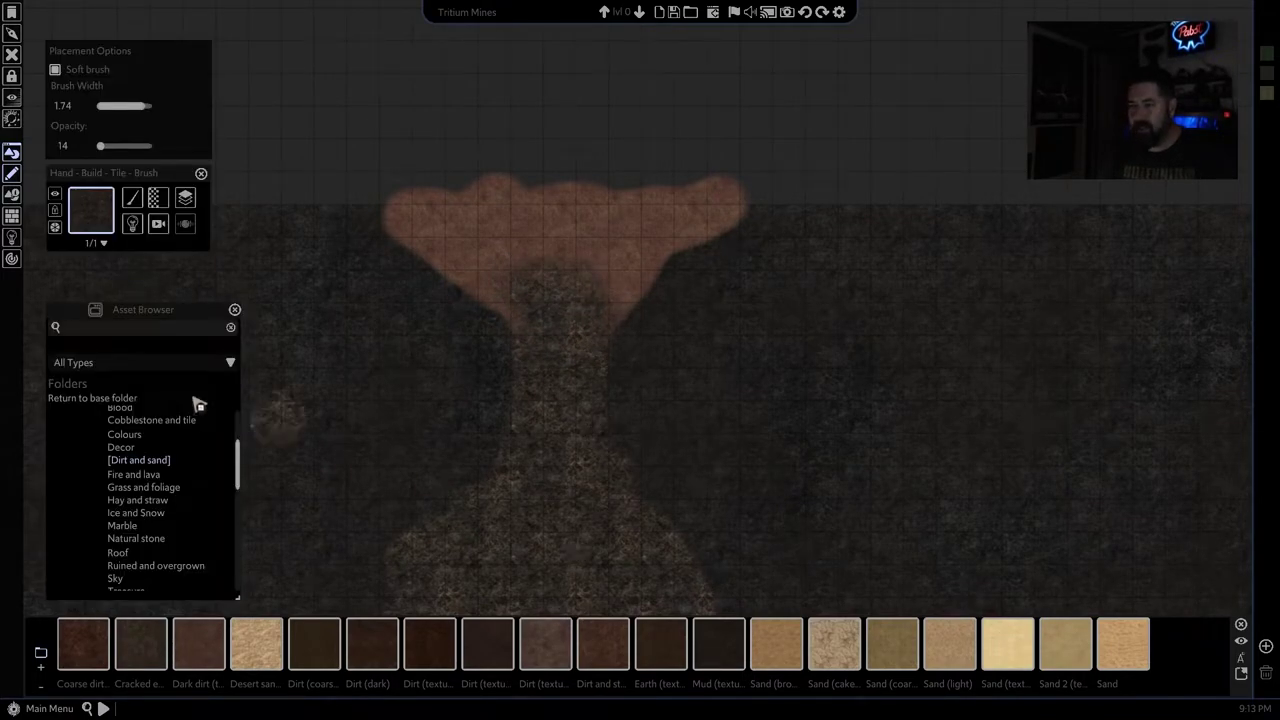
Paint the dark grass texture from the Grass and foliage folder over the dirt entrance with brush width 1.74 and opacity 14.
left_click(145, 488)
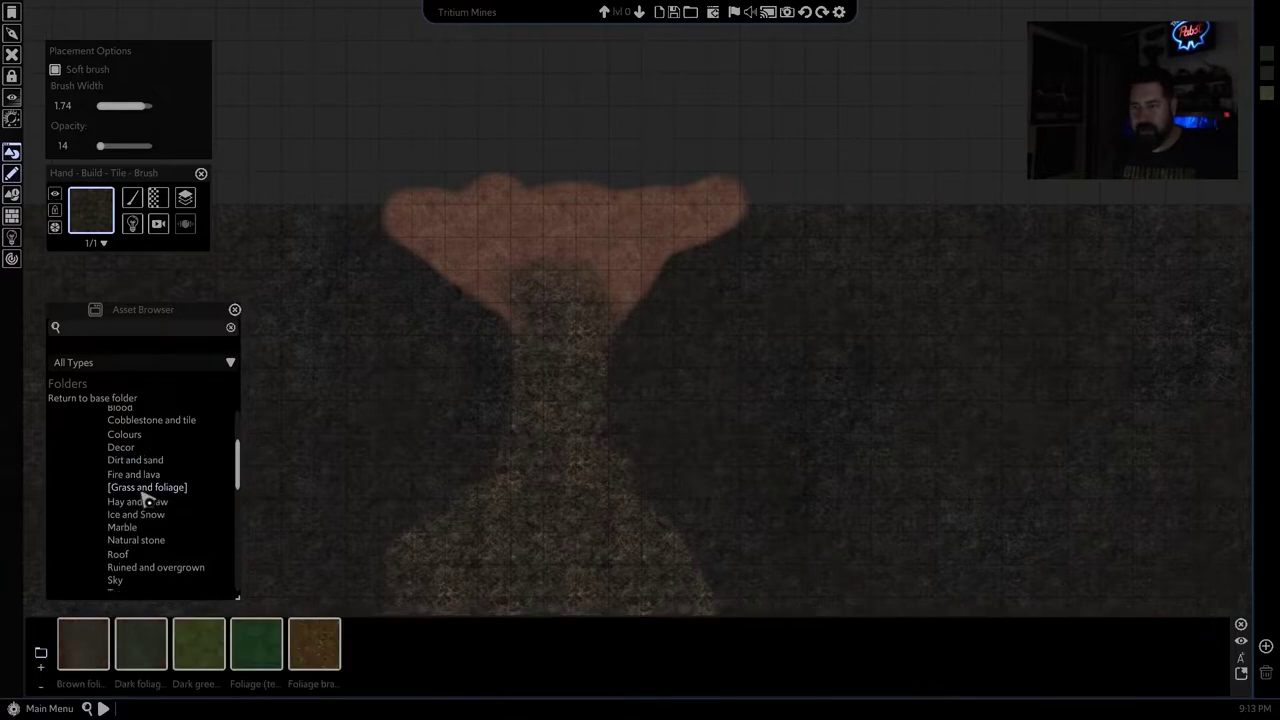
left_click(205, 640)
left_click(617, 652)
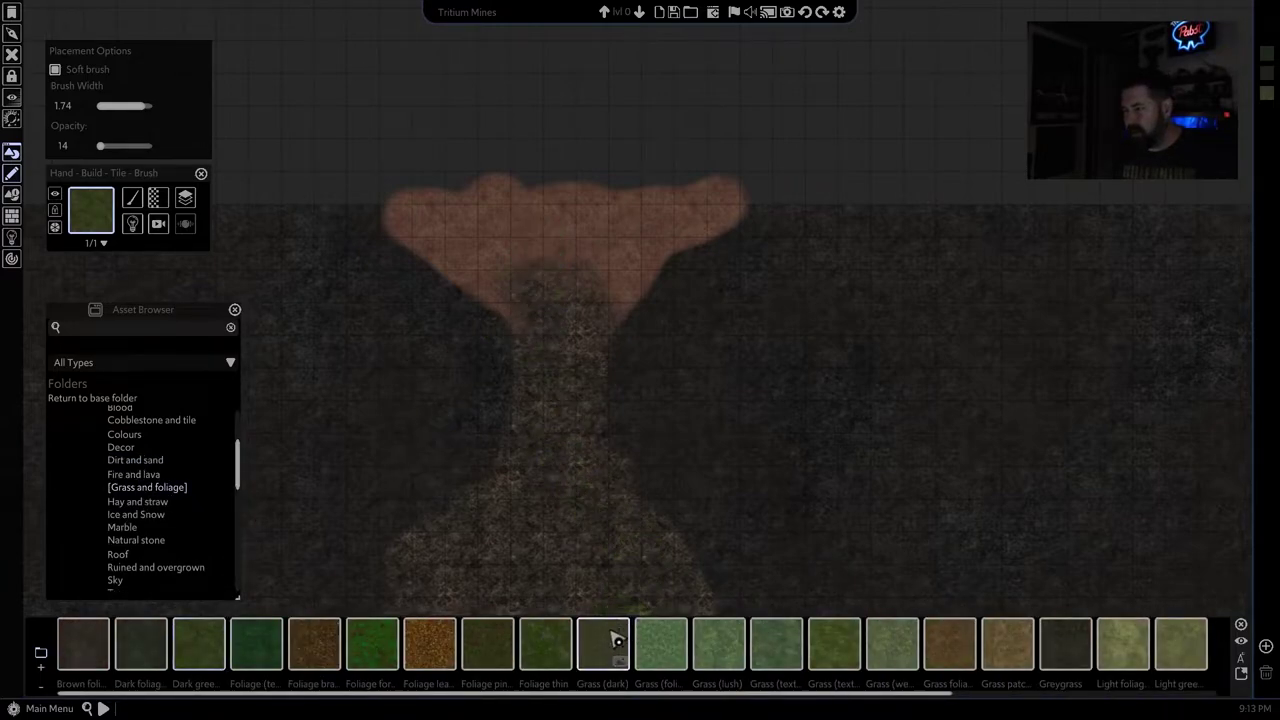
mouse_move(526, 284)
left_mouse_down()
mouse_move(449, 234)
mouse_move(491, 203)
mouse_move(609, 257)
mouse_move(687, 215)
left_mouse_up()
mouse_move(484, 230)
left_mouse_down()
mouse_move(451, 251)
mouse_move(400, 206)
mouse_move(591, 291)
mouse_move(704, 198)
left_mouse_up()
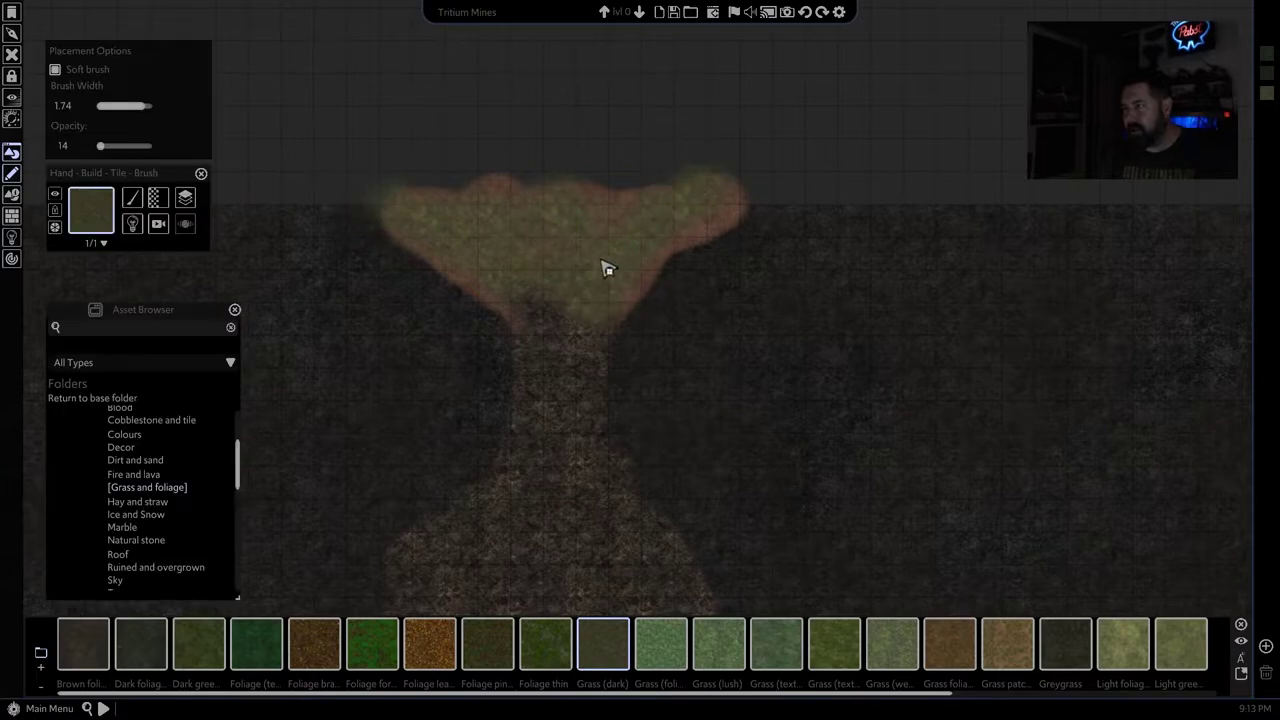
Blend the brown grass foliage texture over the entrance with a soft brush of width 1.38 and opacity 12.
left_click(950, 645)
key("b")
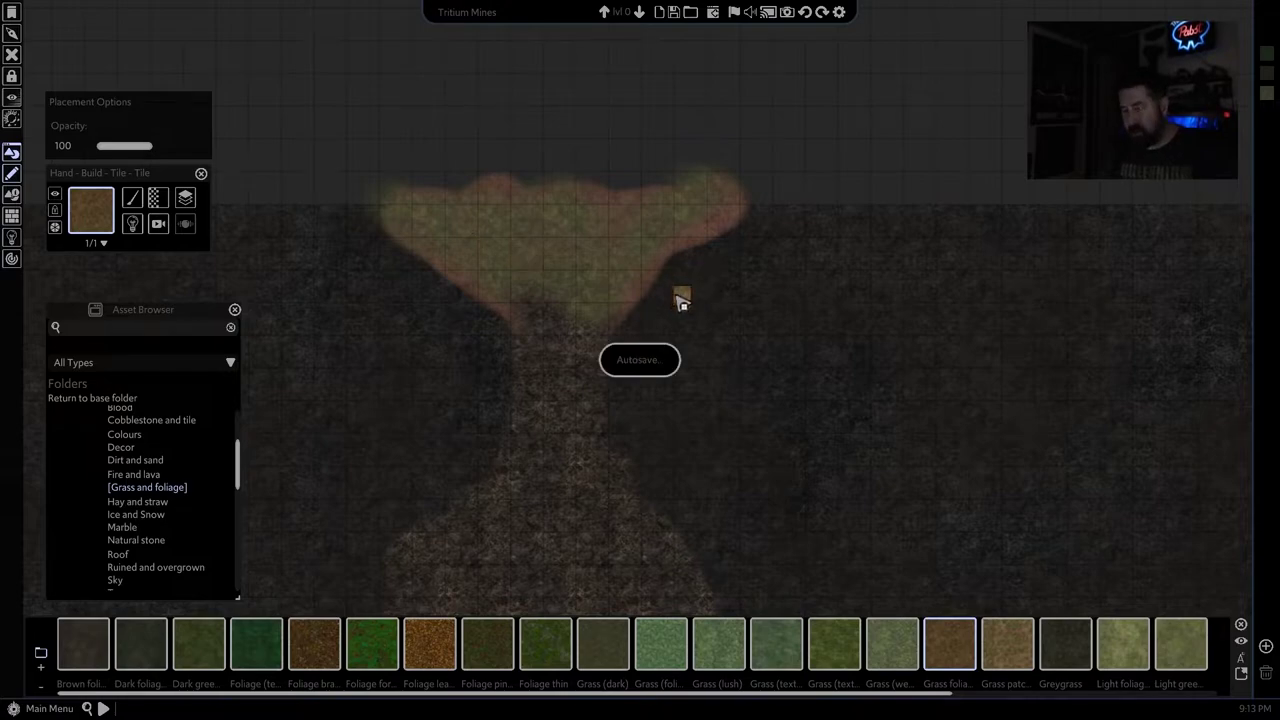
left_click(553, 227)
left_click_drag(140, 155, 109, 148)
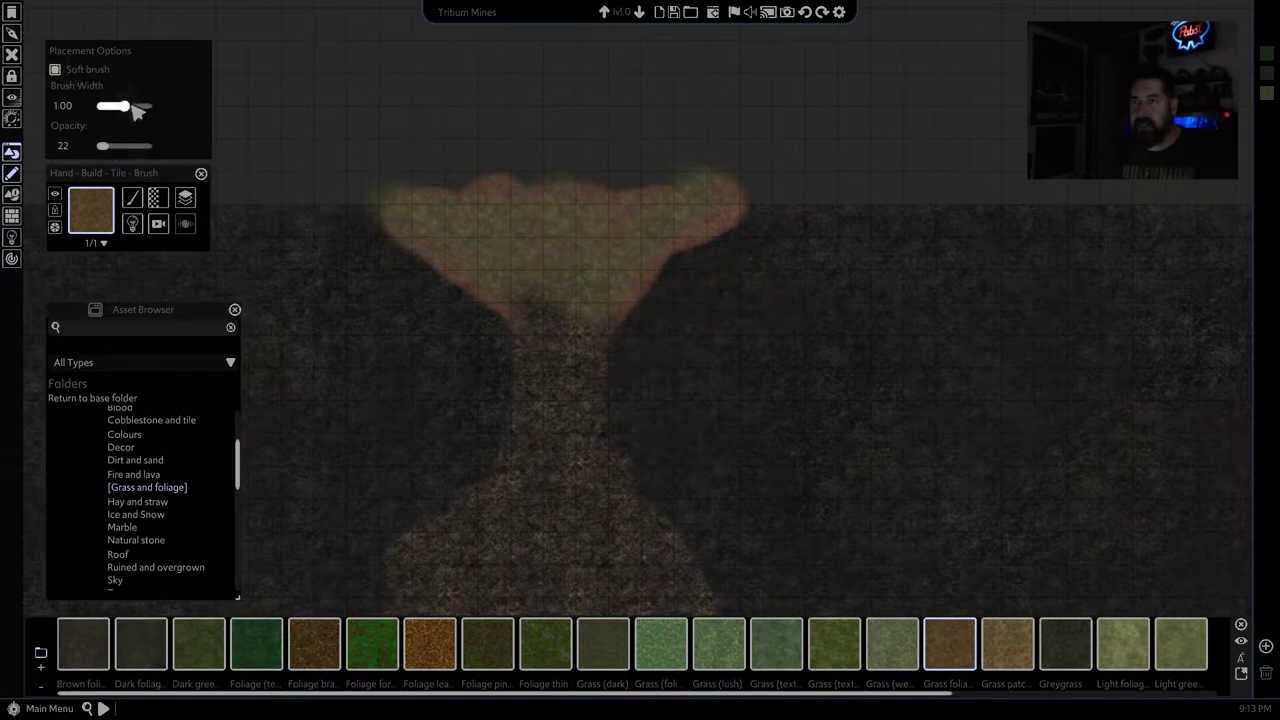
left_click_drag(107, 149, 103, 149)
mouse_move(602, 264)
left_mouse_down()
mouse_move(624, 259)
mouse_move(618, 245)
left_mouse_up()
mouse_move(552, 222)
left_mouse_down()
mouse_move(489, 206)
mouse_move(686, 180)
mouse_move(620, 289)
mouse_move(509, 294)
left_mouse_up()
Blend the Greygrass texture in patches over the entrance area with brush width 1.38 and opacity 12.
scroll(594, 274, "up", 5)
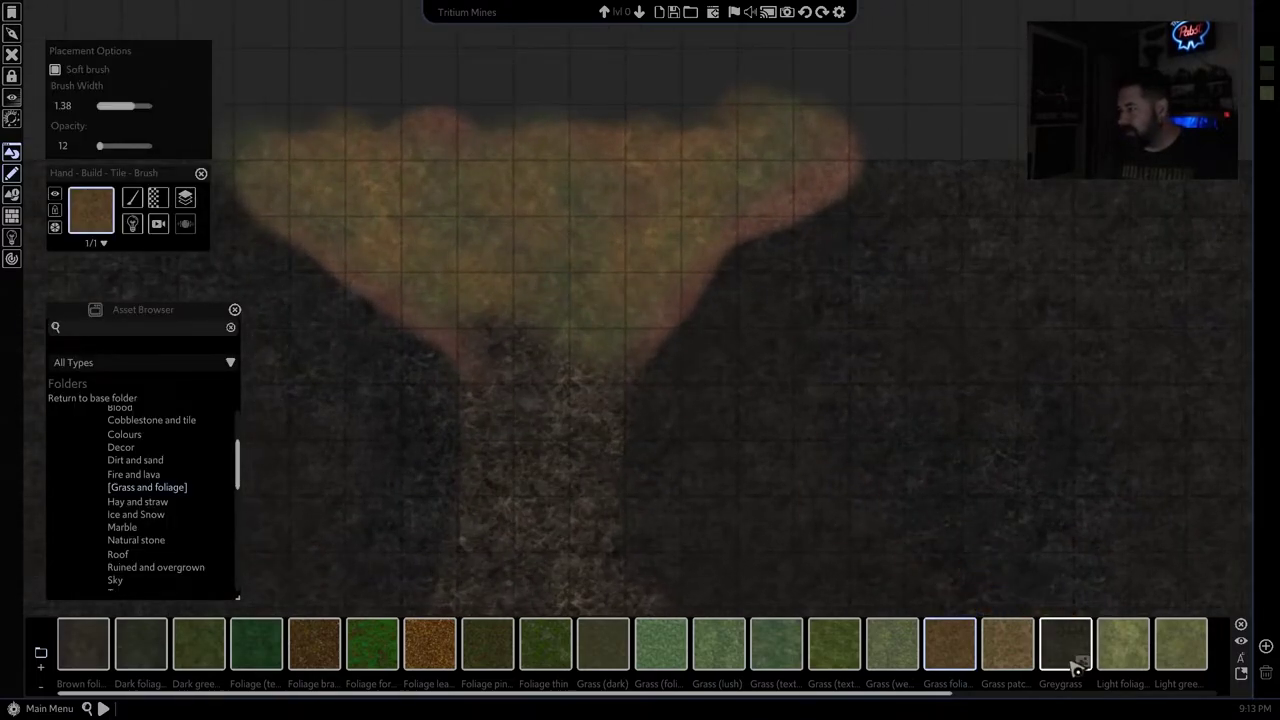
left_click(1066, 650)
mouse_move(612, 256)
left_mouse_down()
mouse_move(696, 165)
mouse_move(450, 140)
left_mouse_up()
mouse_move(366, 240)
left_mouse_down()
mouse_move(418, 338)
mouse_move(449, 317)
mouse_move(335, 212)
left_mouse_up()
left_click_drag(612, 218, 662, 150)
left_click_drag(476, 155, 460, 143)
Blend the pebbled foliage texture along the slanted sides of the entrance with brush width 1.38 and opacity 12.
scroll(790, 652, "down", 5)
left_click(1032, 644)
left_click_drag(620, 360, 720, 225)
left_click_drag(678, 289, 838, 171)
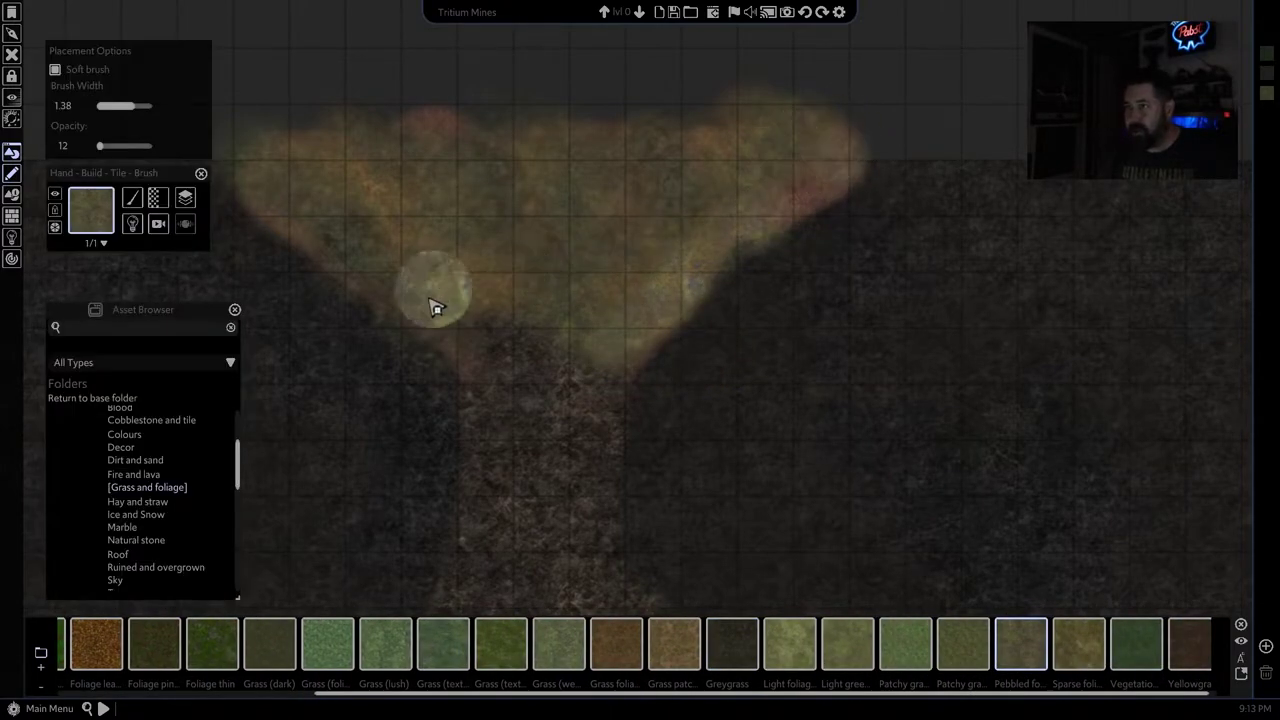
scroll(575, 419, "down", 2)
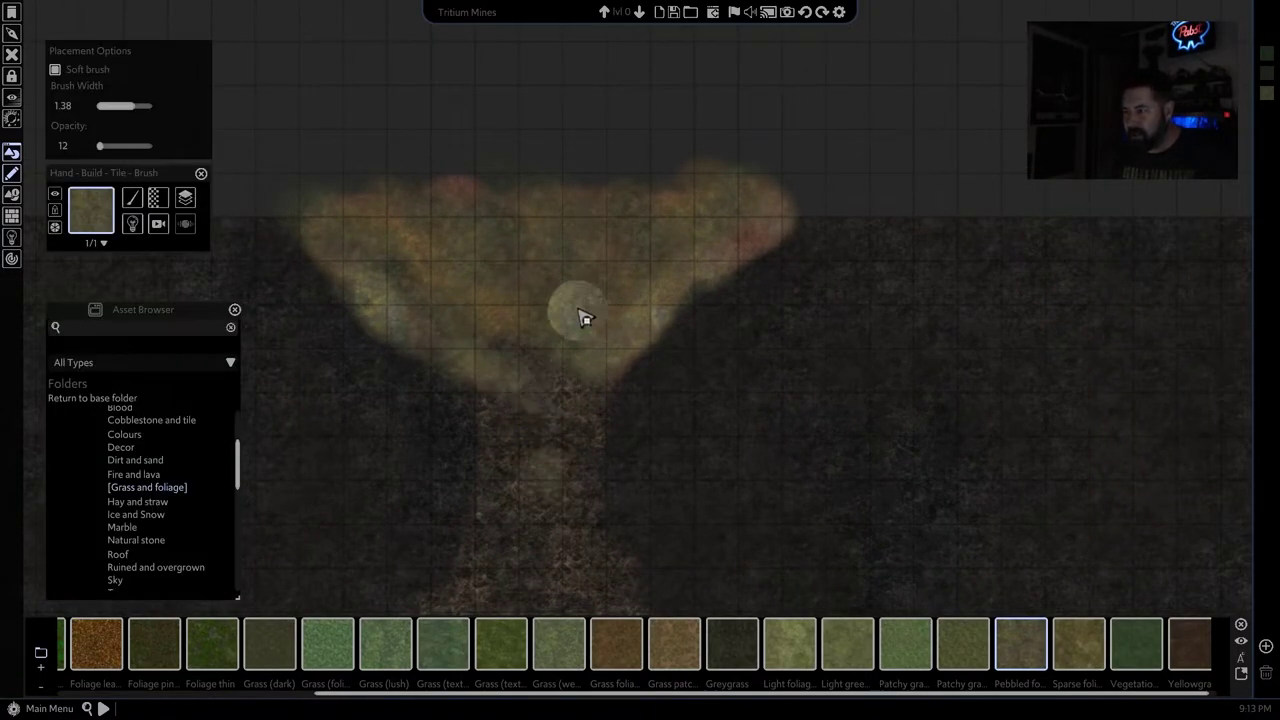
Copy the mine floor stroke in the north passage and blend it over the grass's lower end with brush width 1.98 and opacity 6.
scroll(590, 320, "up", 2)
middle_click_drag(651, 473, 661, 342)
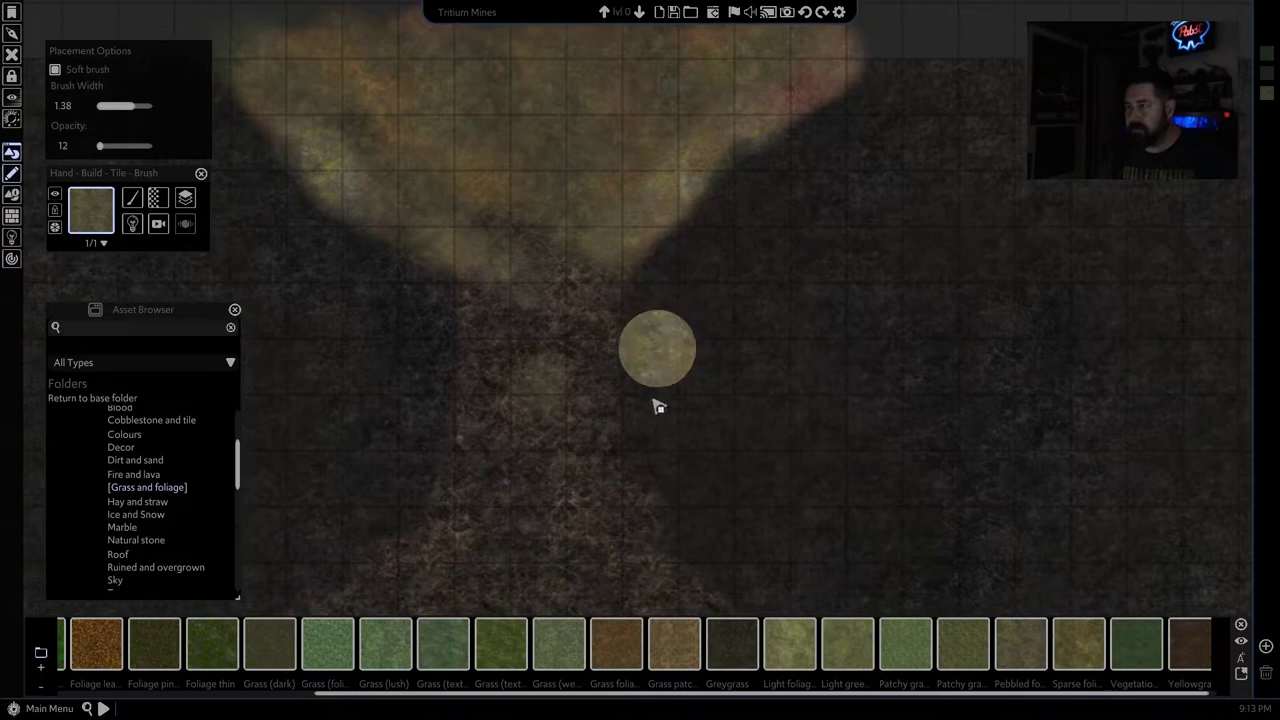
right_click(614, 479)
left_click(565, 524)
key("ctrl+c")
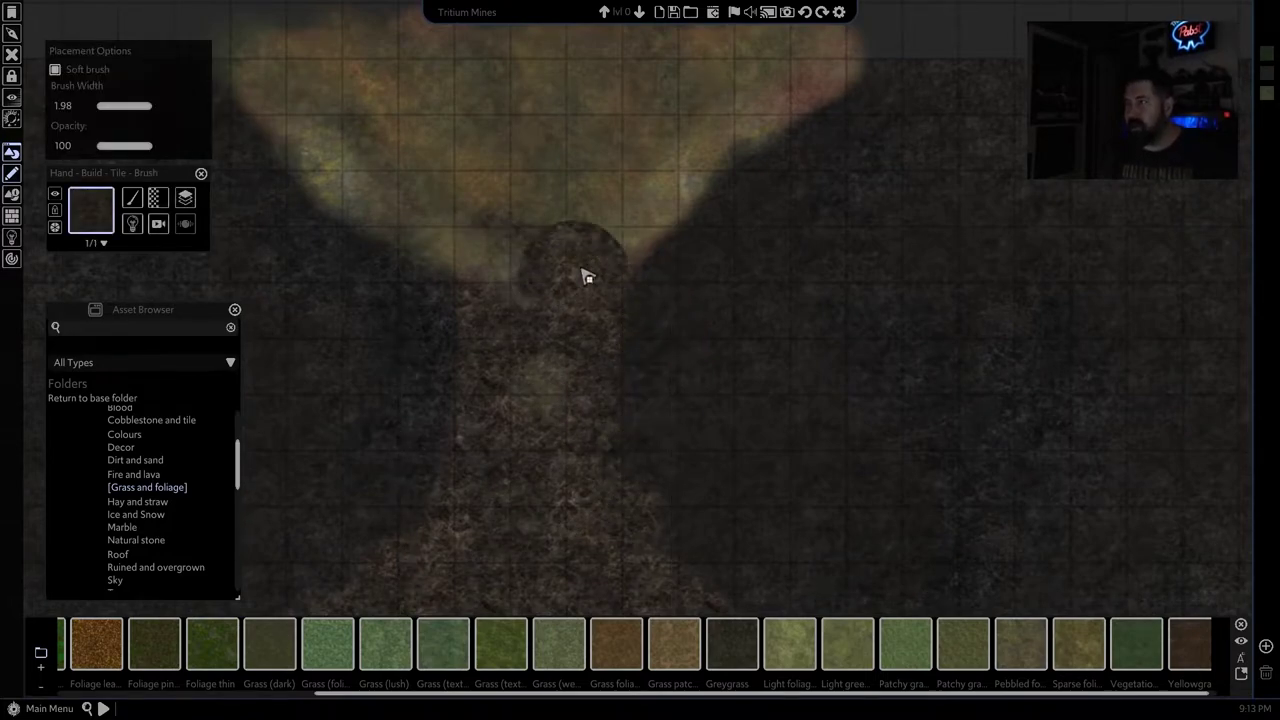
left_click_drag(586, 234, 538, 208)
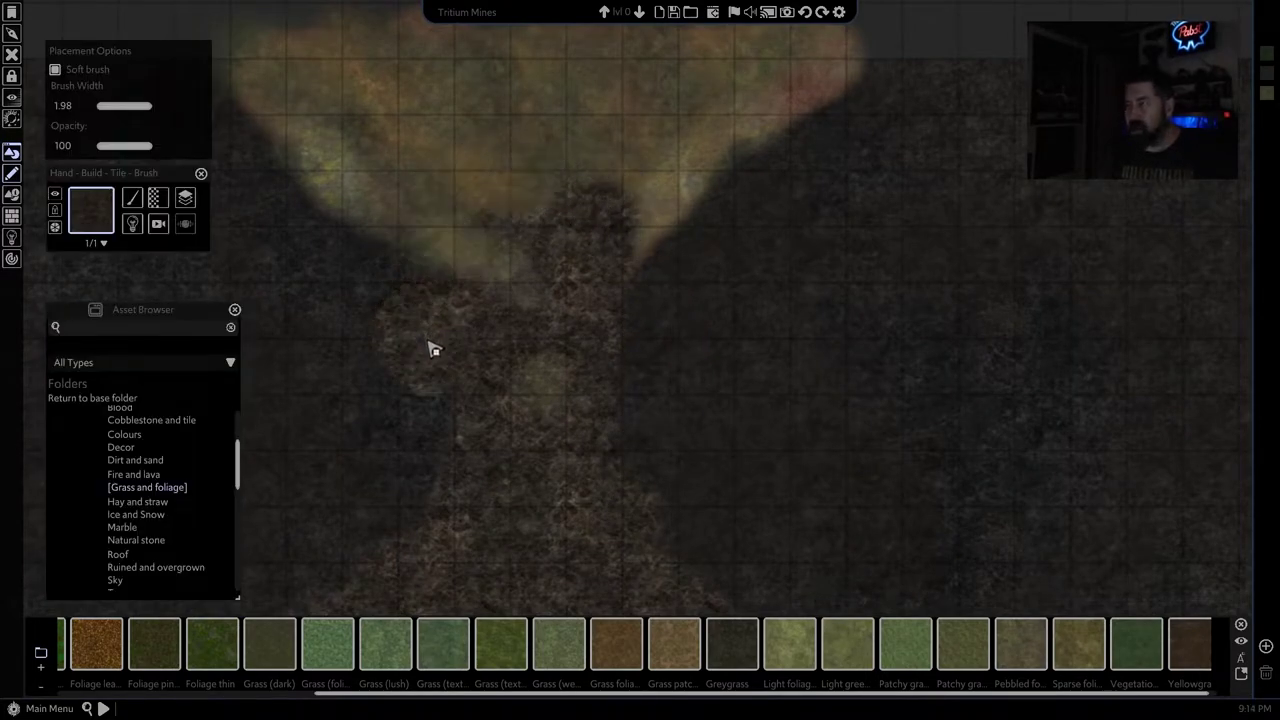
key("ctrl+z")
left_click_drag(149, 146, 111, 148)
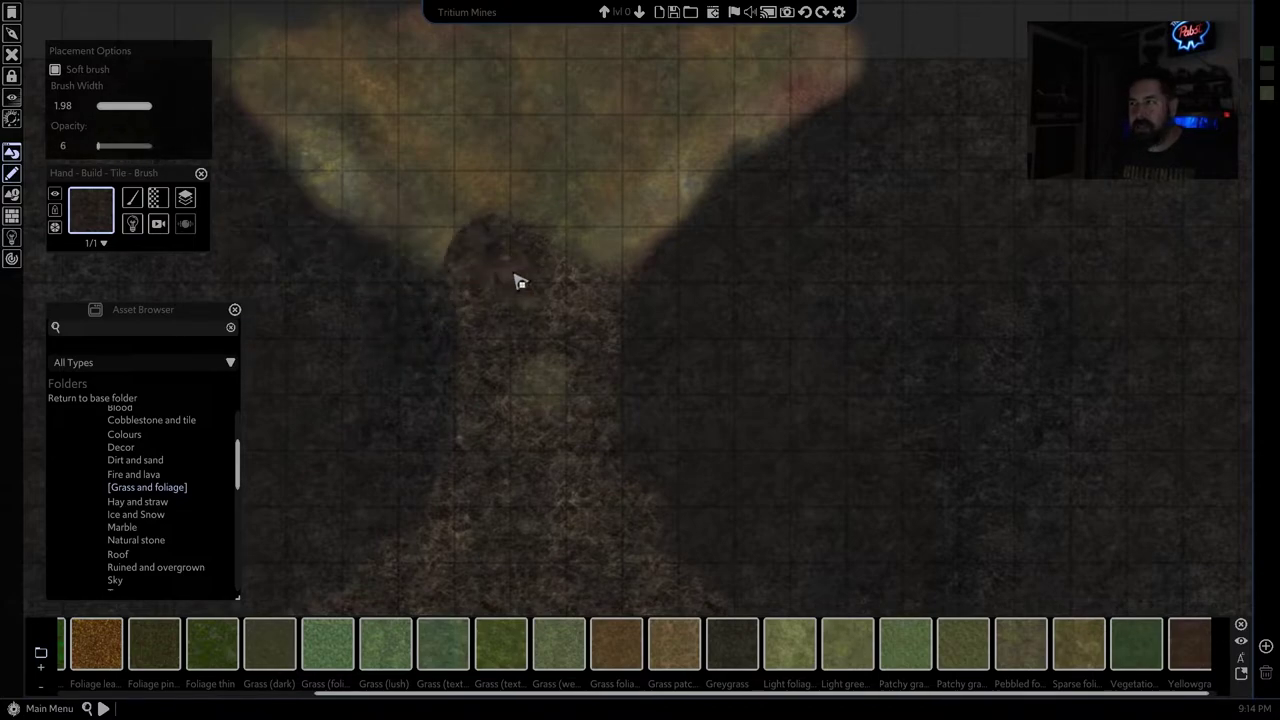
mouse_move(614, 236)
left_mouse_down()
mouse_move(567, 311)
mouse_move(492, 276)
mouse_move(554, 227)
mouse_move(610, 236)
mouse_move(443, 217)
mouse_move(574, 334)
mouse_move(676, 390)
left_mouse_up()
middle_click_drag(674, 384, 694, 260)
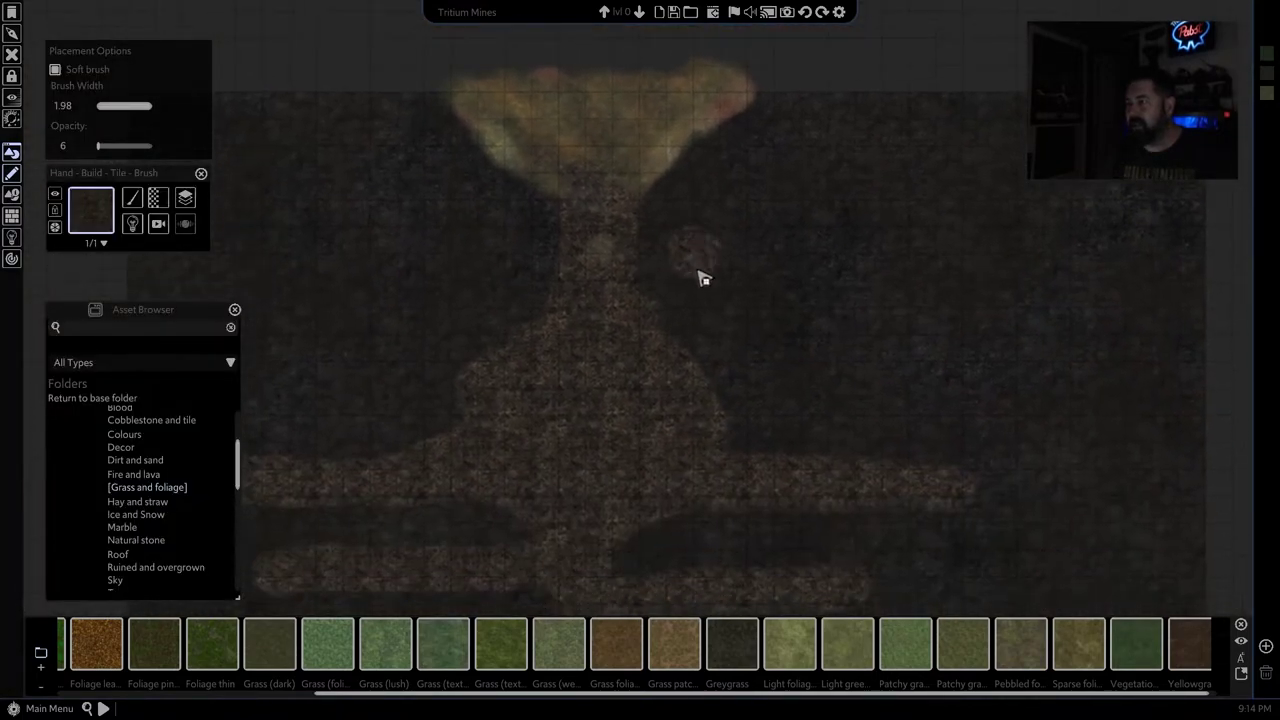
Delete the stray foliage spot in the middle of the north passage.
right_click(714, 311)
scroll(719, 325, "down", 5)
mouse_move(721, 331)
middle_mouse_down()
mouse_move(694, 291)
mouse_move(667, 398)
middle_mouse_up()
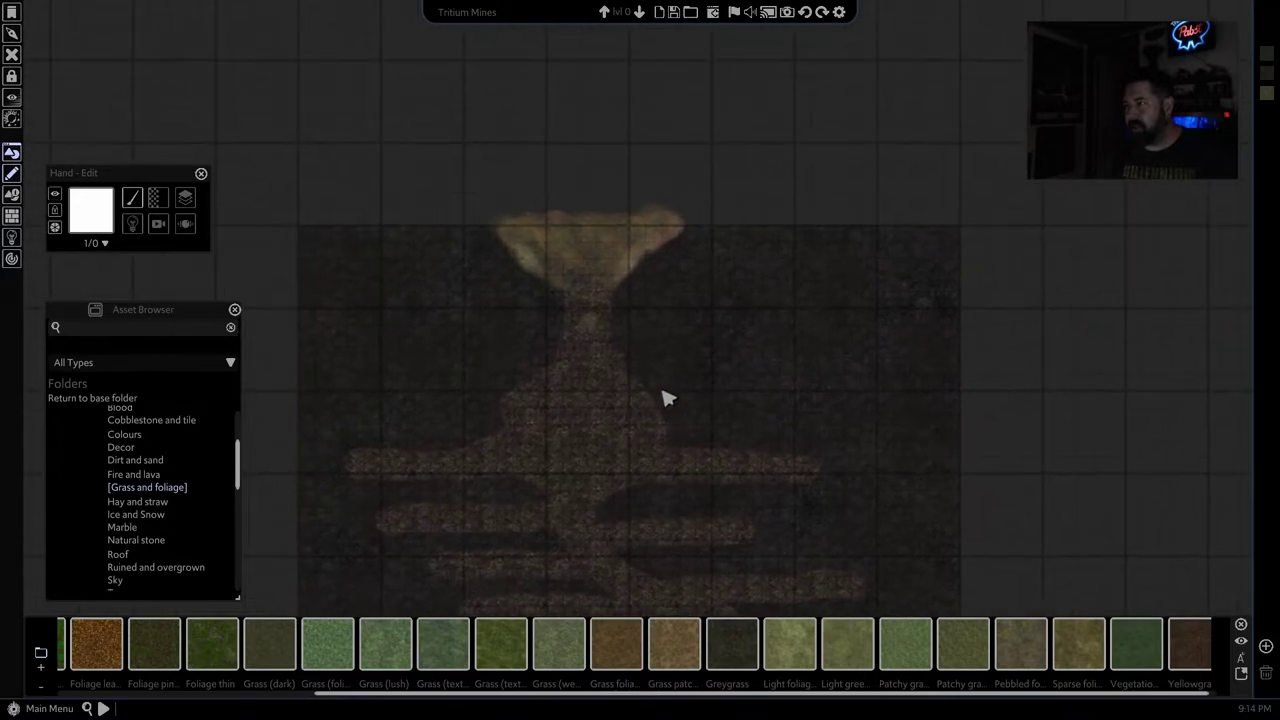
scroll(588, 297, "up", 3)
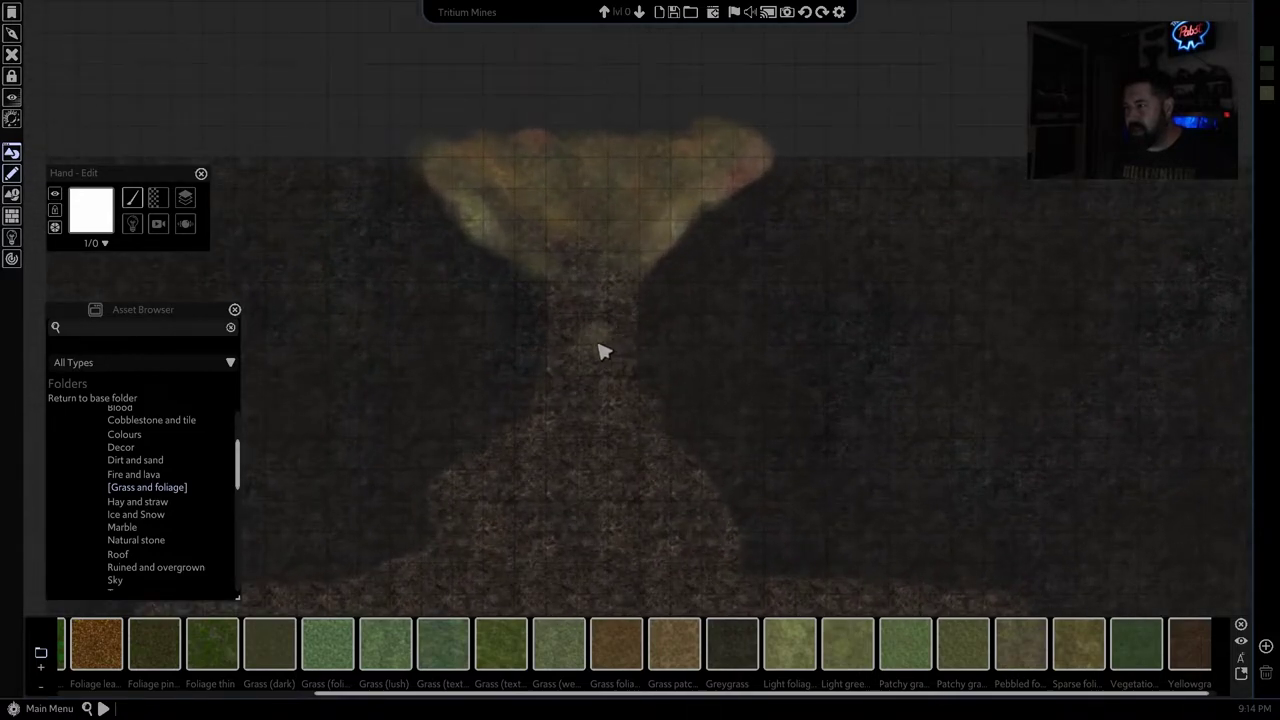
left_click(597, 348)
key("Delete")
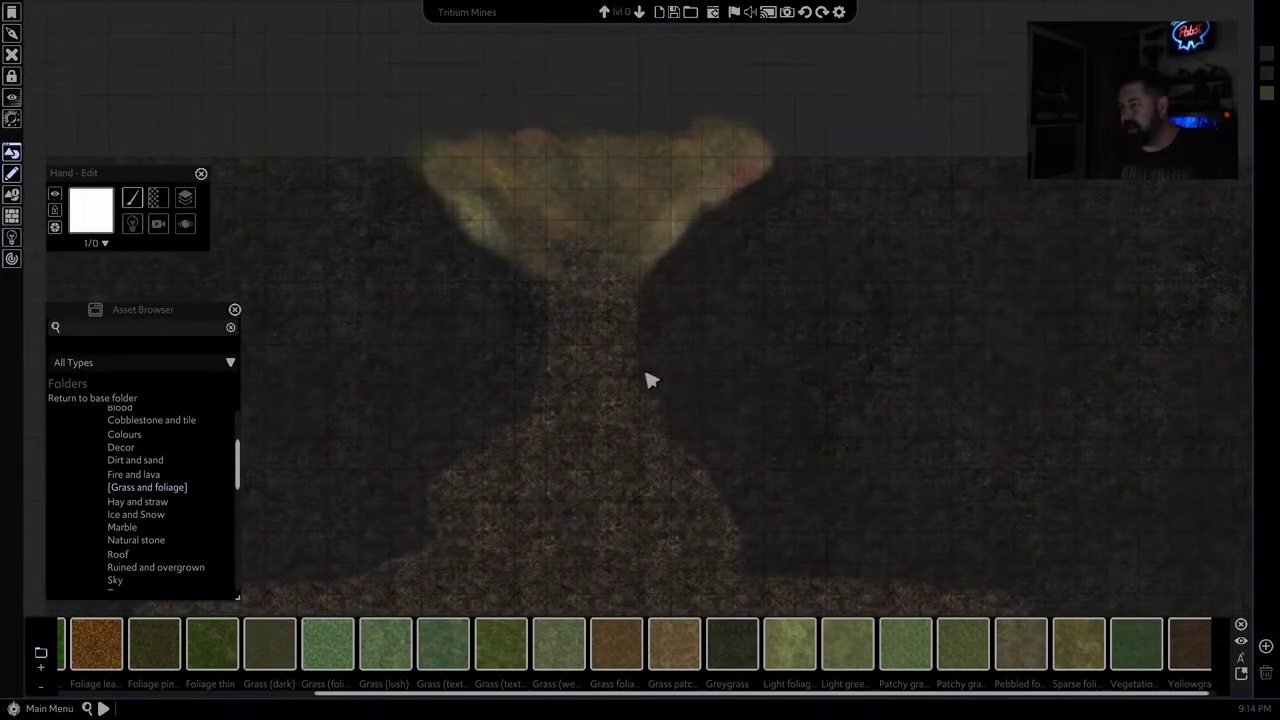
Collapse the Fantasy Textures folder and expand the Fantasy Lines folder in the asset browser.
scroll(646, 375, "down", 3)
middle_click_drag(643, 378, 644, 230)
scroll(660, 250, "down", 3)
middle_click_drag(691, 347, 637, 302)
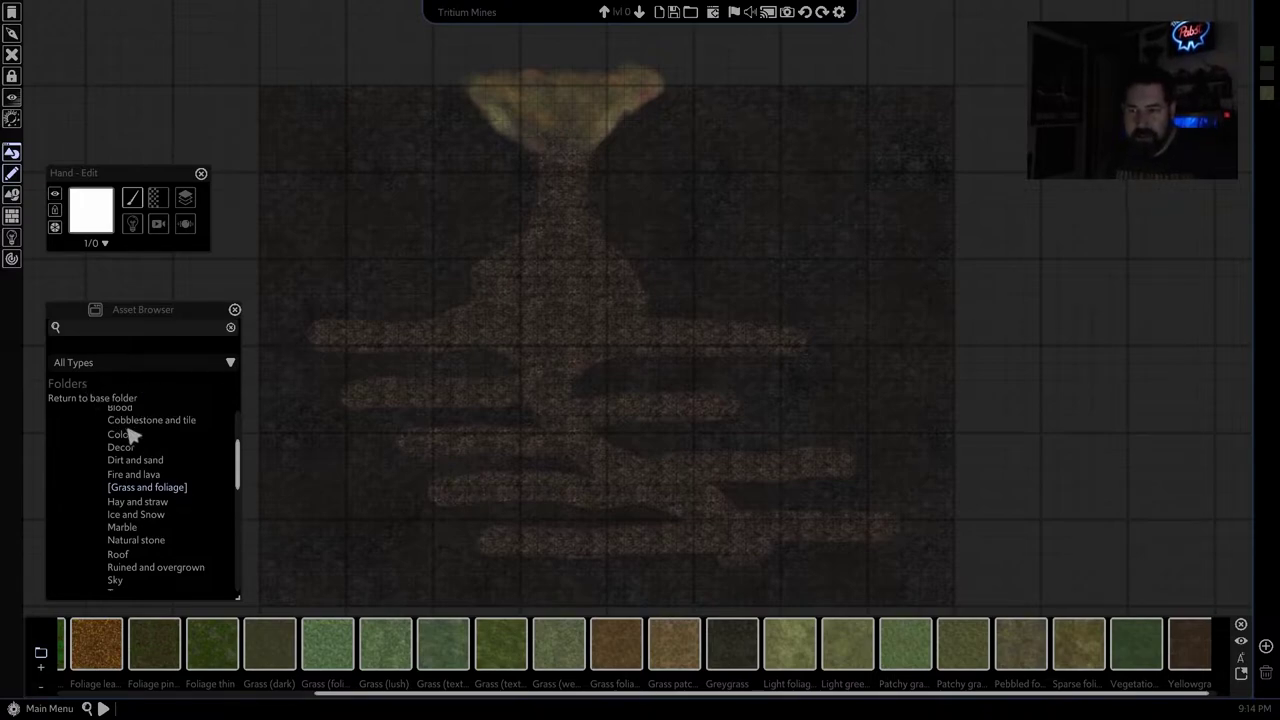
scroll(127, 437, "up", 3)
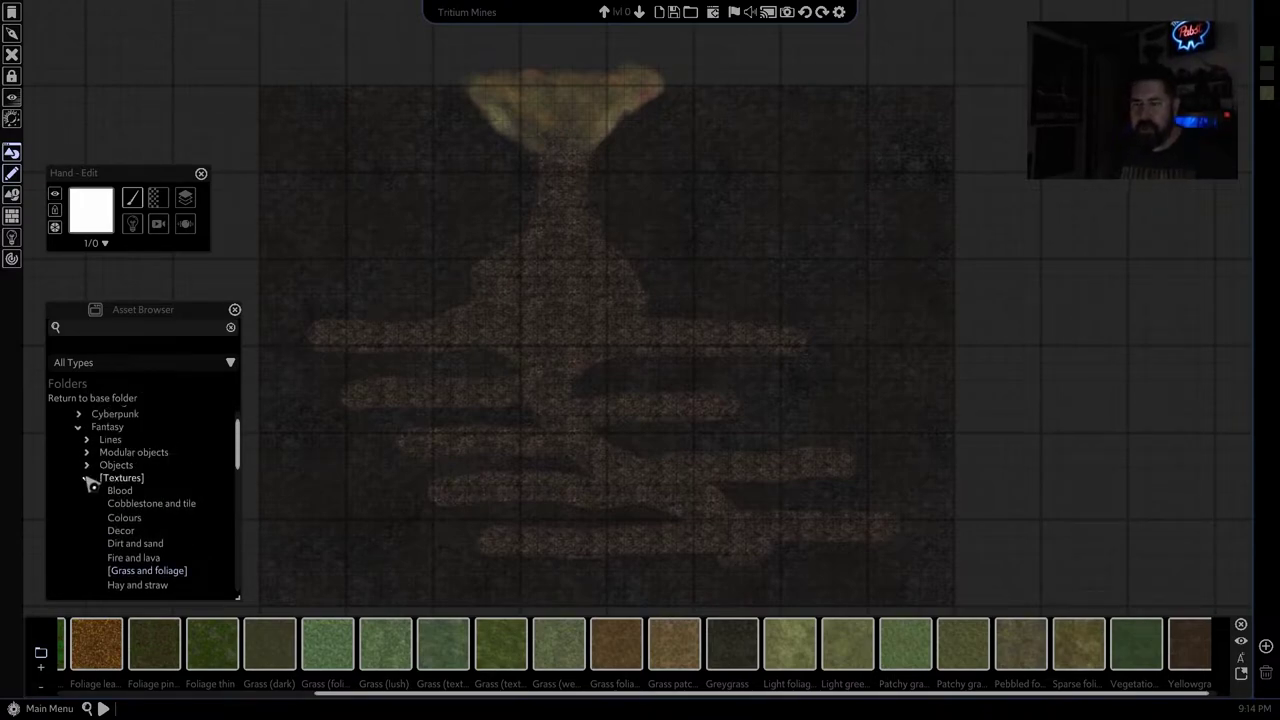
left_click(91, 481)
left_click(90, 441)
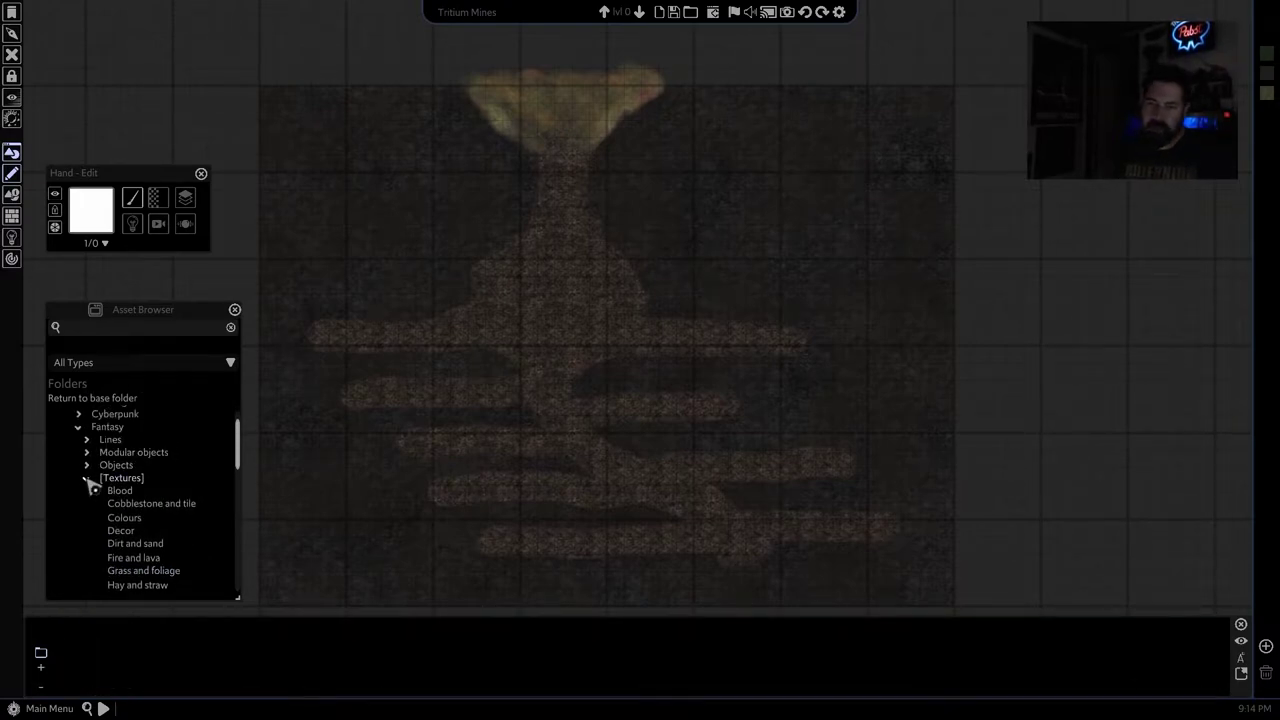
left_click(87, 479)
left_click(87, 440)
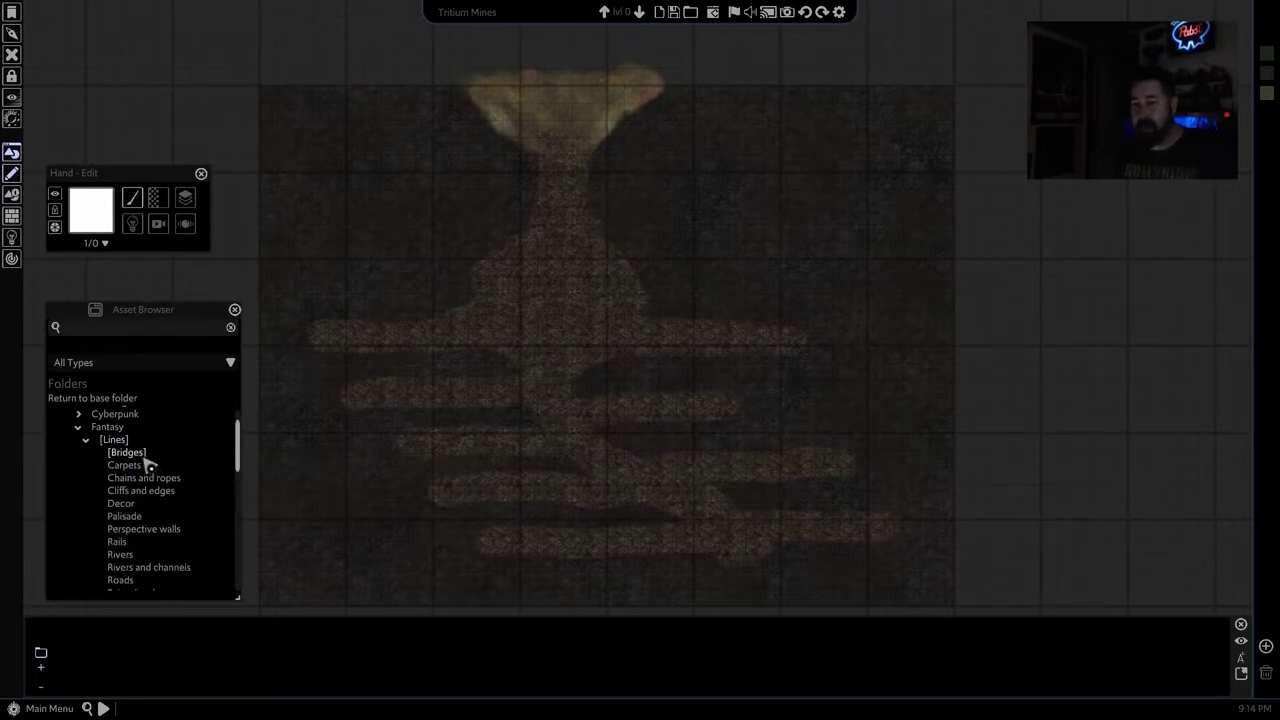
Look through the Lines subfolders for a tunnel wall line and open Cliffs and edges.
scroll(150, 470, "down", 2)
left_click(146, 523)
scroll(146, 523, "up", 1)
left_click(147, 518)
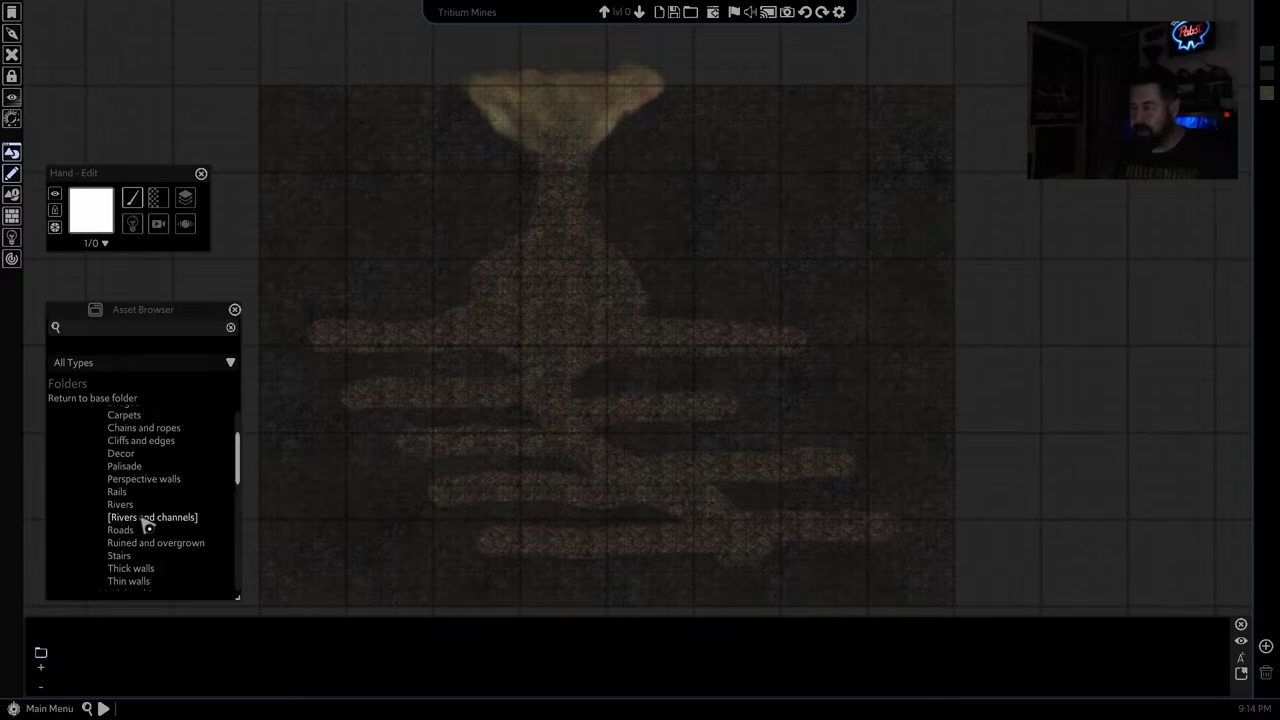
left_click(139, 467)
left_click(136, 441)
left_click(125, 530)
left_click(140, 428)
scroll(130, 440, "up", 2)
left_click(114, 441)
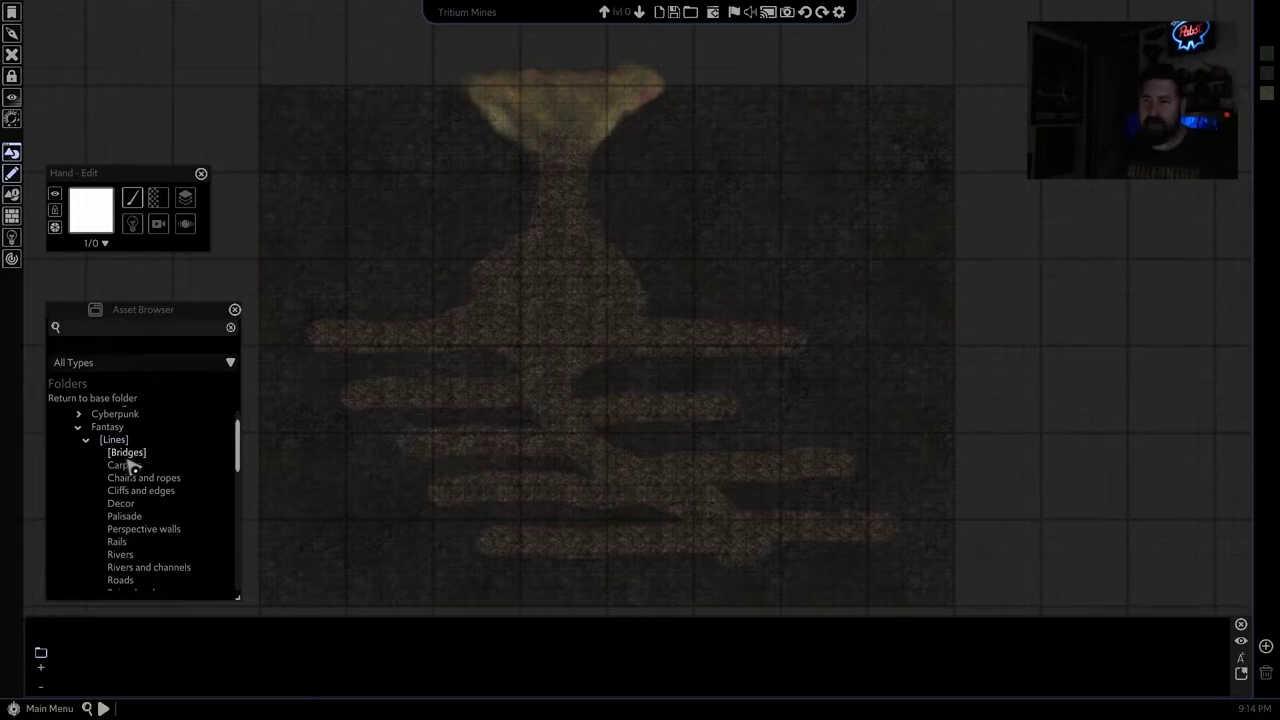
scroll(481, 363, "up", 1)
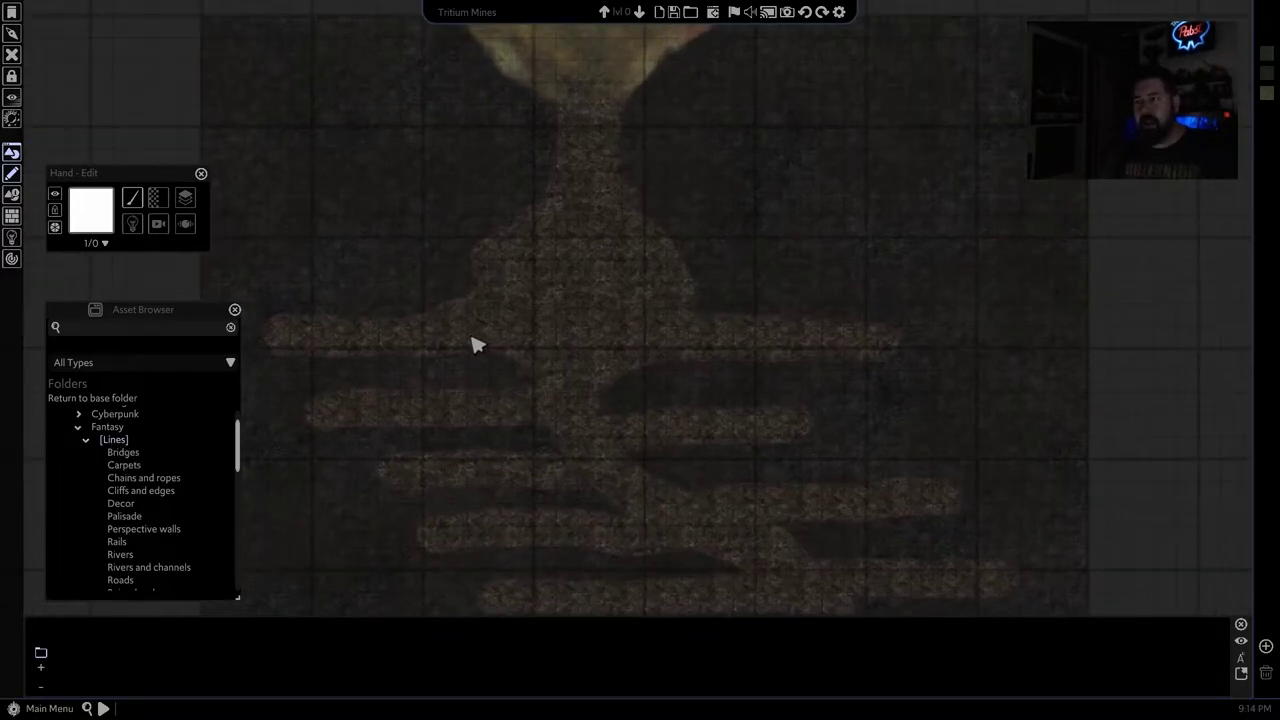
left_click(128, 490)
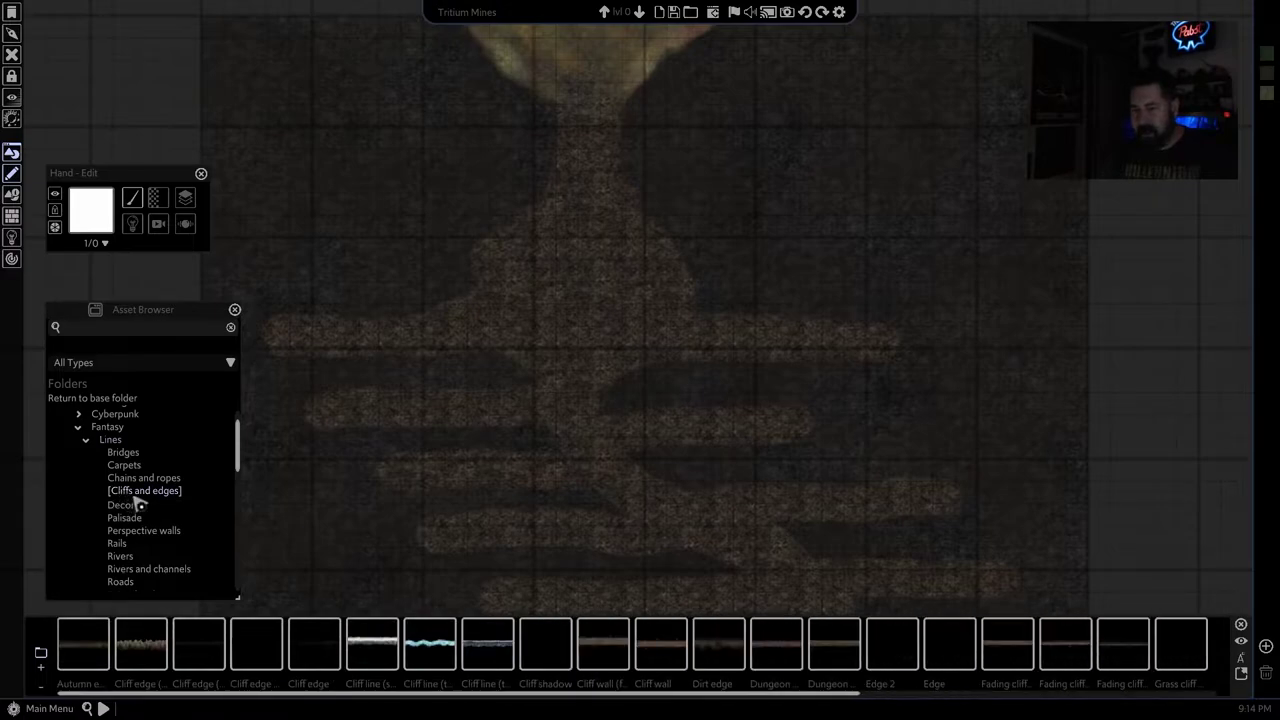
Try a Cliff edge line of width 1.17, bent outward along the cavern's east side, and delete it.
left_click(150, 652)
scroll(634, 260, "up", 3)
mouse_move(716, 232)
left_mouse_down()
mouse_move(762, 362)
mouse_move(677, 180)
mouse_move(645, 168)
left_mouse_up()
key("ctrl+z")
scroll(697, 256, "up", 3)
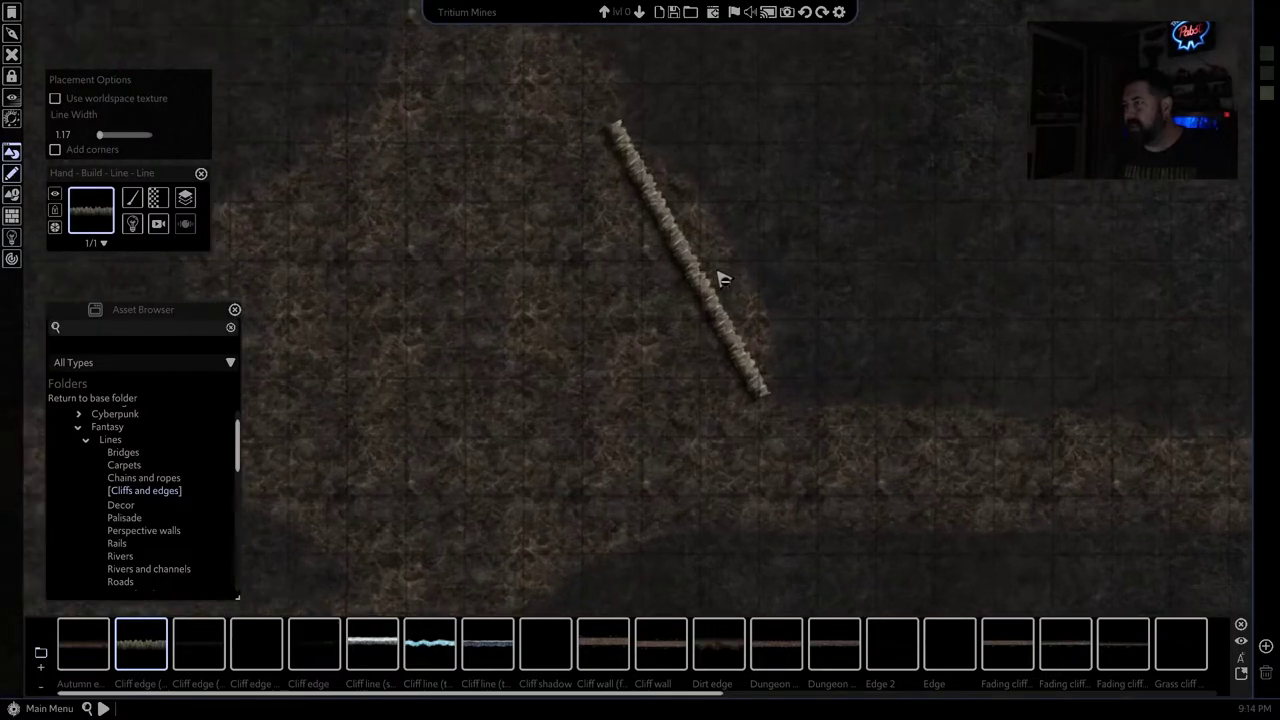
right_click(587, 336)
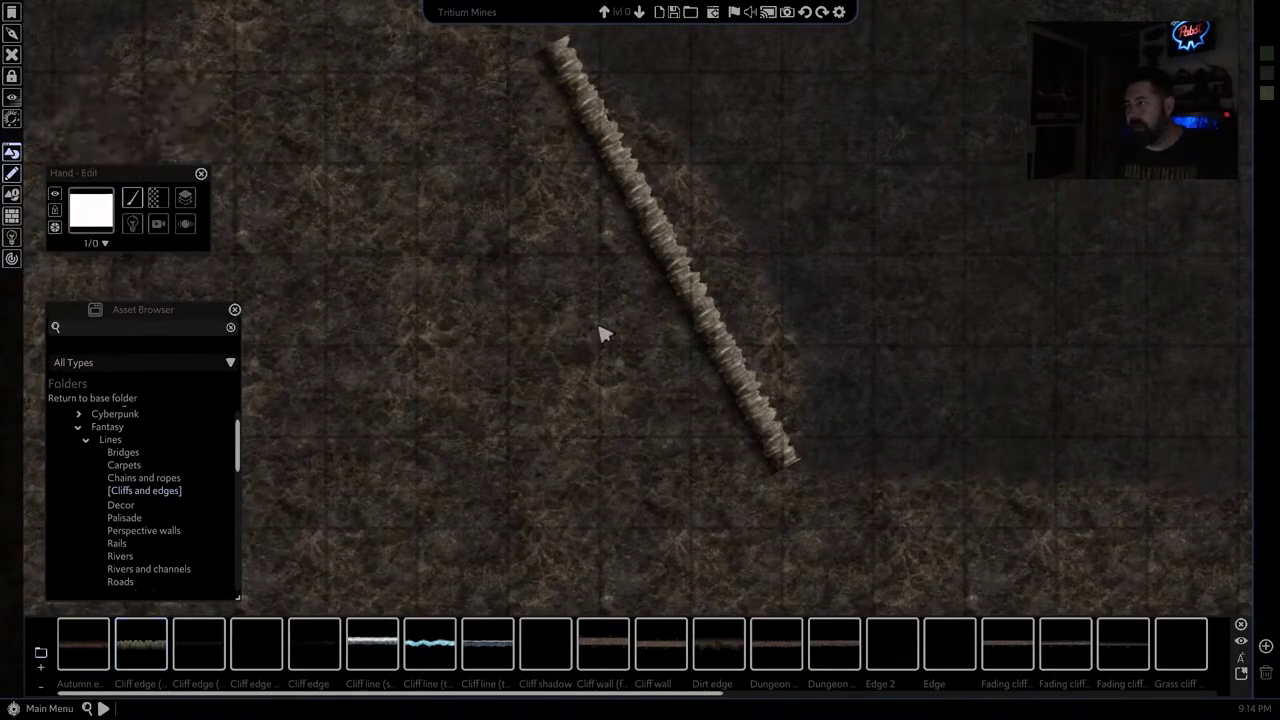
left_click(697, 287)
left_click_drag(674, 252, 736, 227)
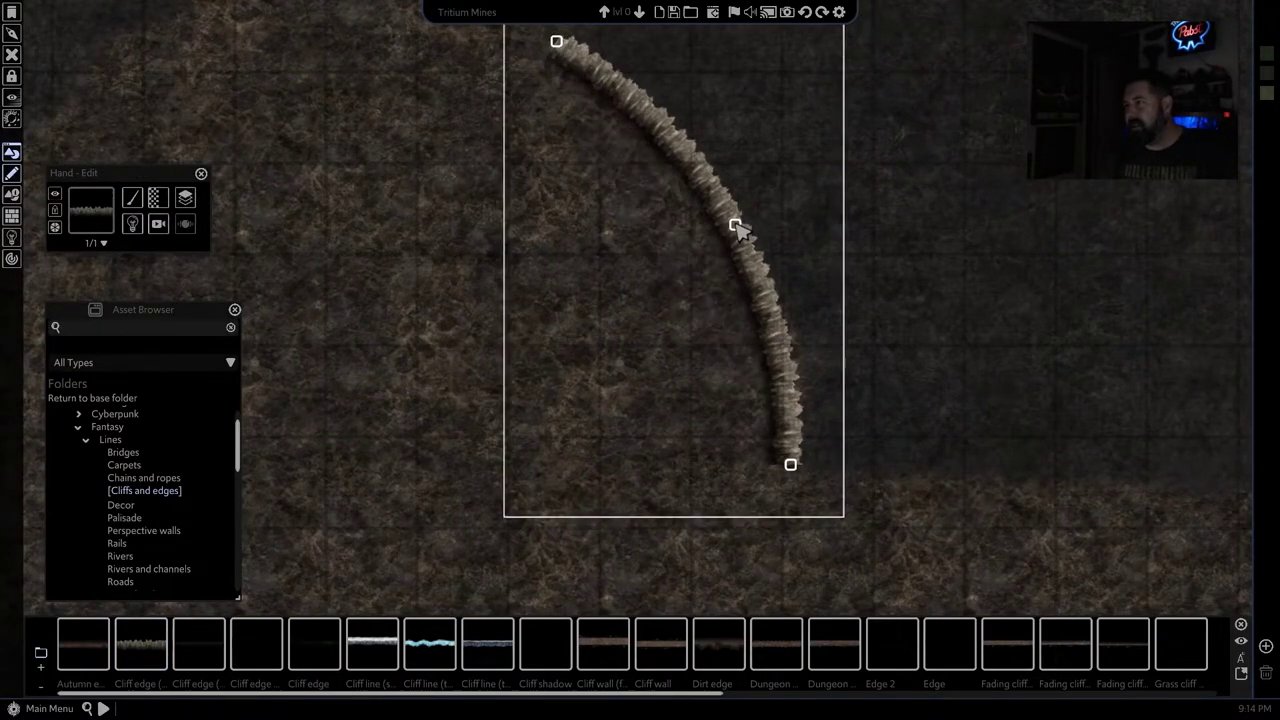
scroll(620, 387, "down", 2)
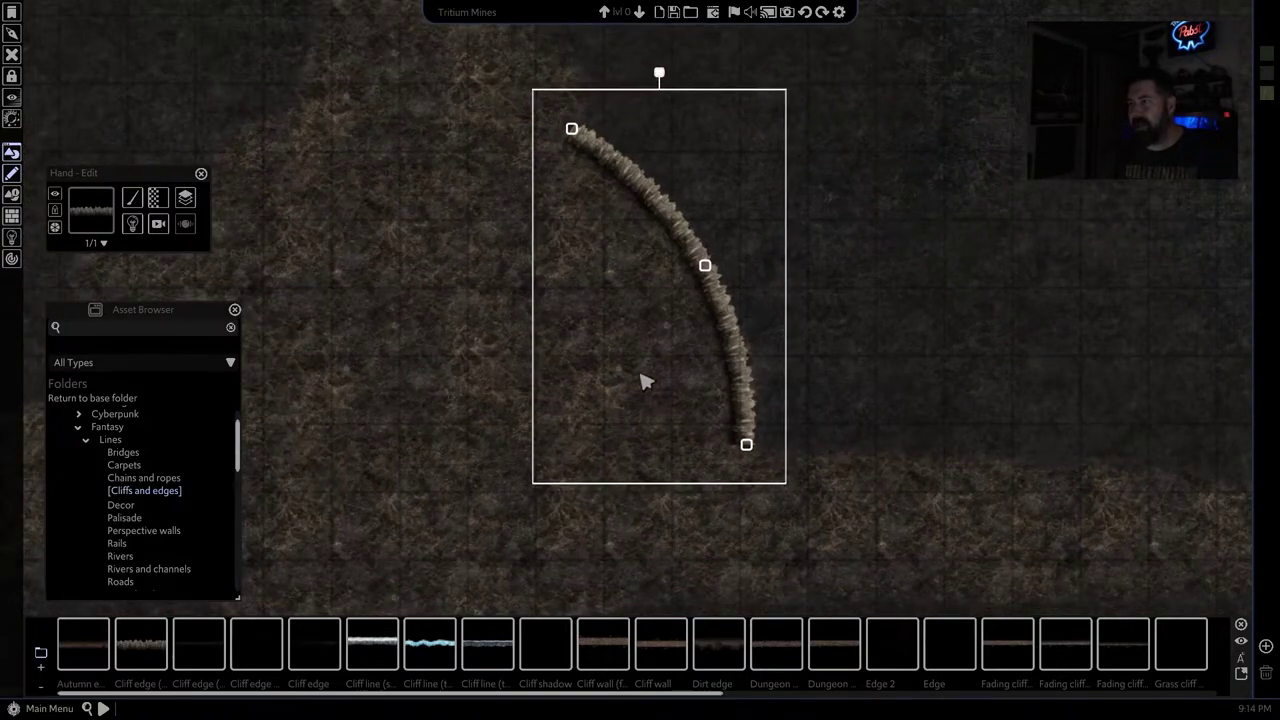
scroll(745, 292, "up", 2)
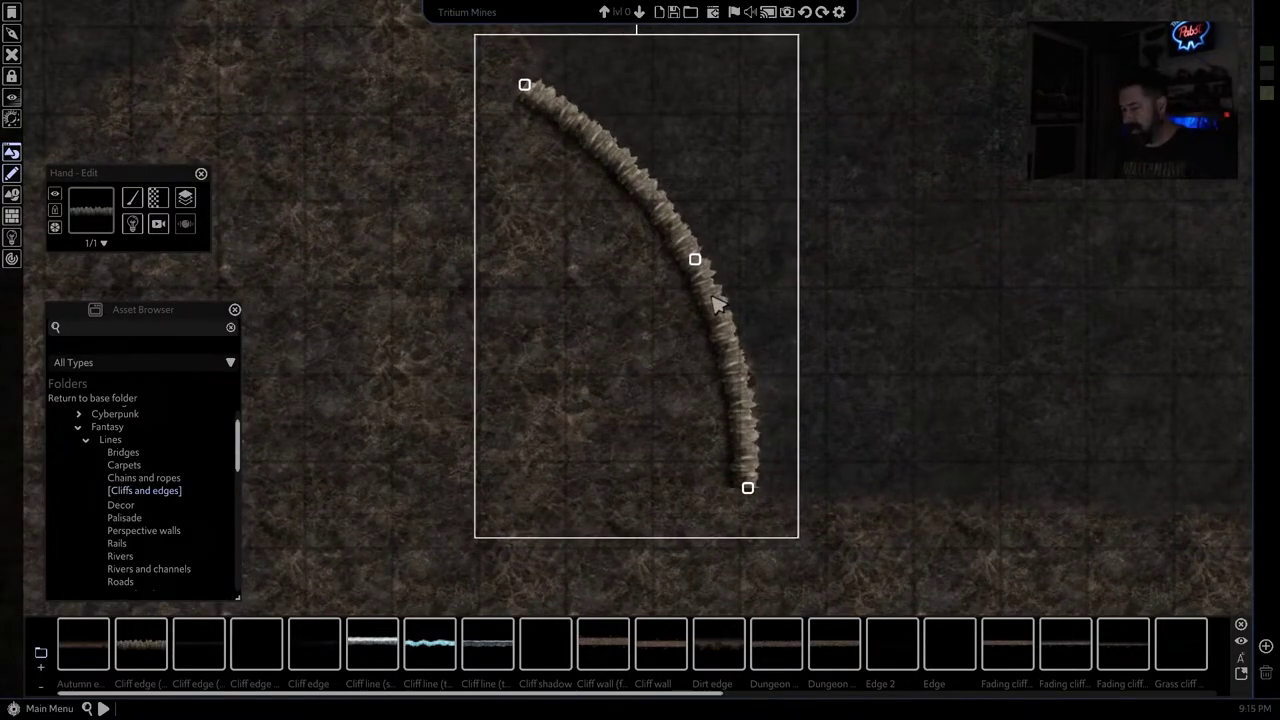
key("Delete")
Choose the Autumn edge line, try a straight piece of width 0.75 on the cavern's east side and undo it.
left_click(84, 648)
mouse_move(757, 371)
left_mouse_down()
mouse_move(663, 191)
mouse_move(638, 187)
left_mouse_up()
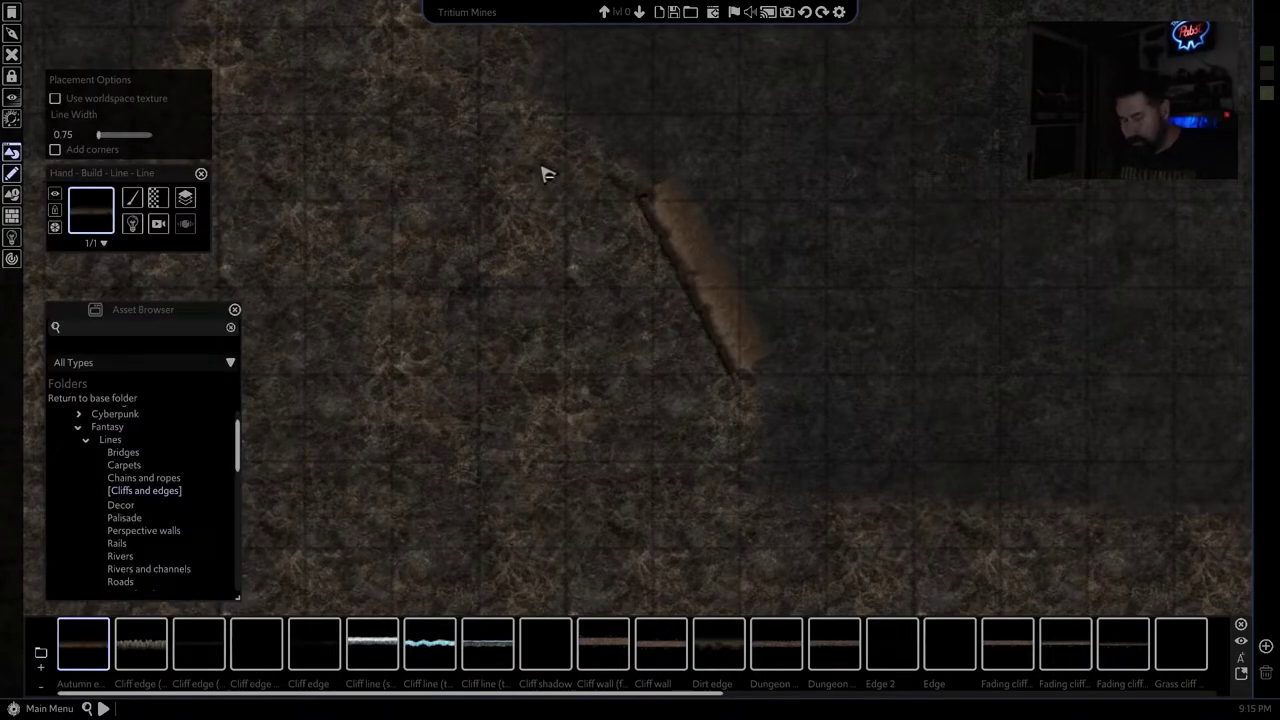
key("ctrl+z")
scroll(661, 308, "down", 3)
scroll(684, 290, "up", 3)
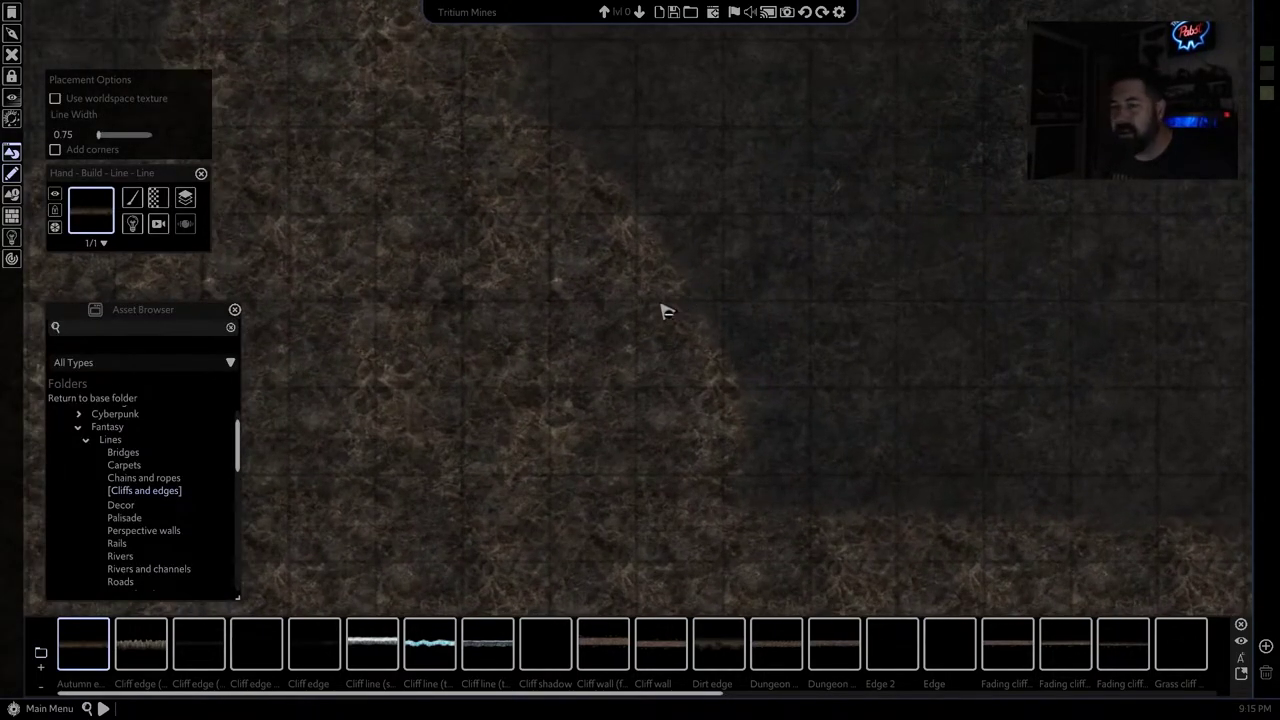
scroll(462, 323, "down", 2)
Switch the line tool to Freeform and draw an Autumn edge line of width 0.75 along the cavern's east wall from the side tunnel upward.
left_click(132, 197)
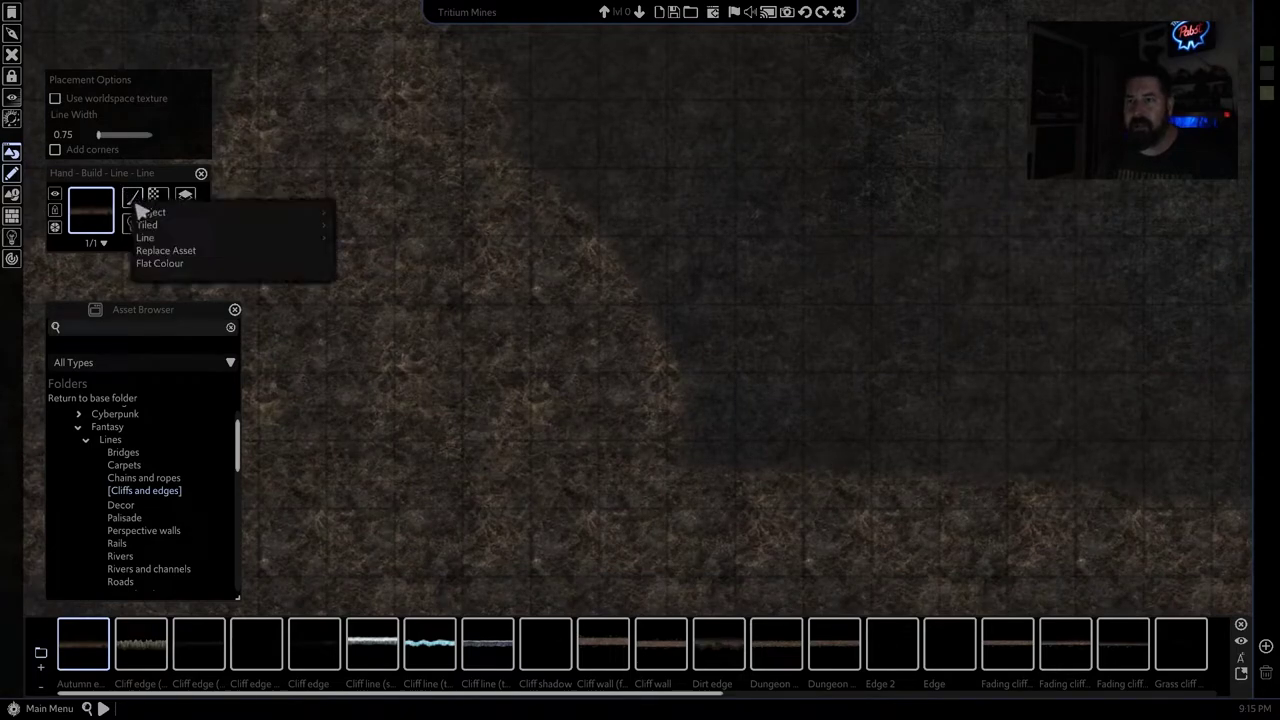
mouse_move(148, 237)
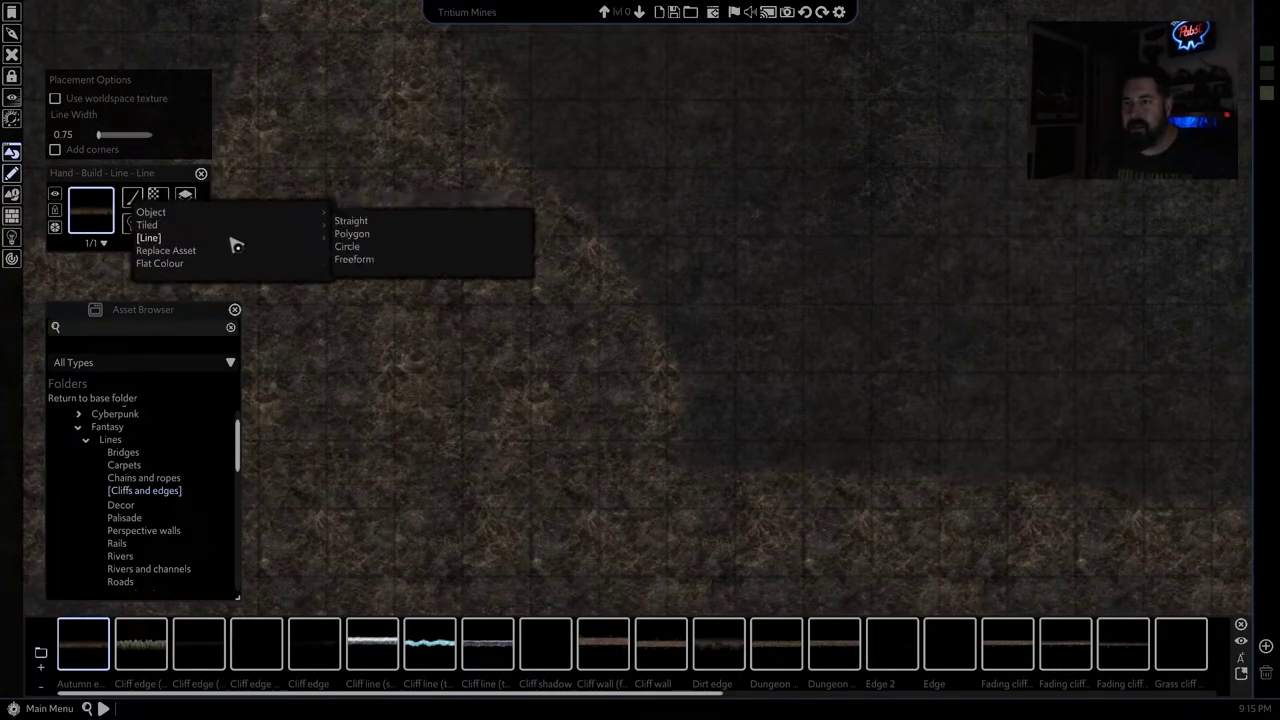
left_click(357, 260)
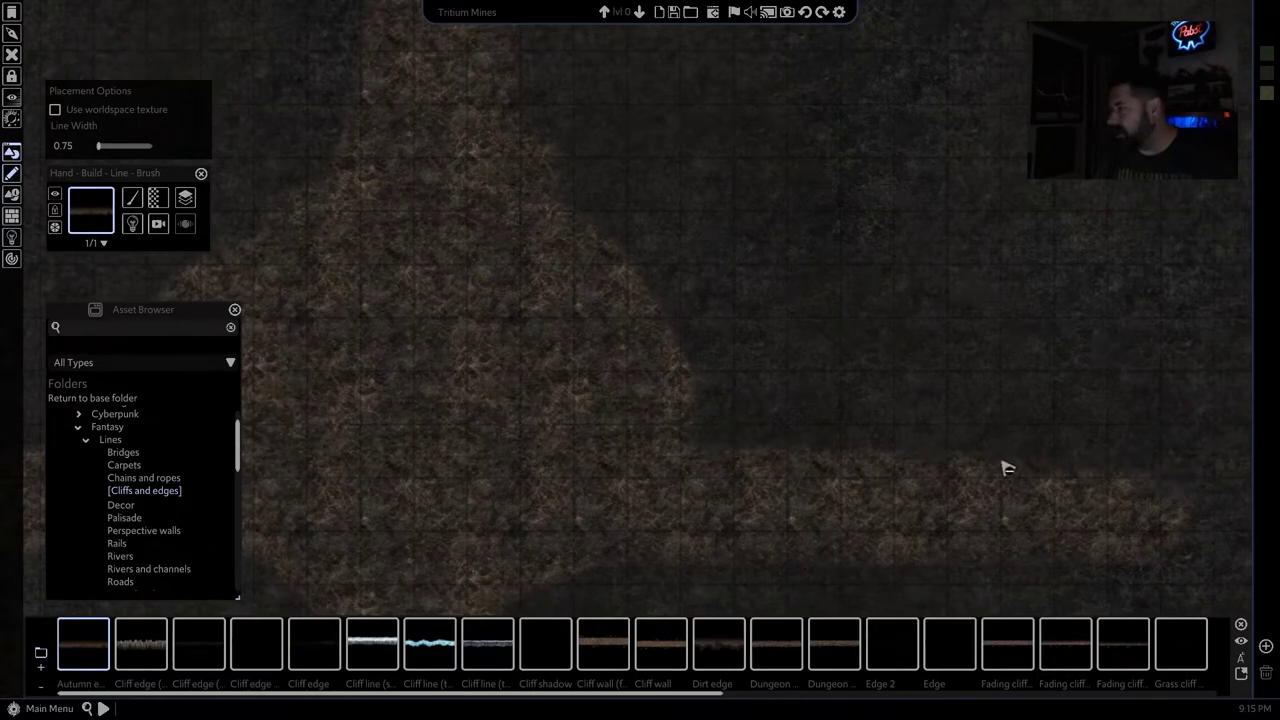
mouse_move(694, 427)
left_mouse_down()
mouse_move(689, 357)
mouse_move(660, 304)
left_mouse_up()
left_click_drag(632, 262, 581, 216)
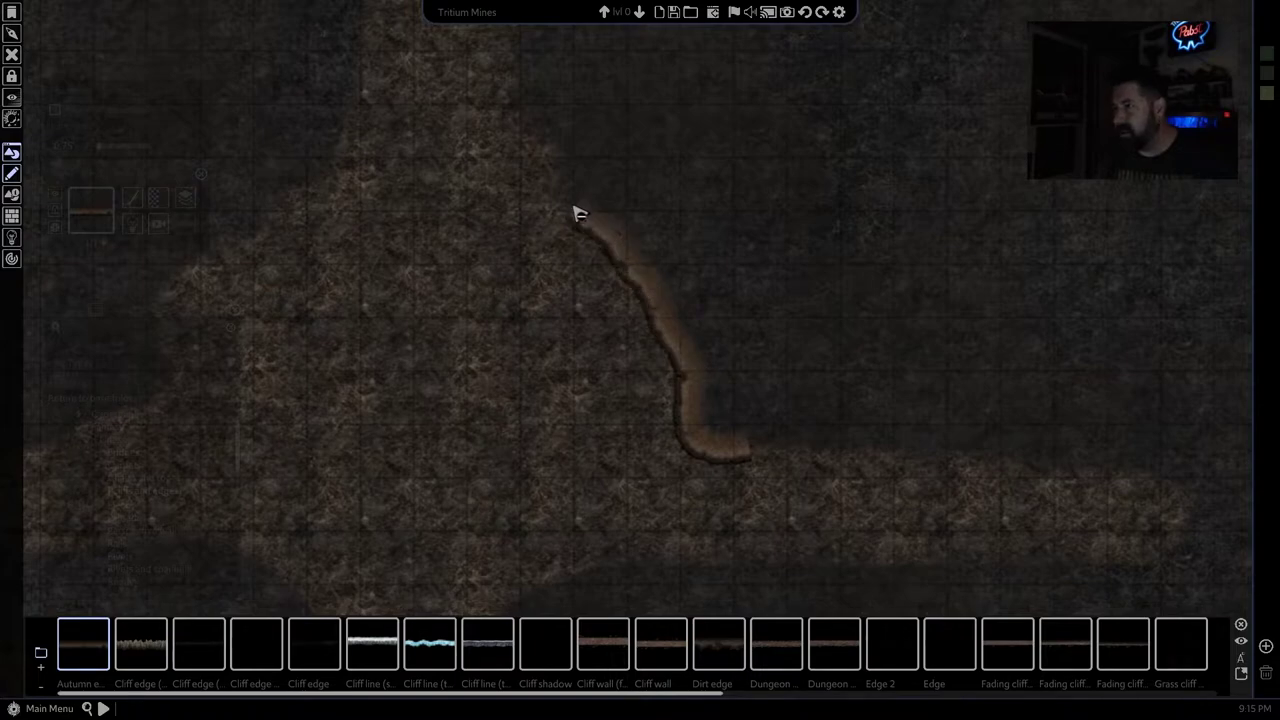
Select the freeform edge line on the cavern's east wall and lower its brightness to 46.
scroll(734, 429, "up", 3)
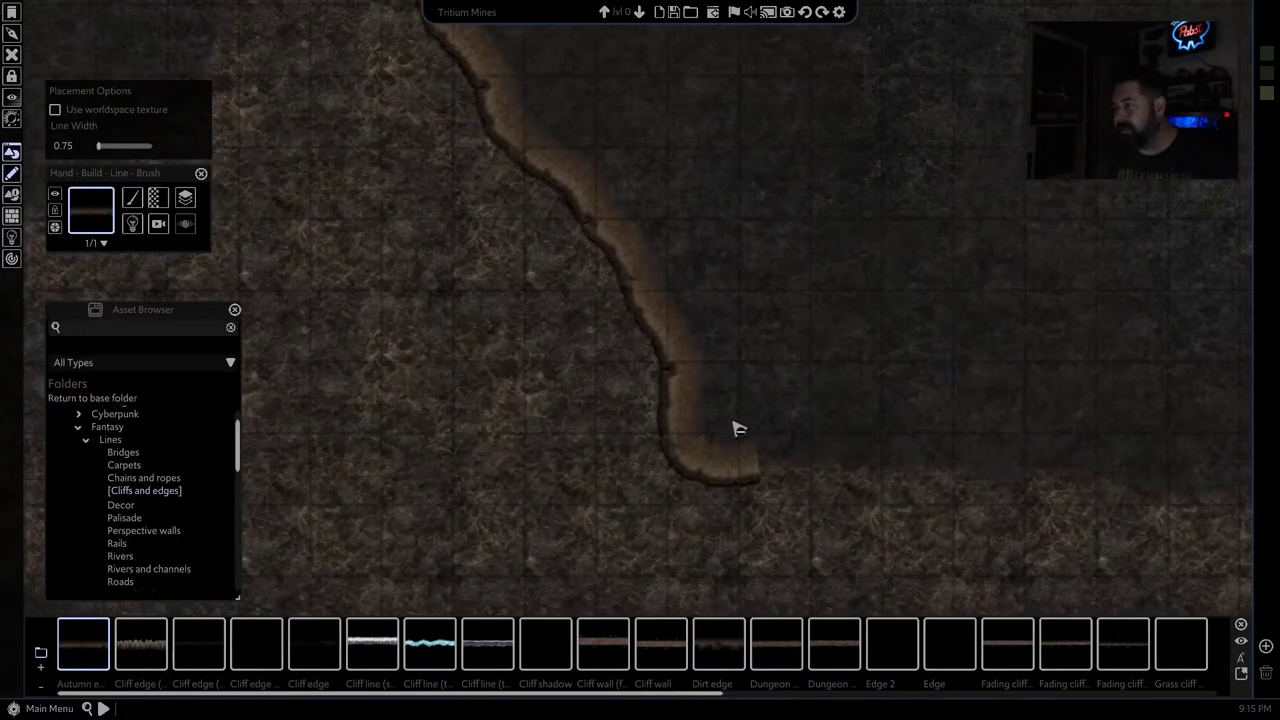
scroll(531, 292, "up", 3)
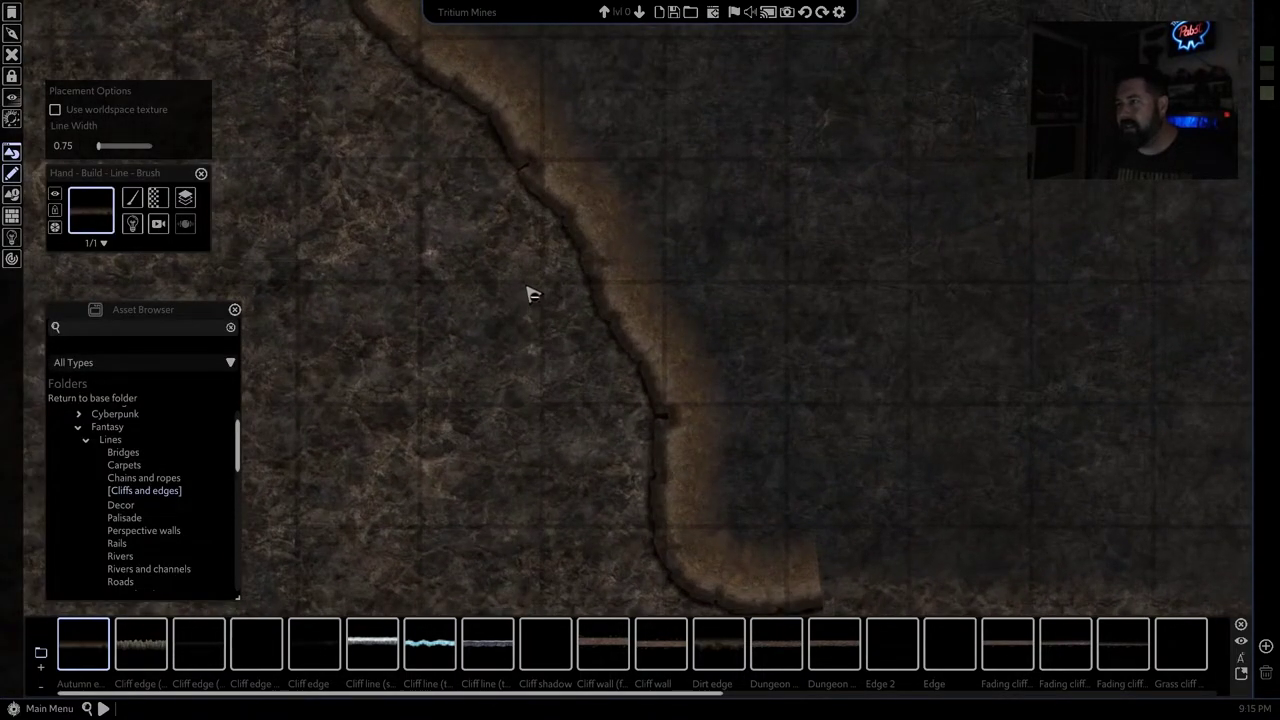
scroll(540, 335, "down", 5)
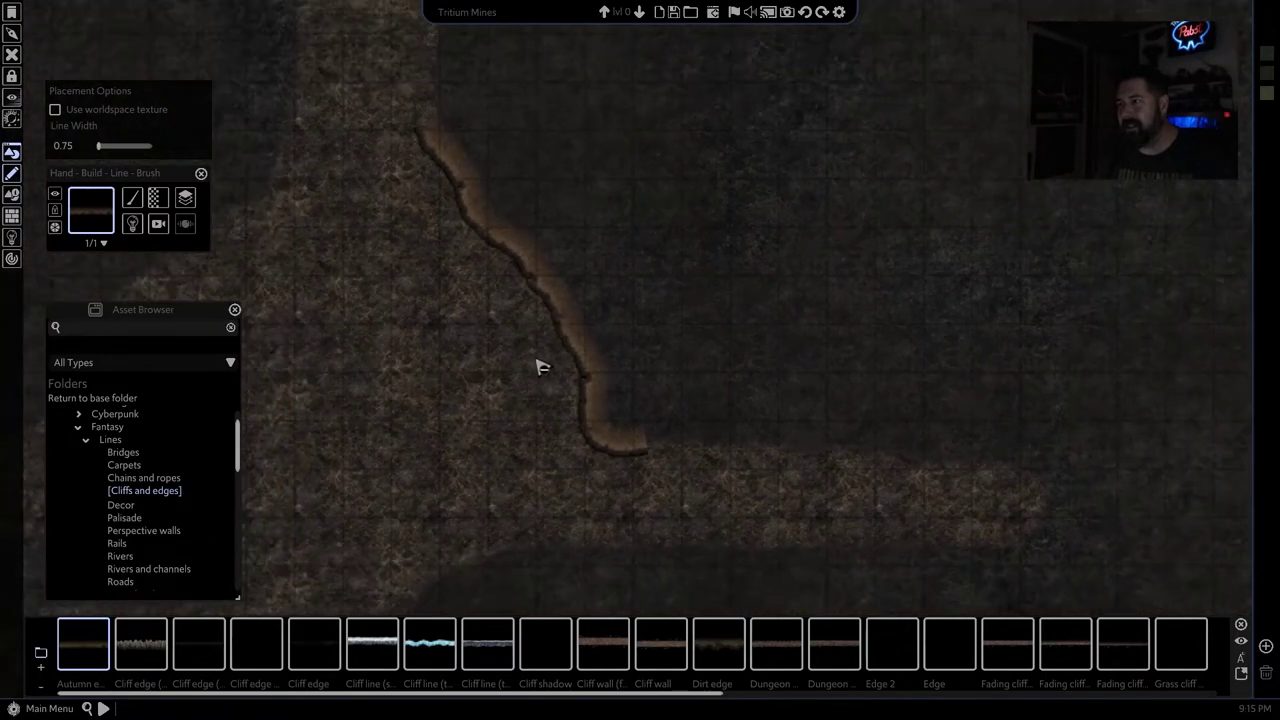
right_click(638, 272)
scroll(643, 287, "up", 5)
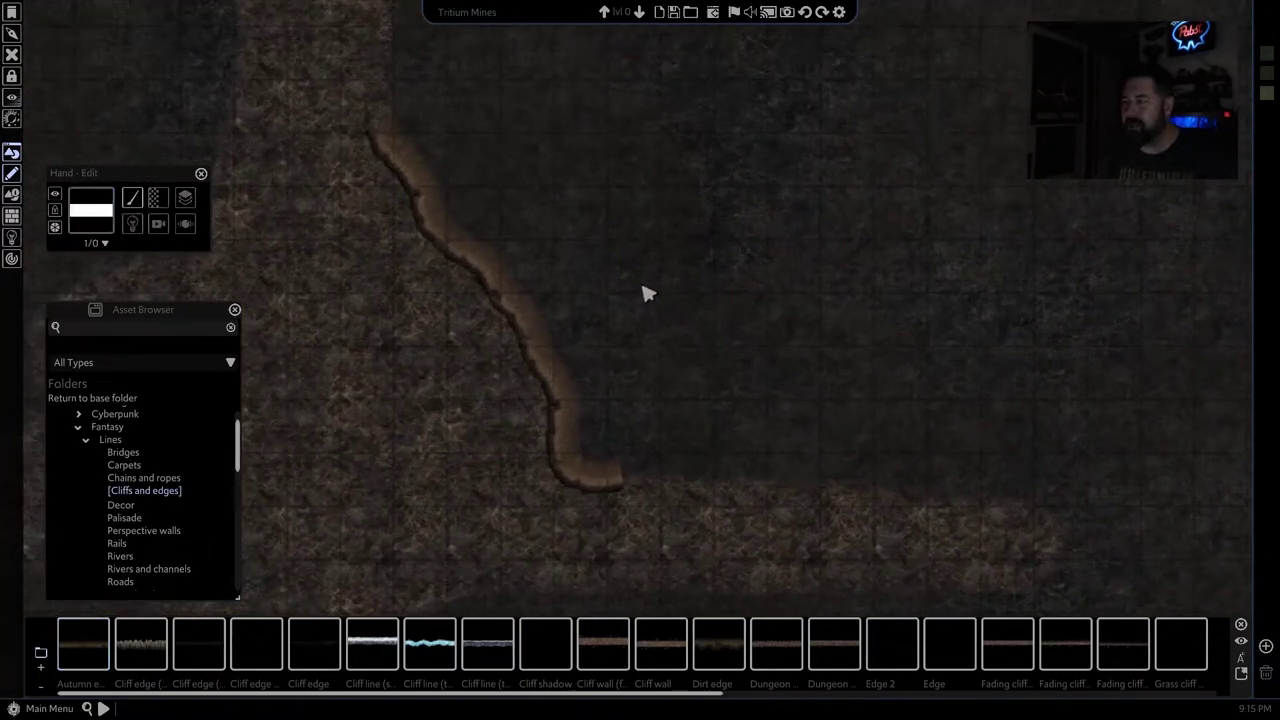
left_click(500, 353)
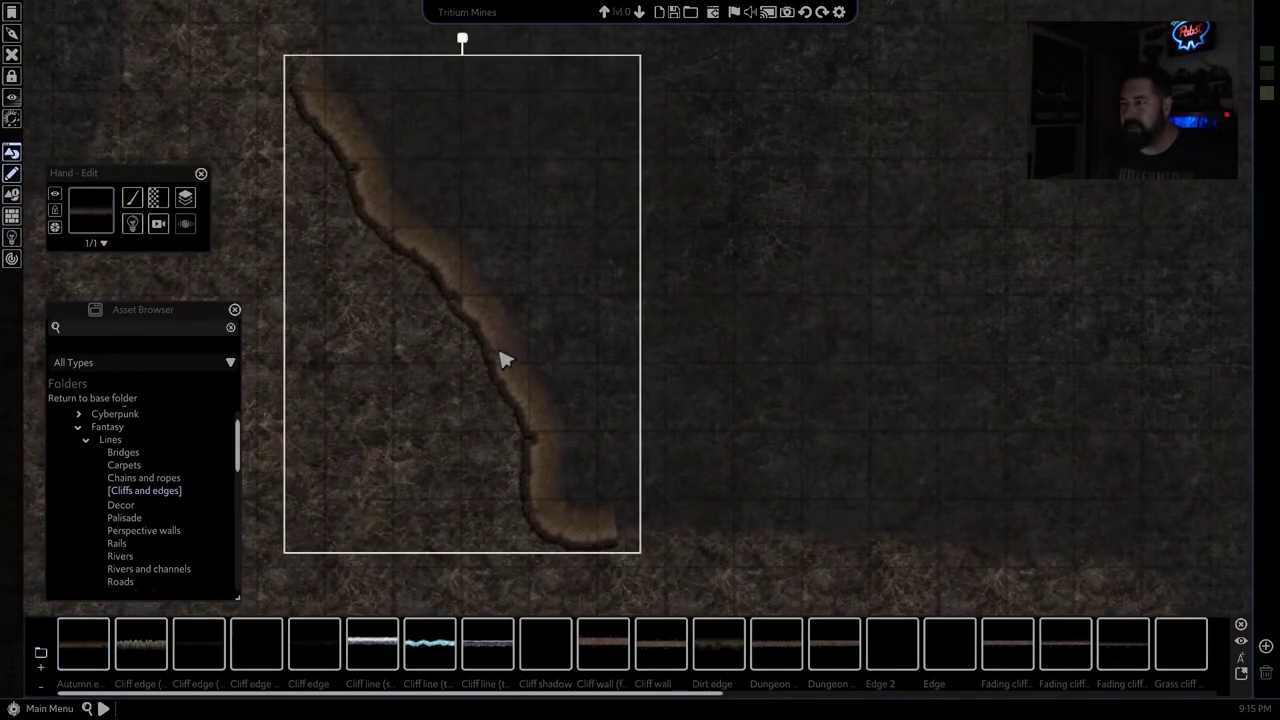
left_click(158, 198)
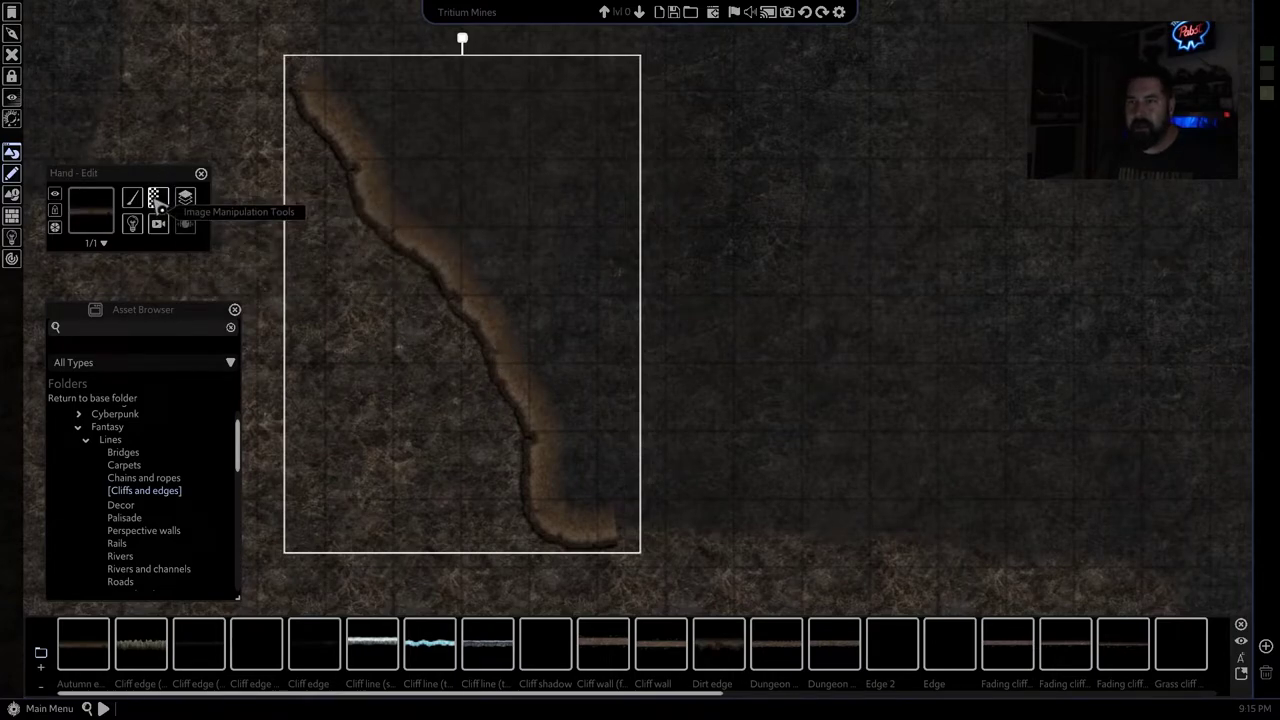
left_click(157, 196)
mouse_move(229, 220)
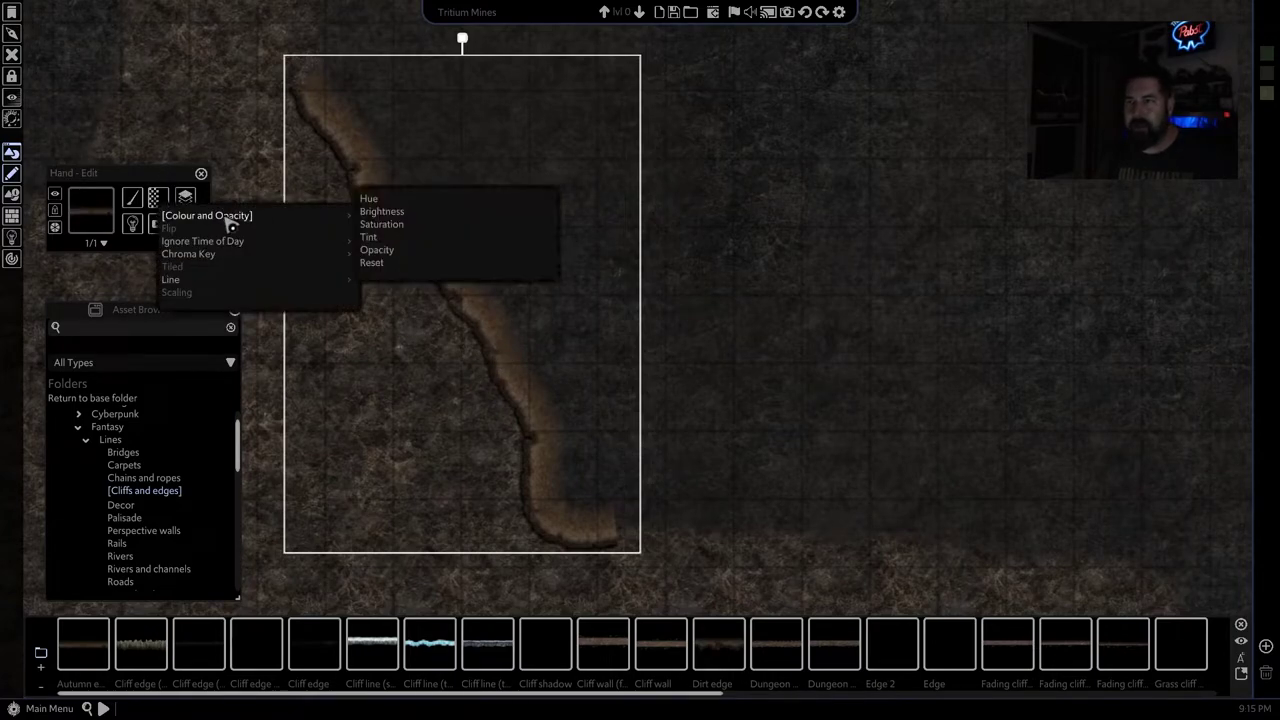
left_click(385, 212)
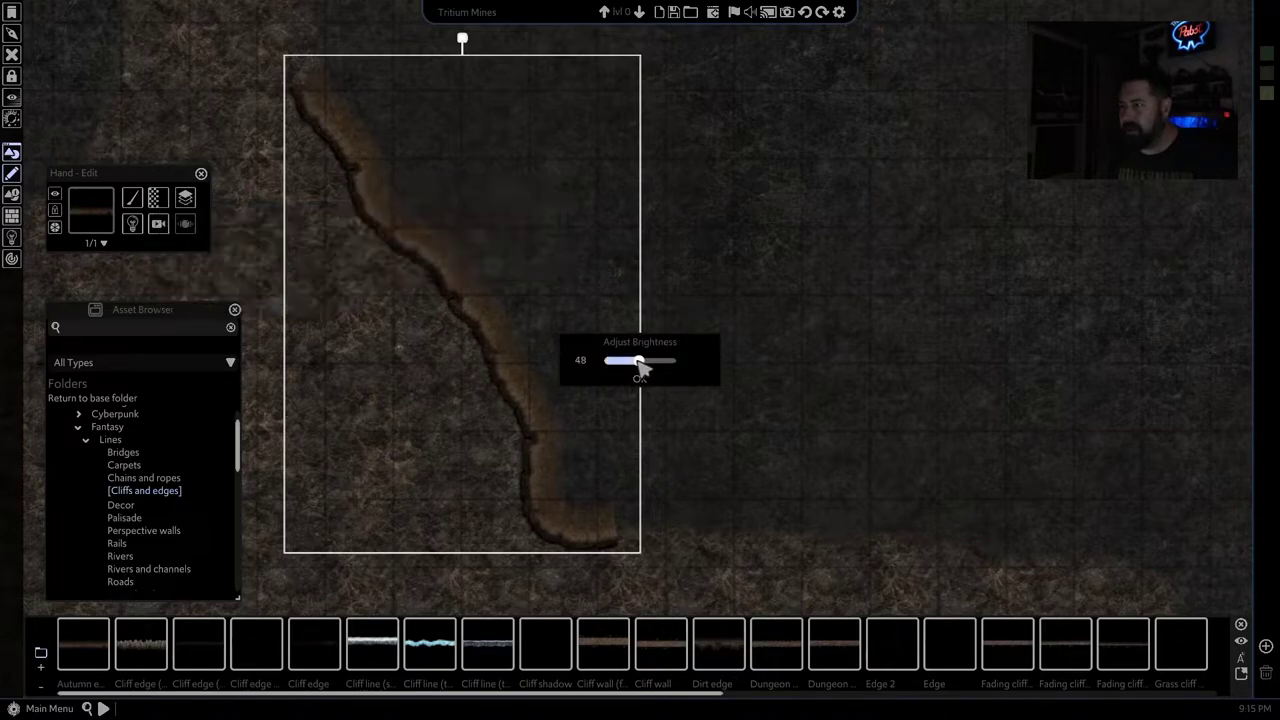
left_click_drag(641, 366, 638, 367)
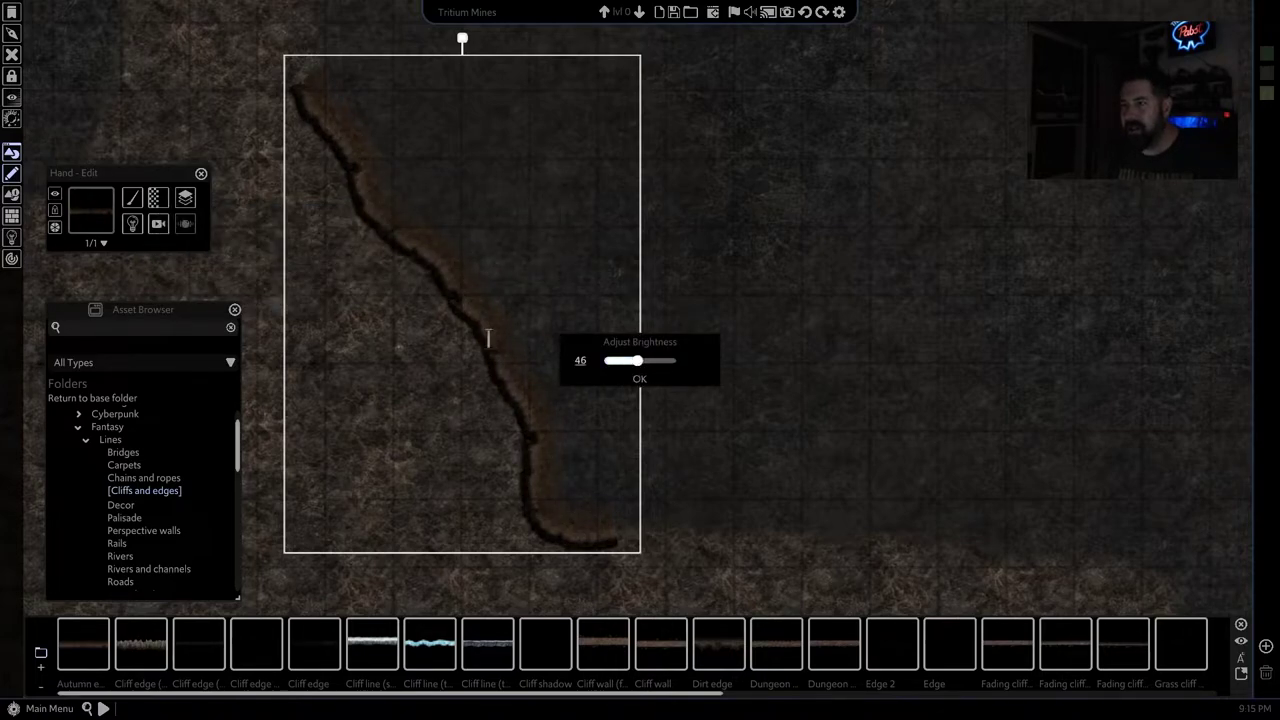